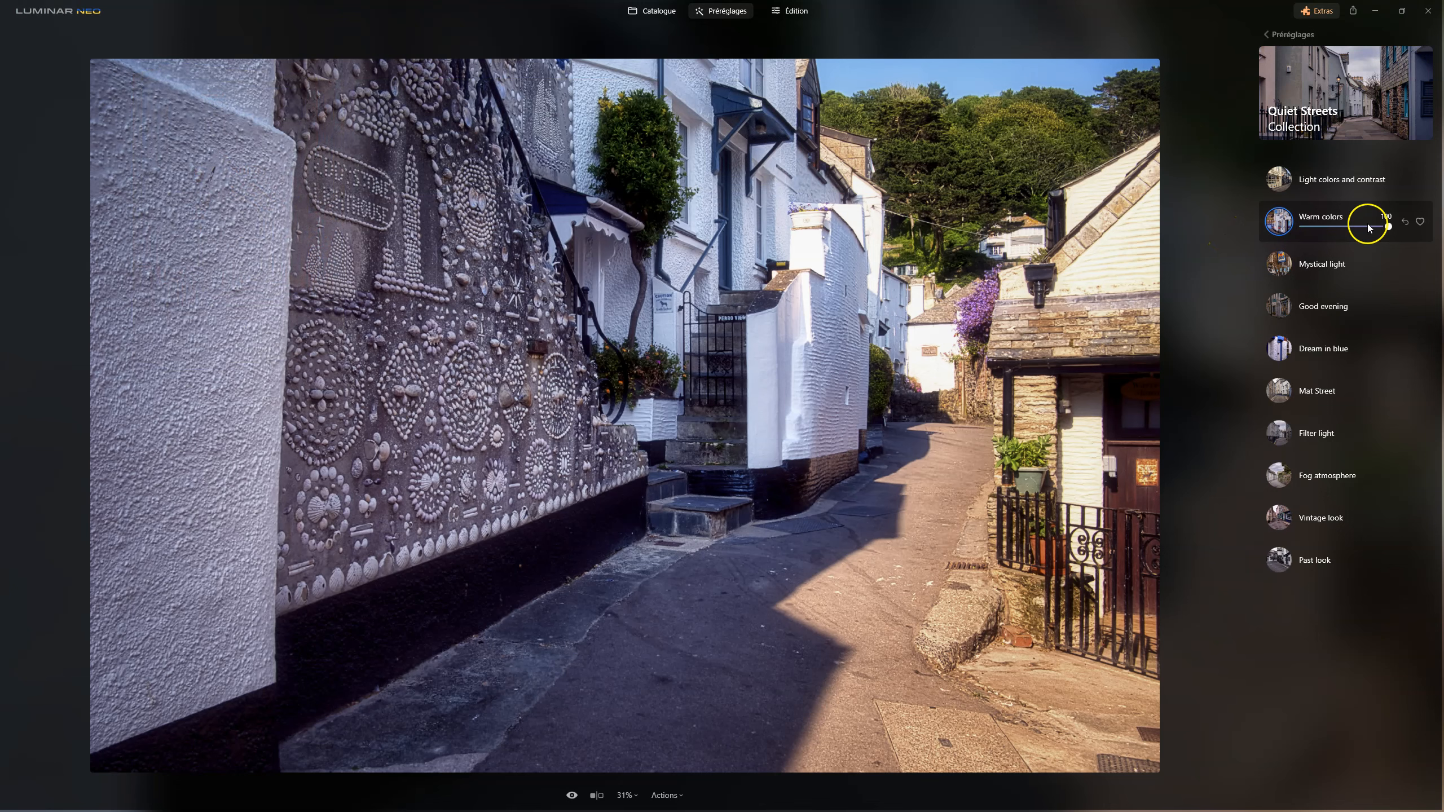
Adjust the strength of the Warm colors preset and remove its Vignetage adjustment from the photo's edits.
{"action": "mouse_move", "coordinate": [1384, 226]}
{"action": "left_mouse_down"}
{"action": "mouse_move", "coordinate": [1352, 225]}
{"action": "mouse_move", "coordinate": [1403, 229]}
{"action": "mouse_move", "coordinate": [1323, 230]}
{"action": "mouse_move", "coordinate": [1390, 227]}
{"action": "left_mouse_up"}
{"action": "left_click", "coordinate": [796, 16]}
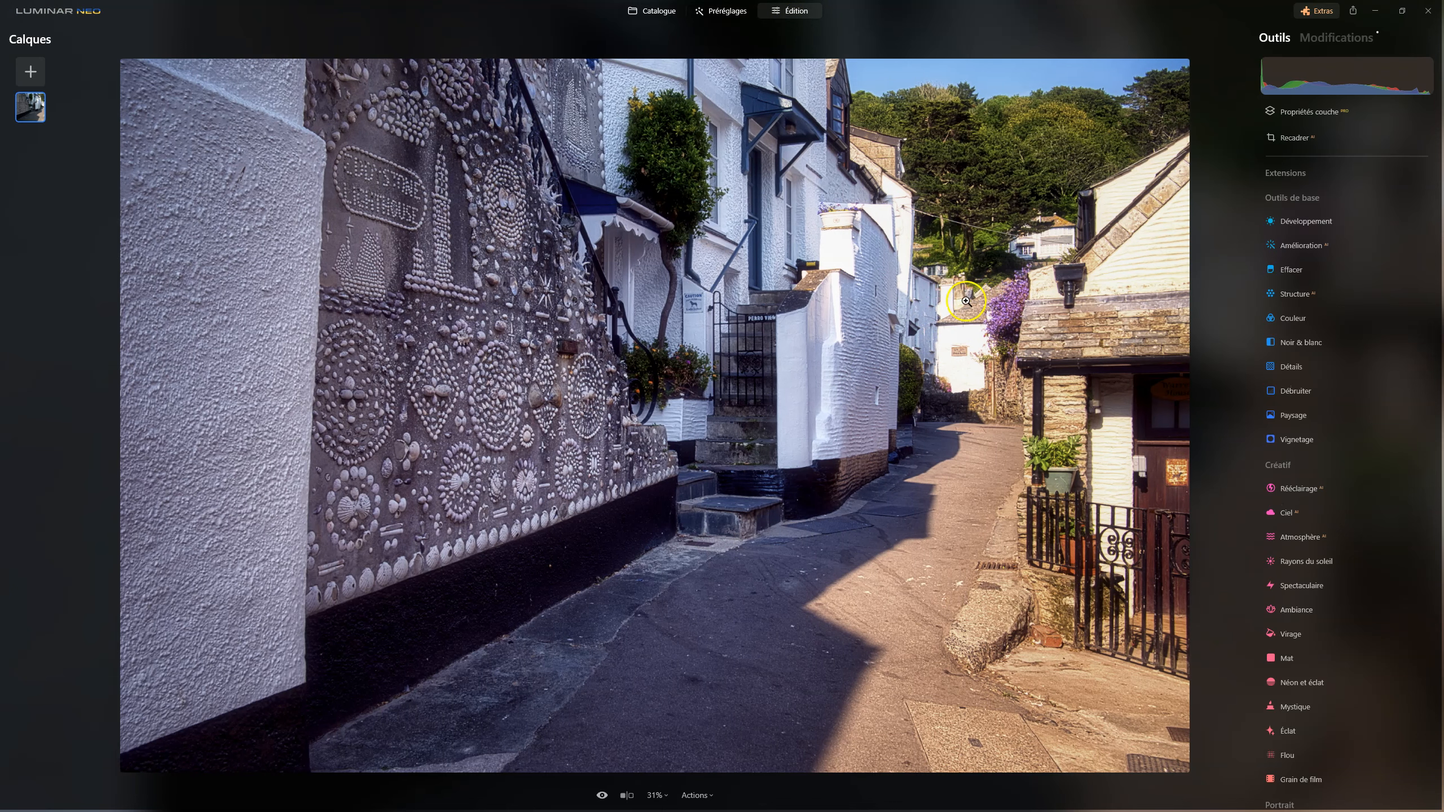
{"action": "left_click", "coordinate": [1344, 38]}
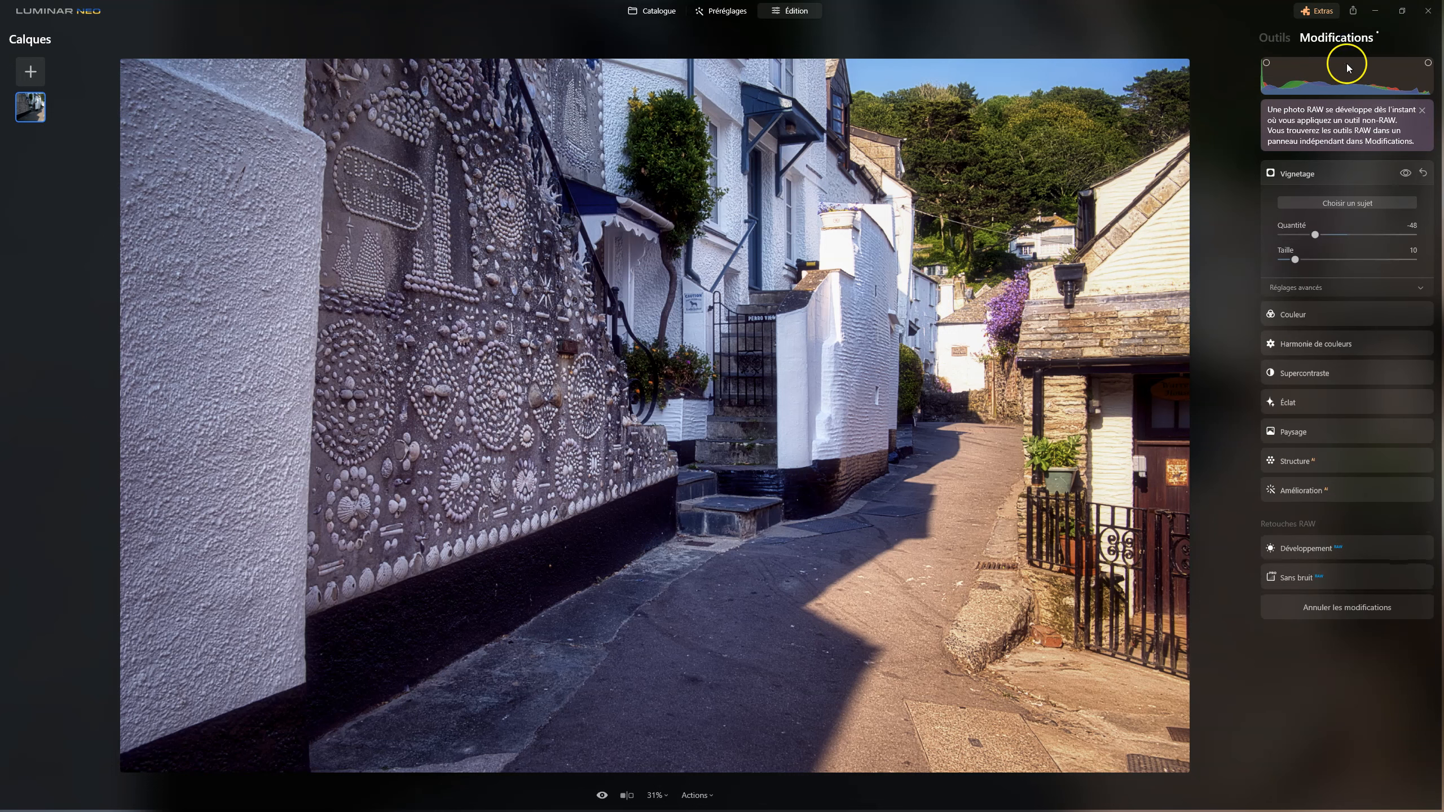
{"action": "left_click", "coordinate": [1424, 173]}
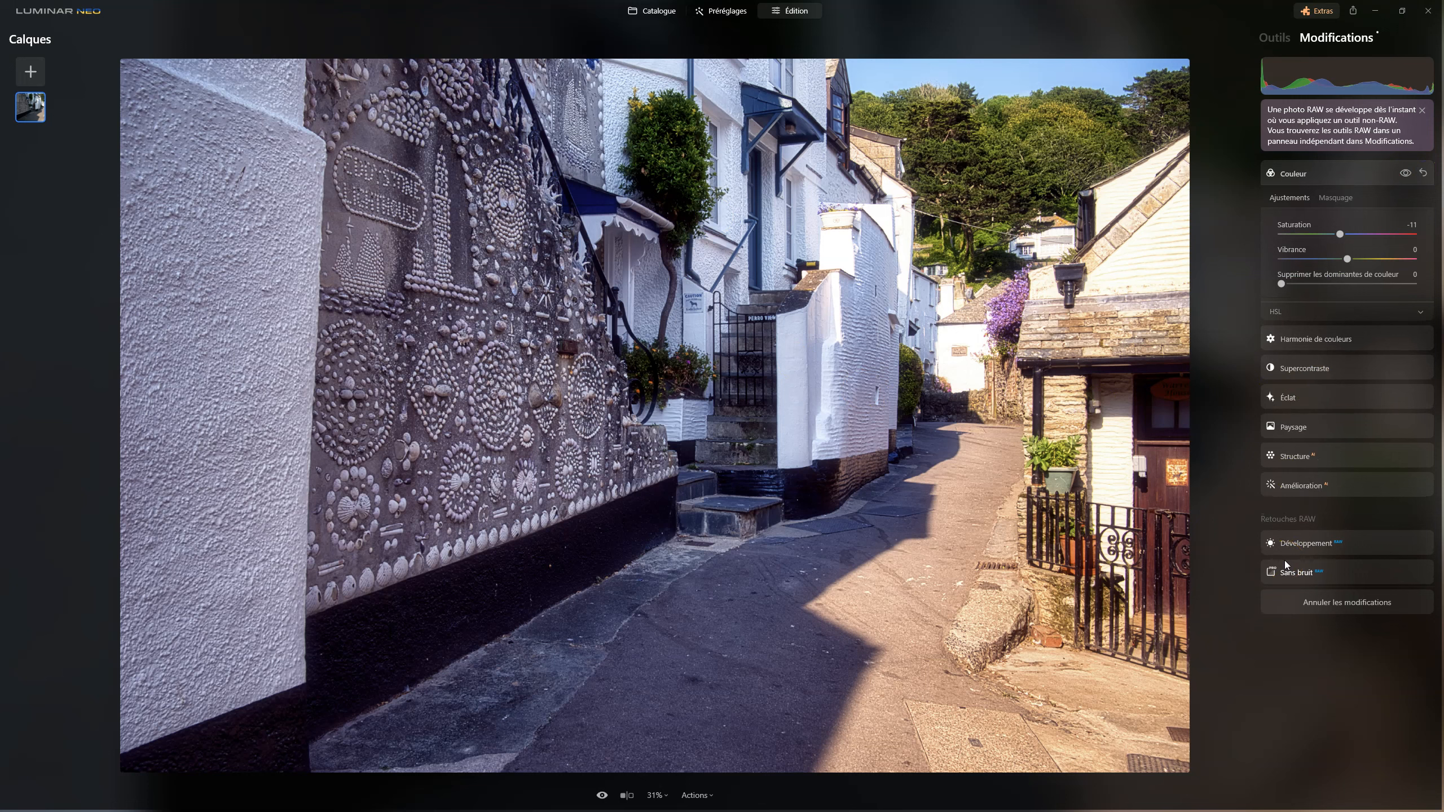
Enable automatic distortion correction, chromatic aberration correction and automatic fringe removal in the RAW development's Optique settings.
{"action": "left_click", "coordinate": [1314, 541]}
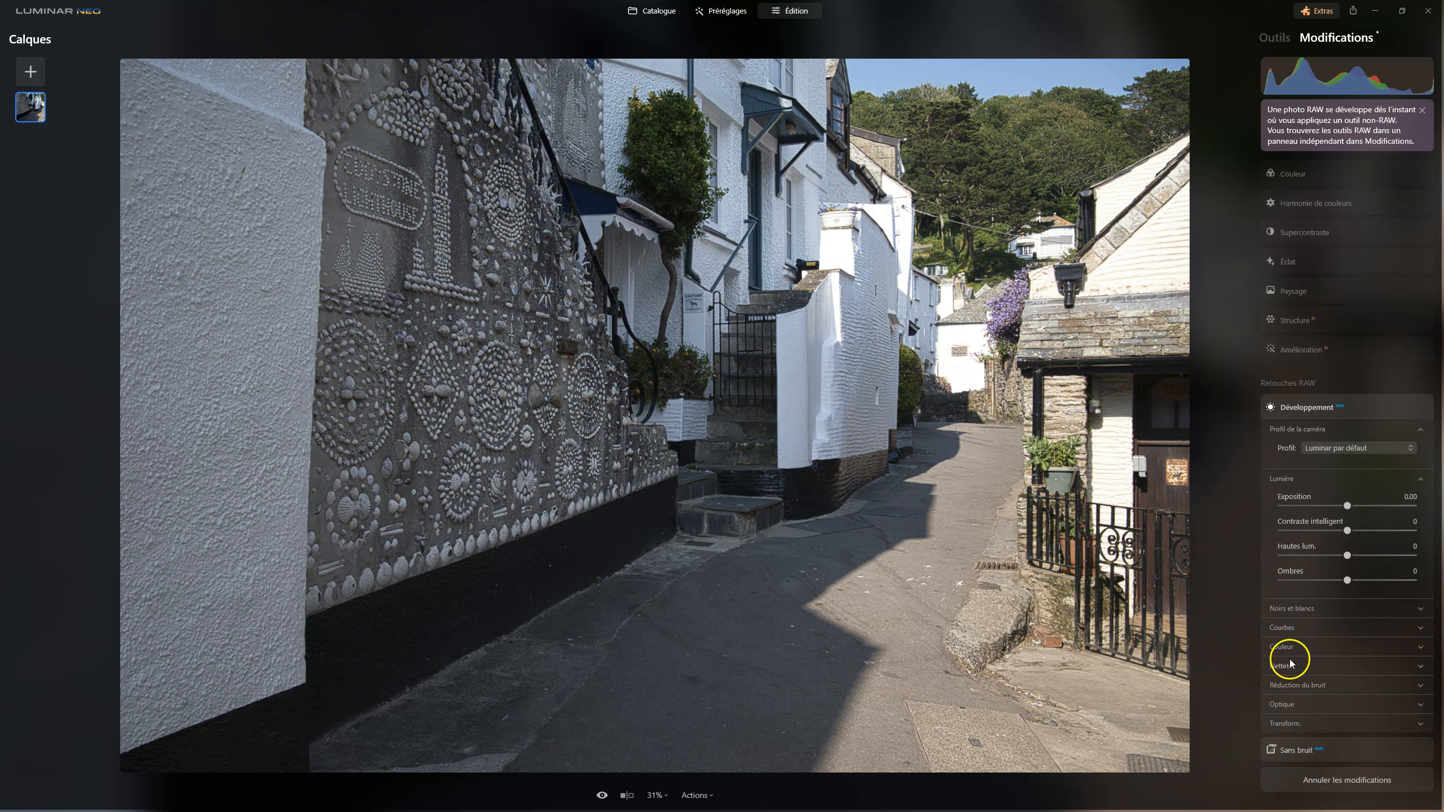
{"action": "left_click", "coordinate": [1288, 705]}
{"action": "left_click", "coordinate": [1285, 591]}
{"action": "left_click", "coordinate": [1282, 612]}
{"action": "left_click", "coordinate": [1281, 628]}
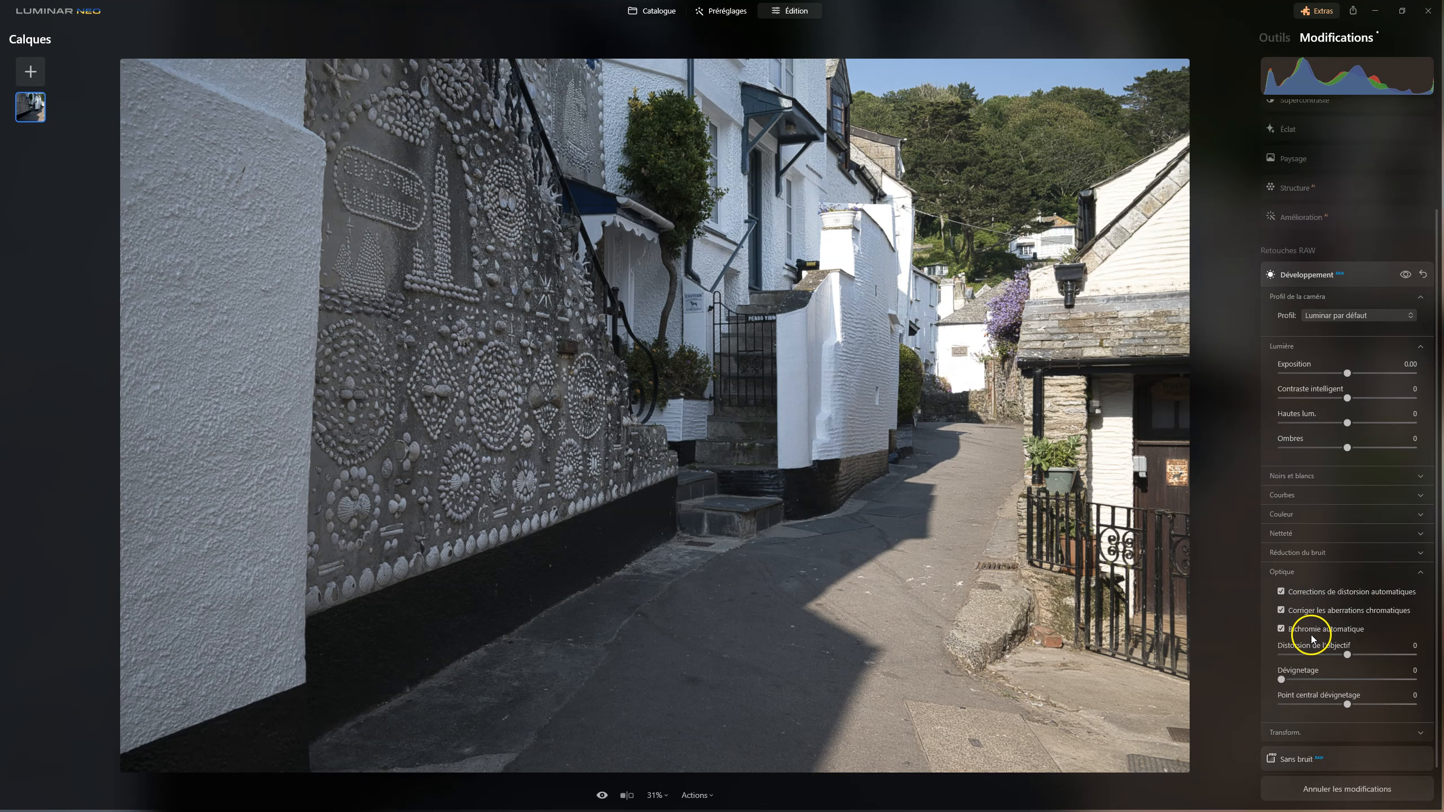
Apply the automatic perspective correction in the RAW development's Transform settings, then return to the Couleur adjustments.
{"action": "left_click", "coordinate": [1305, 731]}
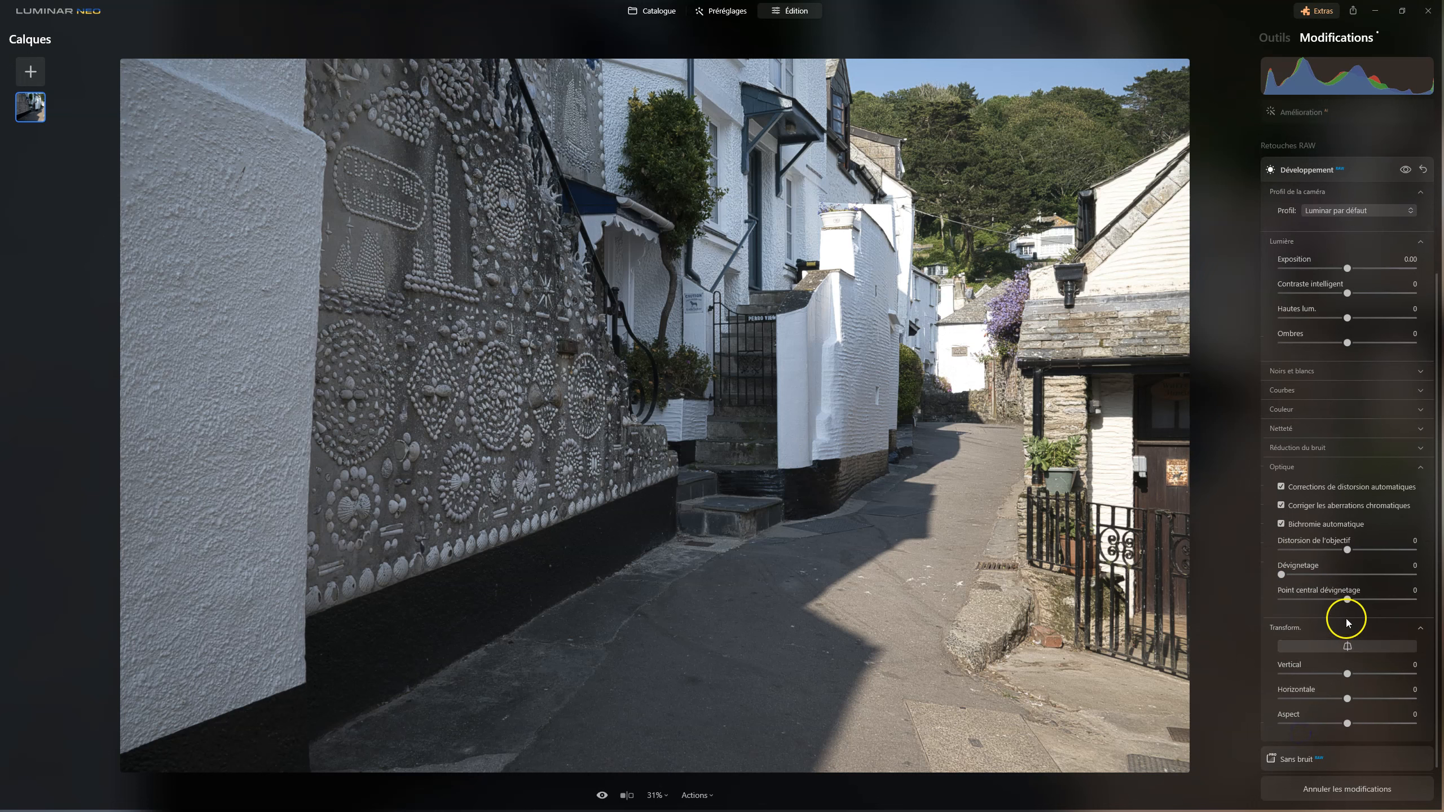
{"action": "left_click", "coordinate": [1349, 648]}
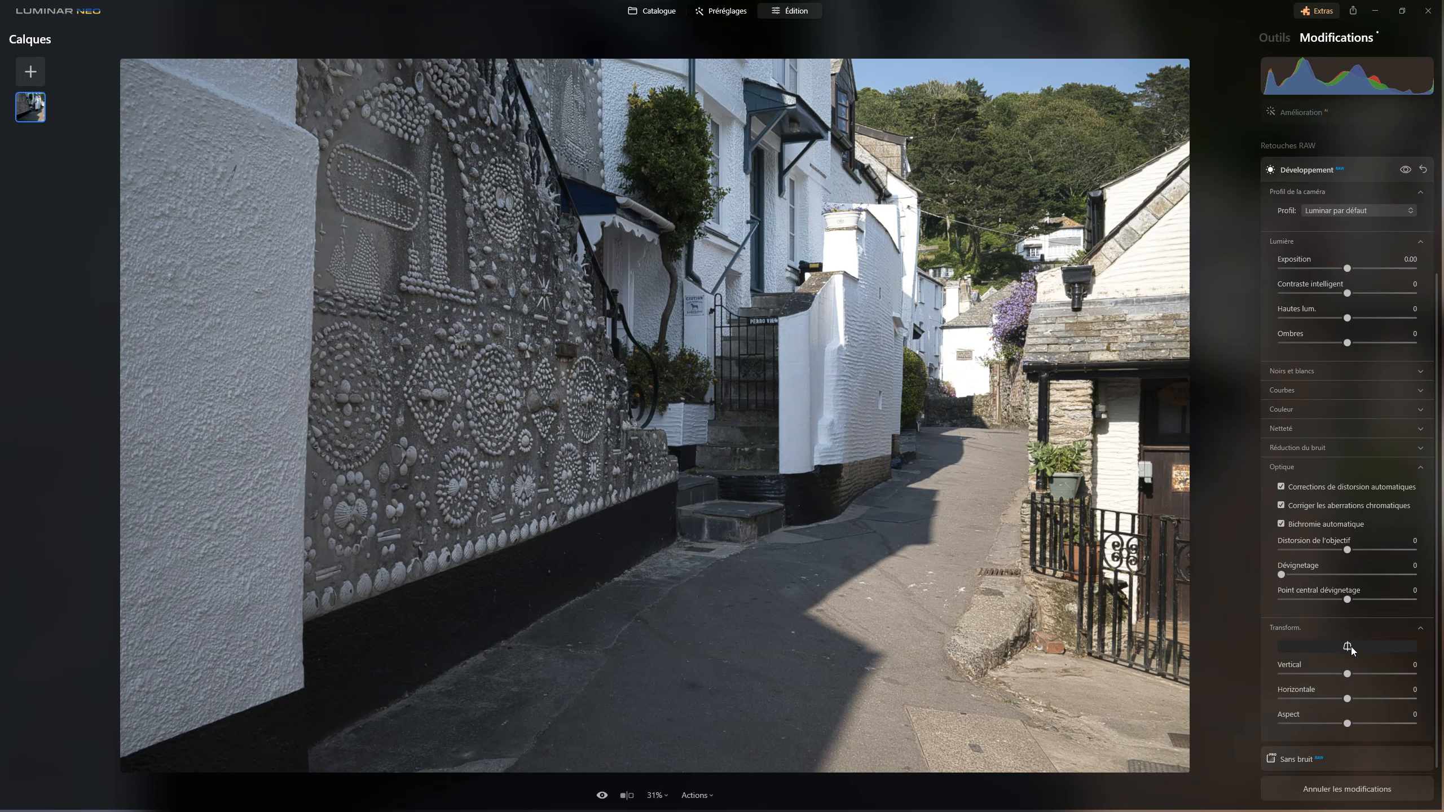
{"action": "scroll", "coordinate": [1372, 204], "scroll_direction": "up", "scroll_amount": 5}
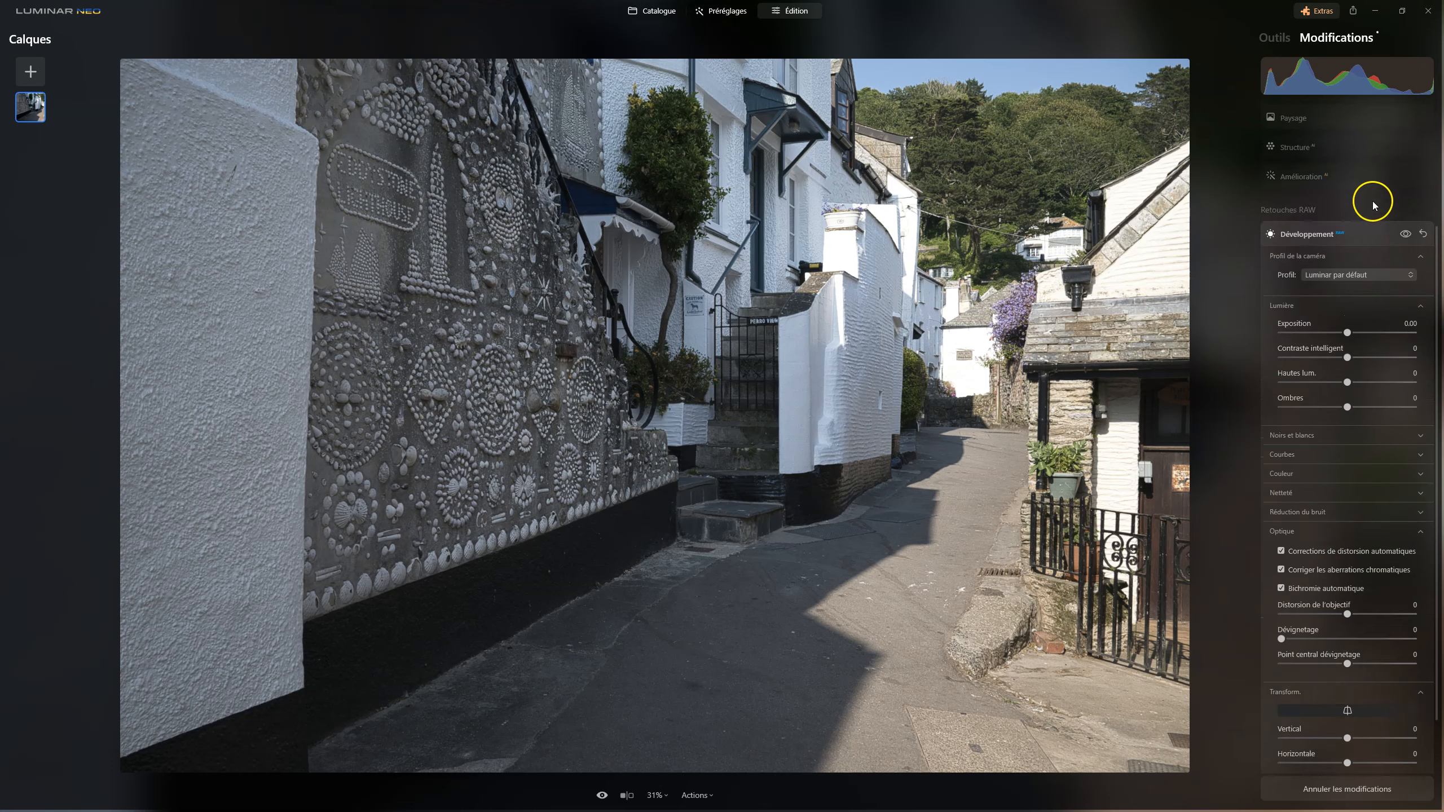
{"action": "left_click", "coordinate": [1301, 174]}
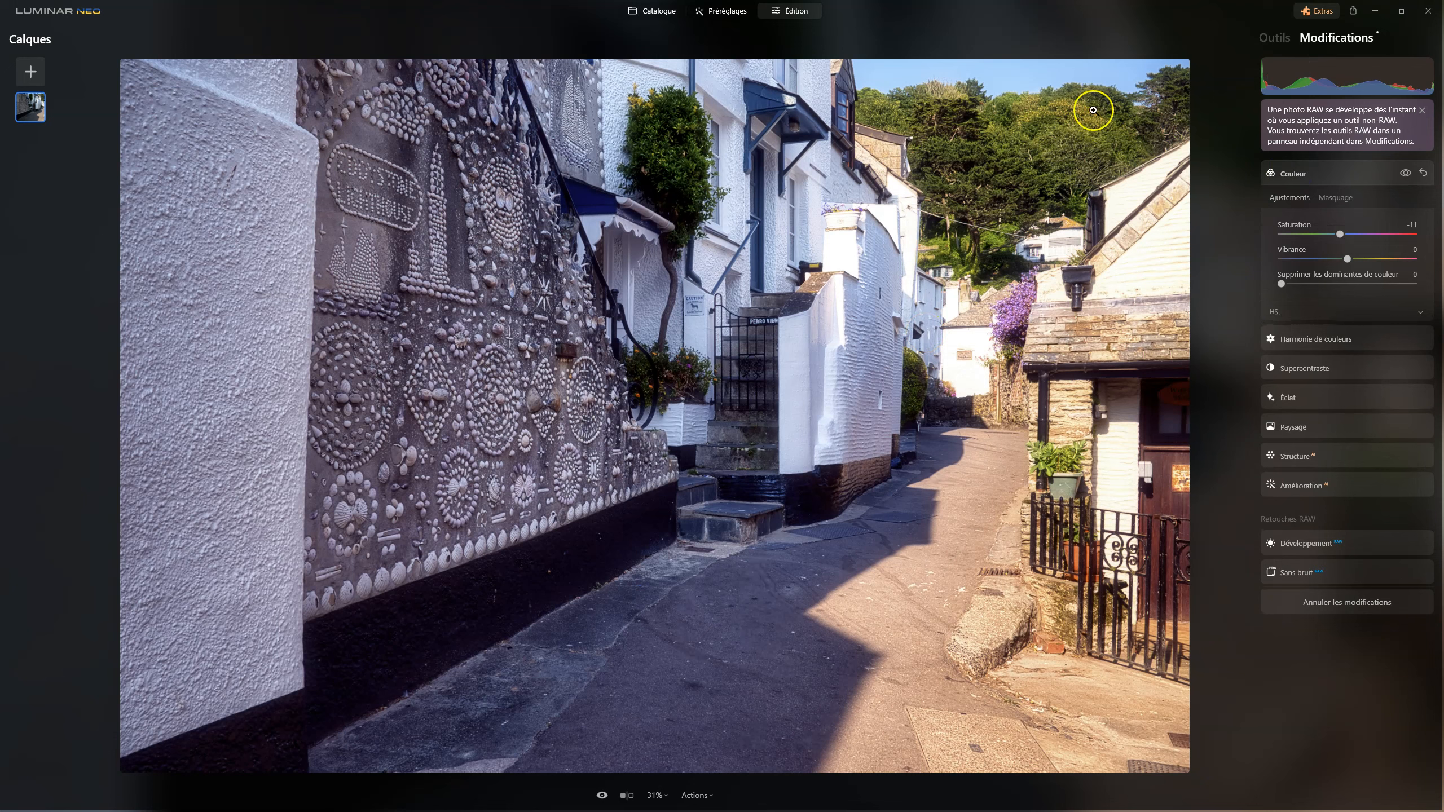
Leave the edit for the catalogue and open the street photo in GenSwap.
{"action": "left_click", "coordinate": [1265, 40]}
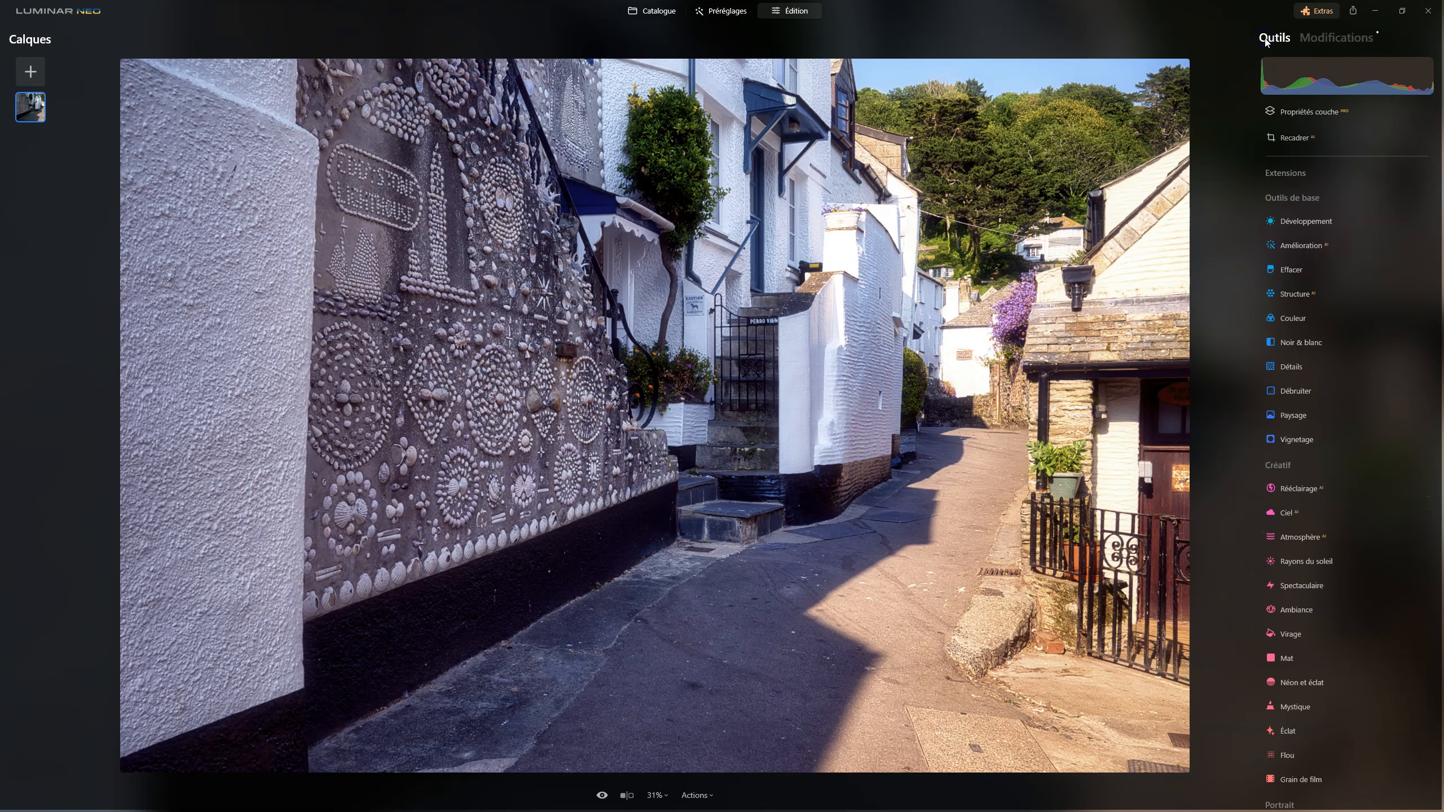
{"action": "left_click", "coordinate": [648, 10]}
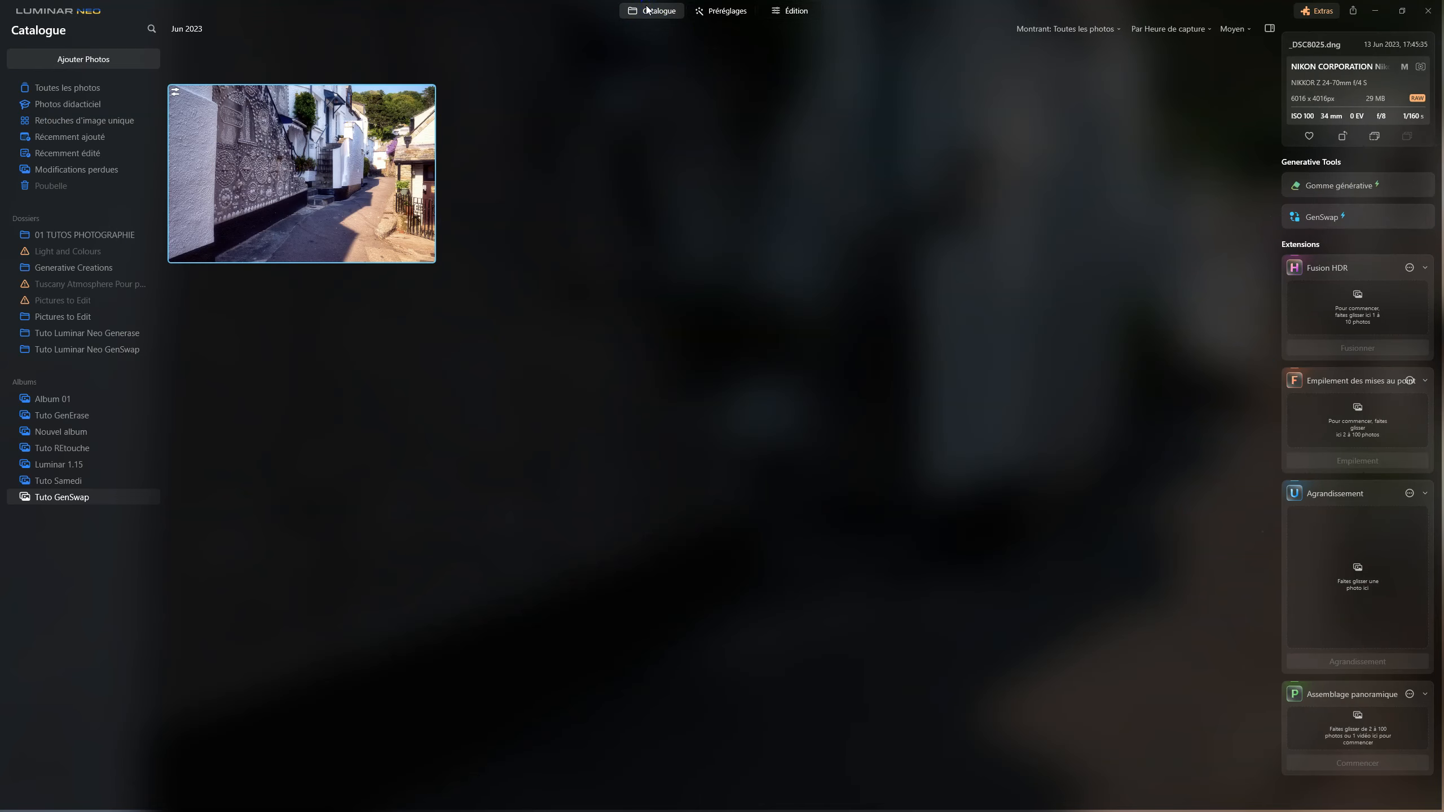
{"action": "left_click", "coordinate": [1348, 218]}
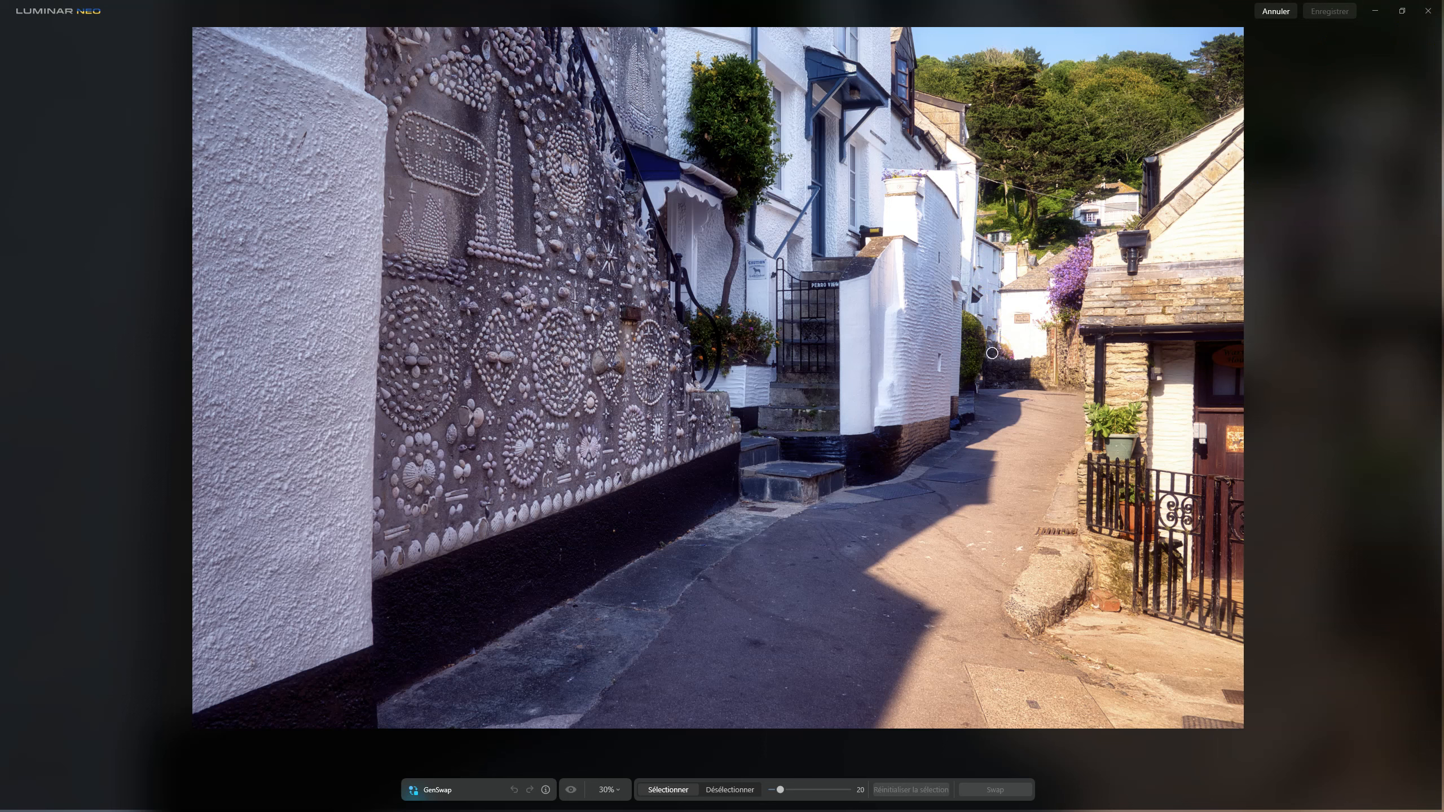
Mask the shell-covered wall with a size 94 brush and swap it using the prompt "graffity wall".
{"action": "scroll", "coordinate": [1011, 334], "scroll_direction": "up", "scroll_amount": 7}
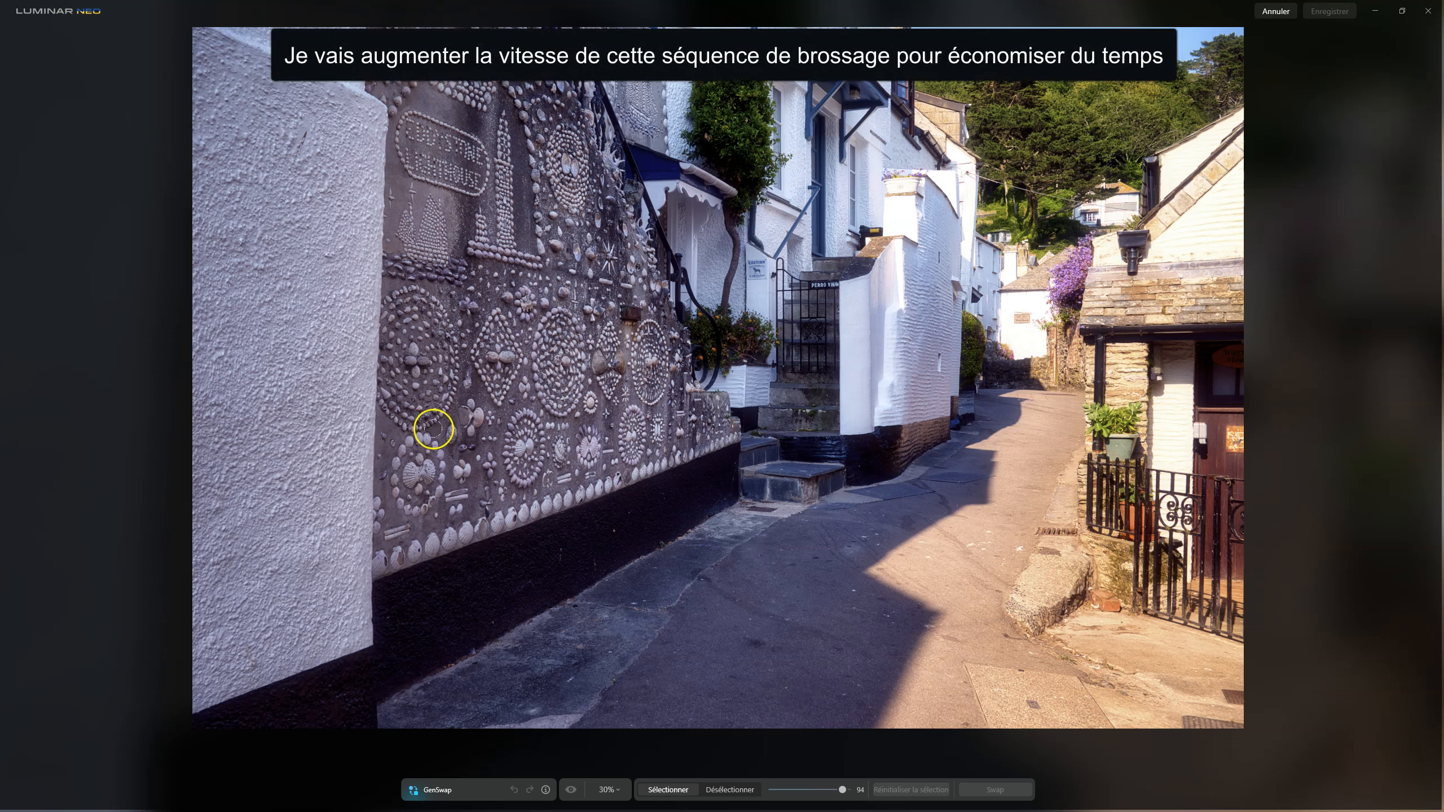
{"action": "mouse_move", "coordinate": [380, 39]}
{"action": "left_mouse_down"}
{"action": "mouse_move", "coordinate": [657, 287]}
{"action": "mouse_move", "coordinate": [490, 551]}
{"action": "mouse_move", "coordinate": [406, 628]}
{"action": "mouse_move", "coordinate": [477, 429]}
{"action": "mouse_move", "coordinate": [481, 103]}
{"action": "mouse_move", "coordinate": [483, 344]}
{"action": "mouse_move", "coordinate": [499, 384]}
{"action": "left_mouse_up"}
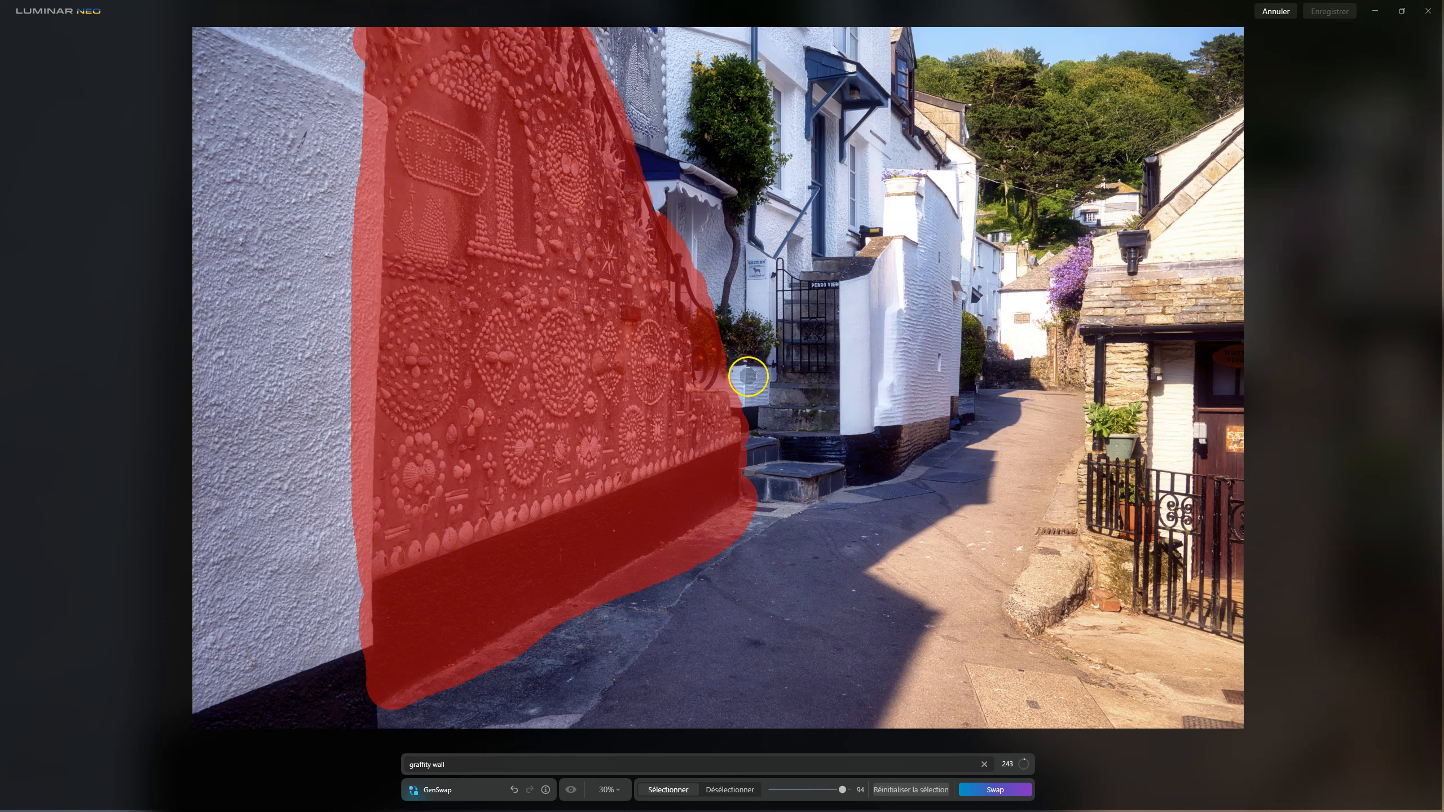
{"action": "left_click", "coordinate": [1017, 790]}
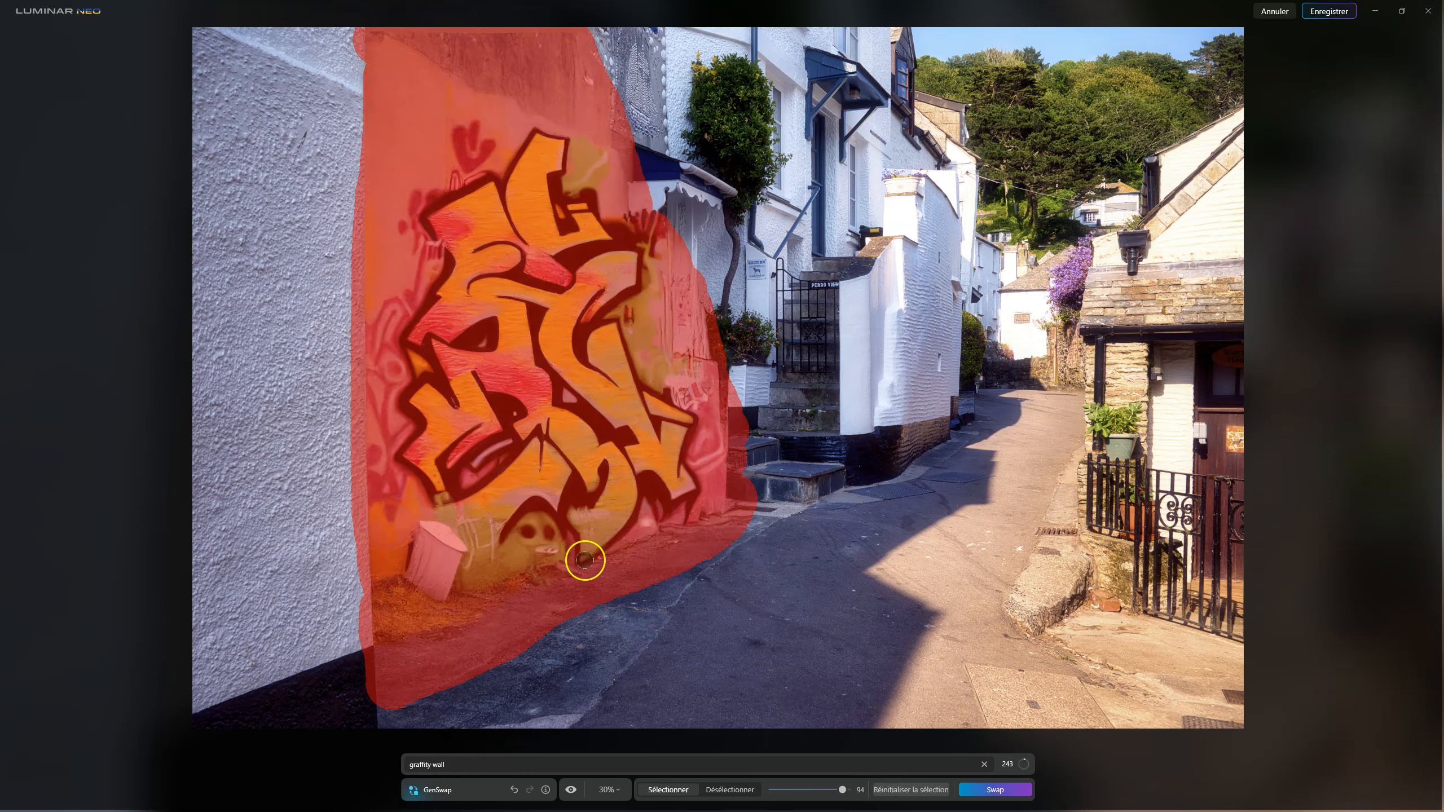
Examine the lower part of the generated graffiti wall up close and compare it with the original wall.
{"action": "scroll", "coordinate": [557, 509], "scroll_direction": "up", "scroll_amount": 3}
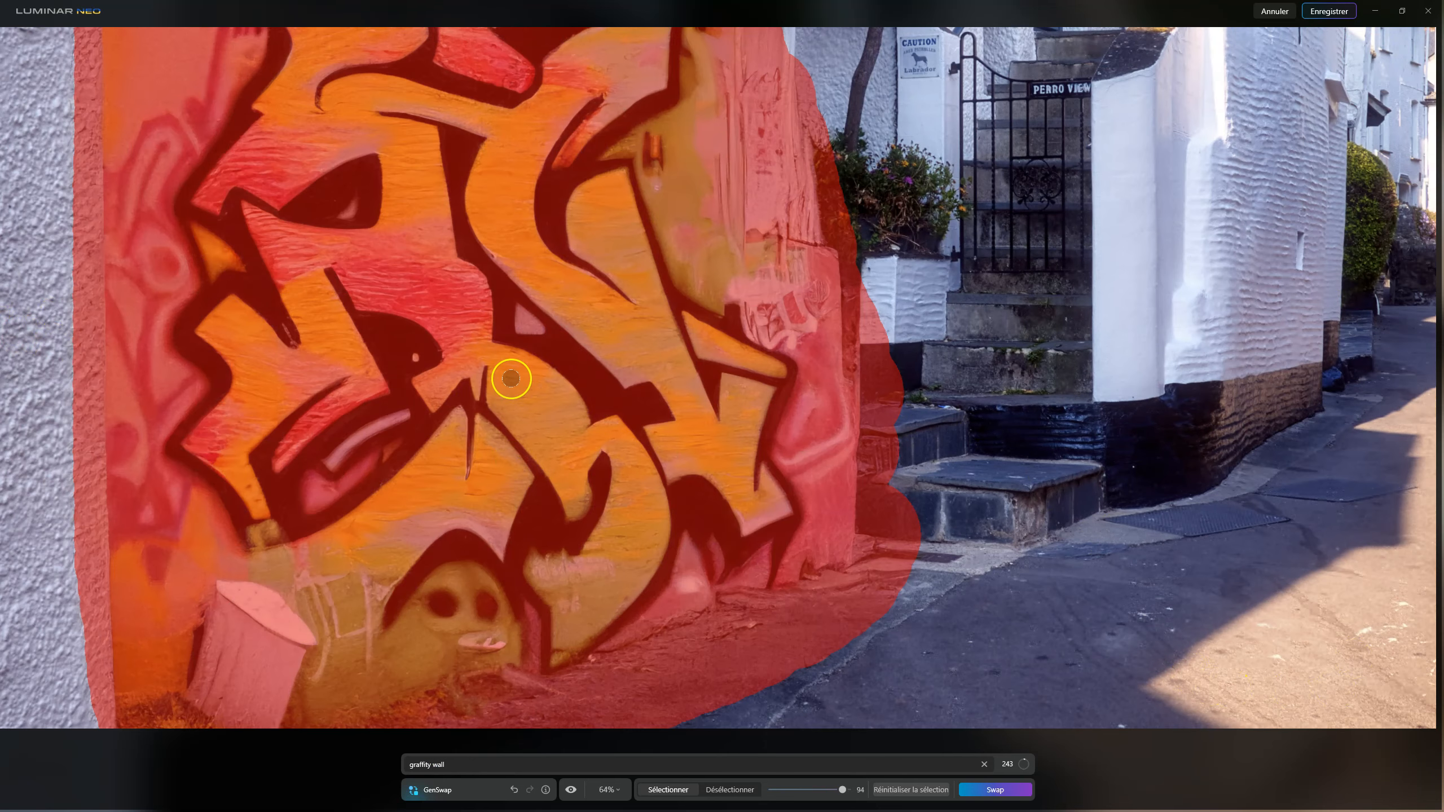
{"action": "scroll", "coordinate": [511, 378], "scroll_direction": "up", "scroll_amount": 1}
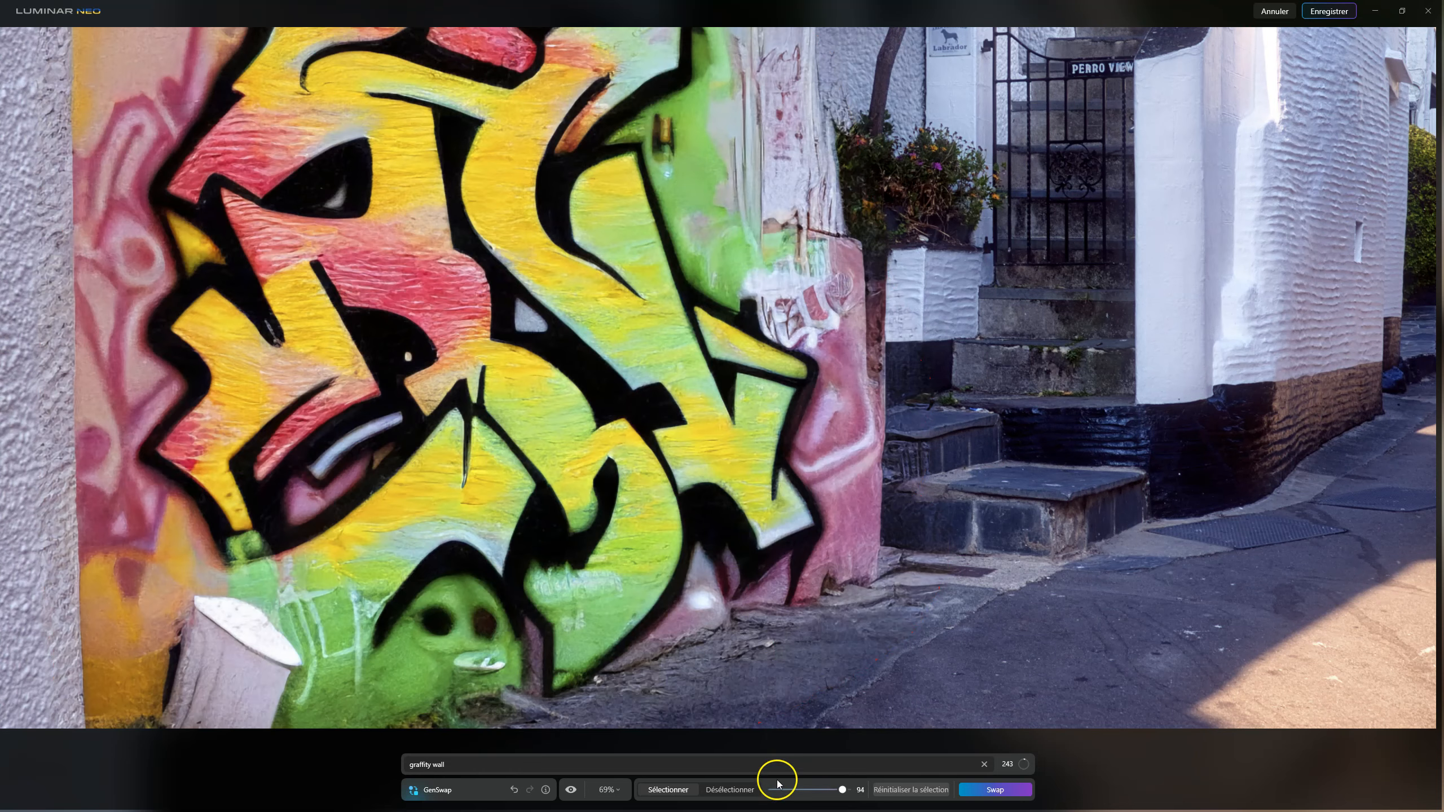
{"action": "left_click", "coordinate": [573, 789]}
{"action": "left_click", "coordinate": [574, 789]}
{"action": "left_click", "coordinate": [573, 790]}
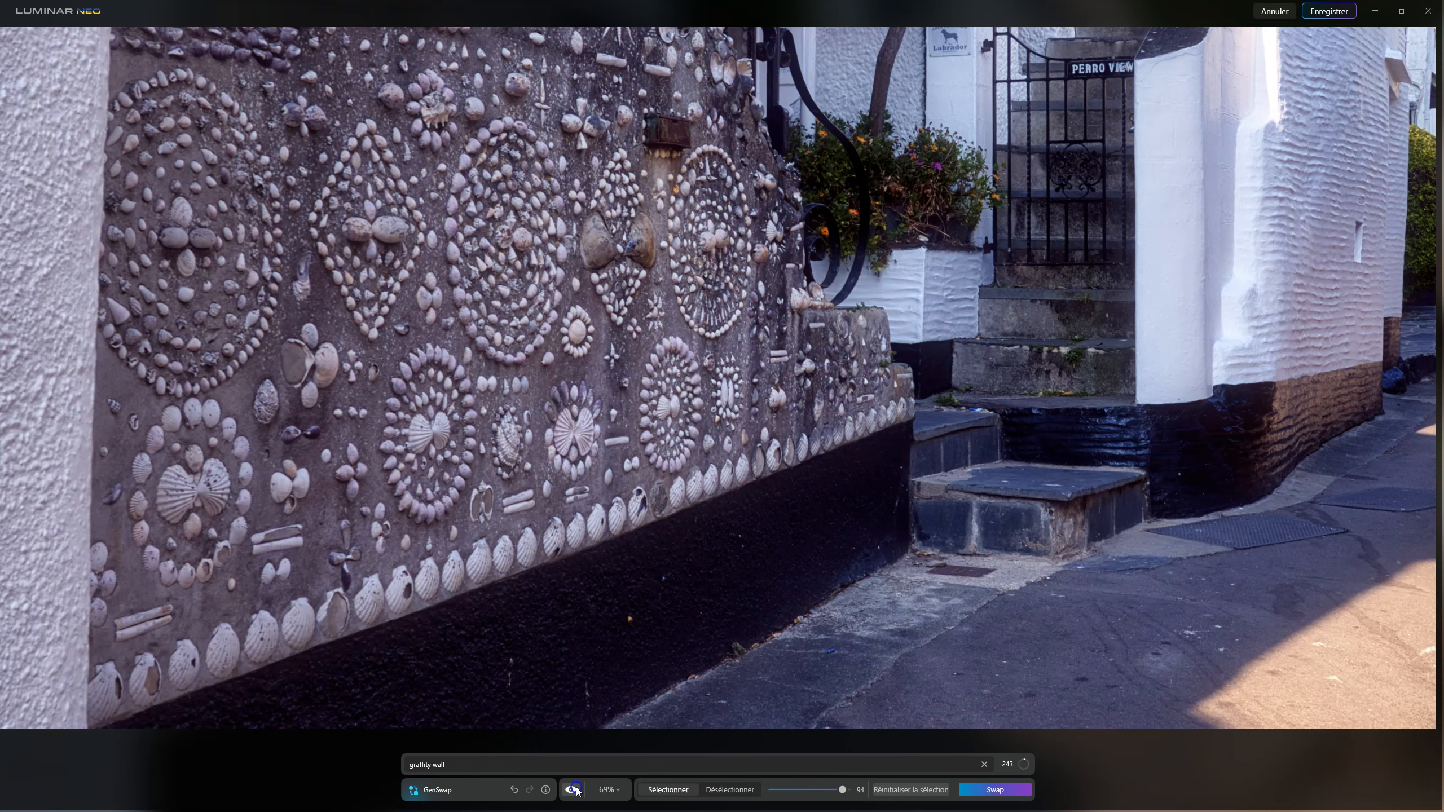
{"action": "left_click", "coordinate": [573, 790]}
Inspect the graffiti's edge beside the flowers and steps, and compare the wider street view before and after the swap.
{"action": "scroll", "coordinate": [614, 490], "scroll_direction": "down", "scroll_amount": 2}
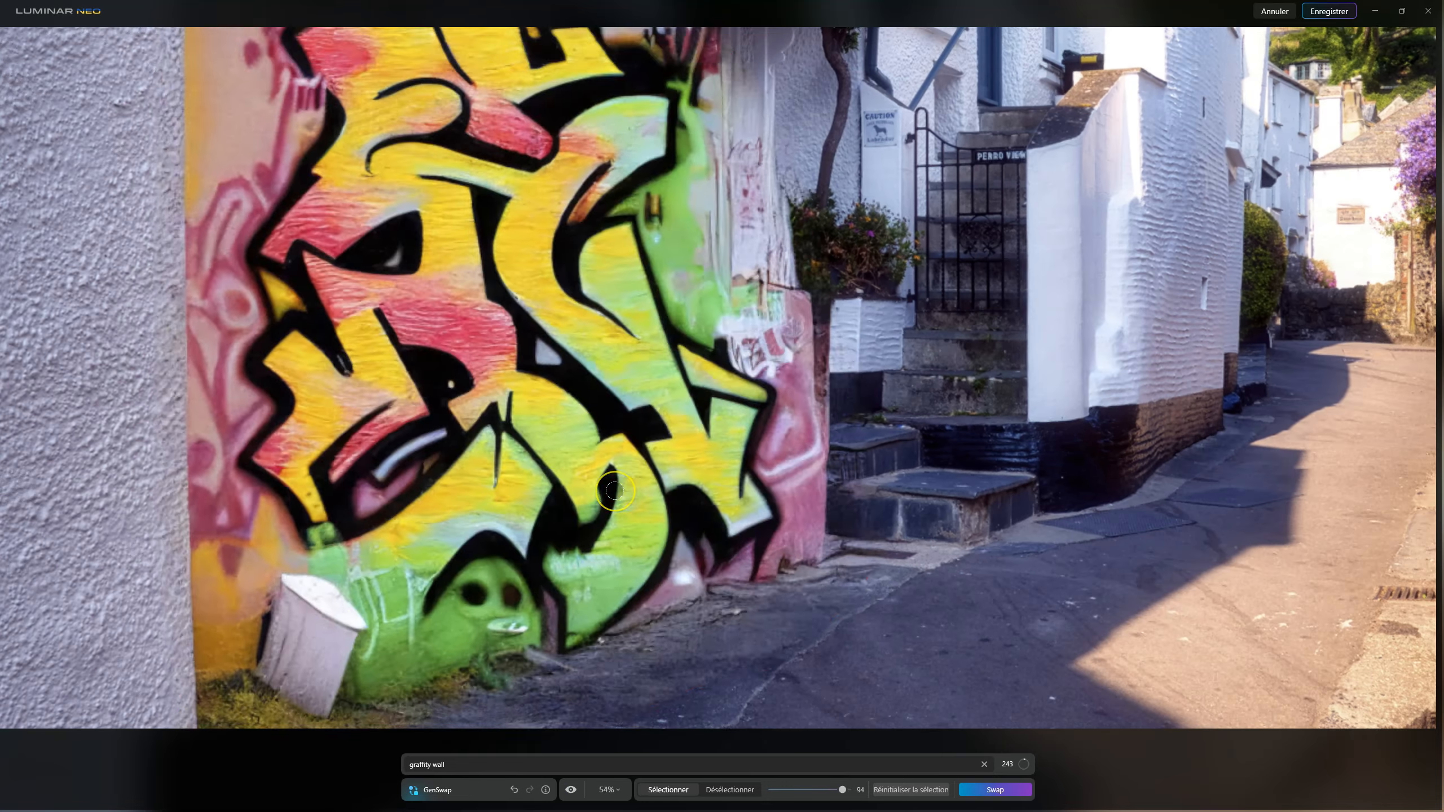
{"action": "scroll", "coordinate": [614, 490], "scroll_direction": "down", "scroll_amount": 2}
{"action": "scroll", "coordinate": [696, 296], "scroll_direction": "up", "scroll_amount": 3}
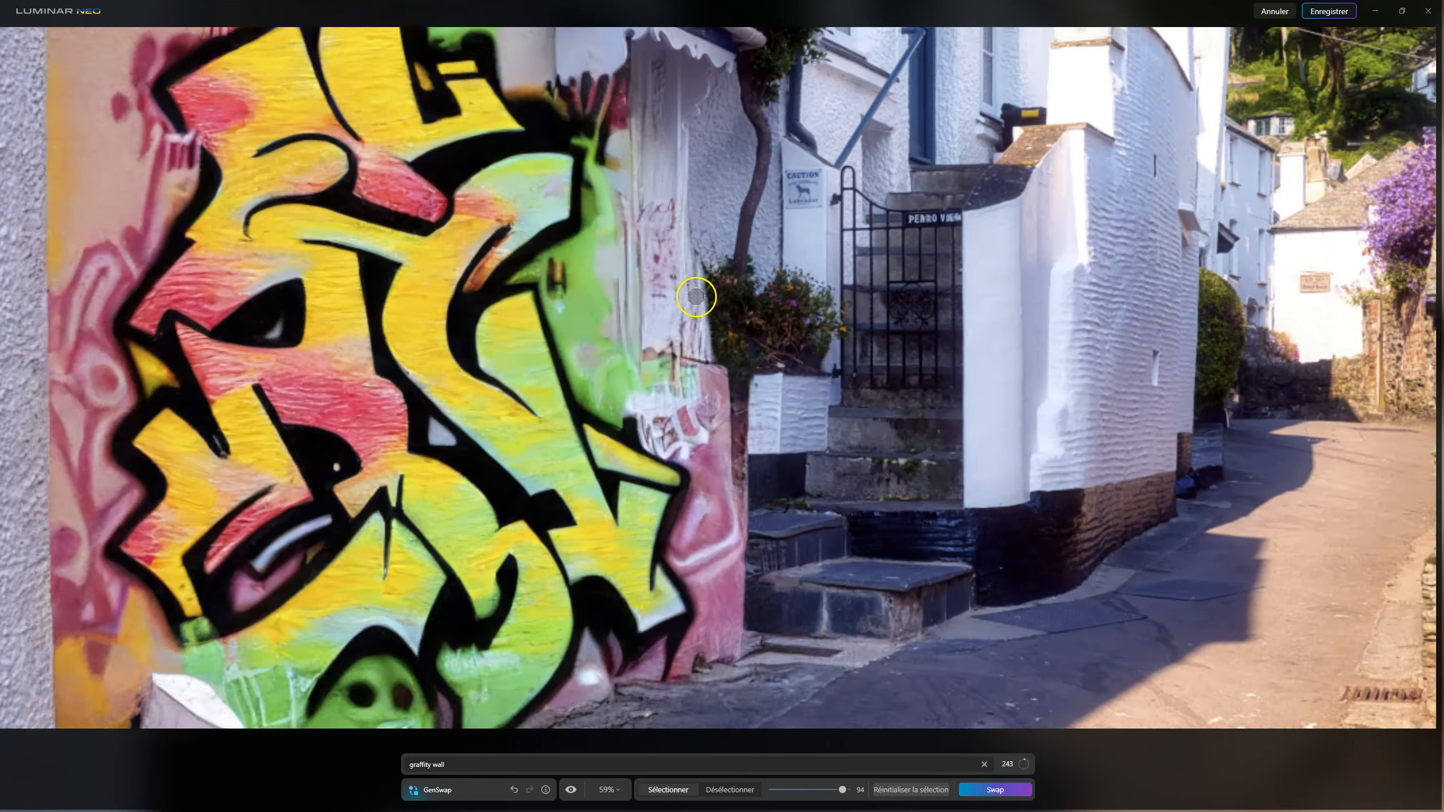
{"action": "scroll", "coordinate": [696, 296], "scroll_direction": "up", "scroll_amount": 4}
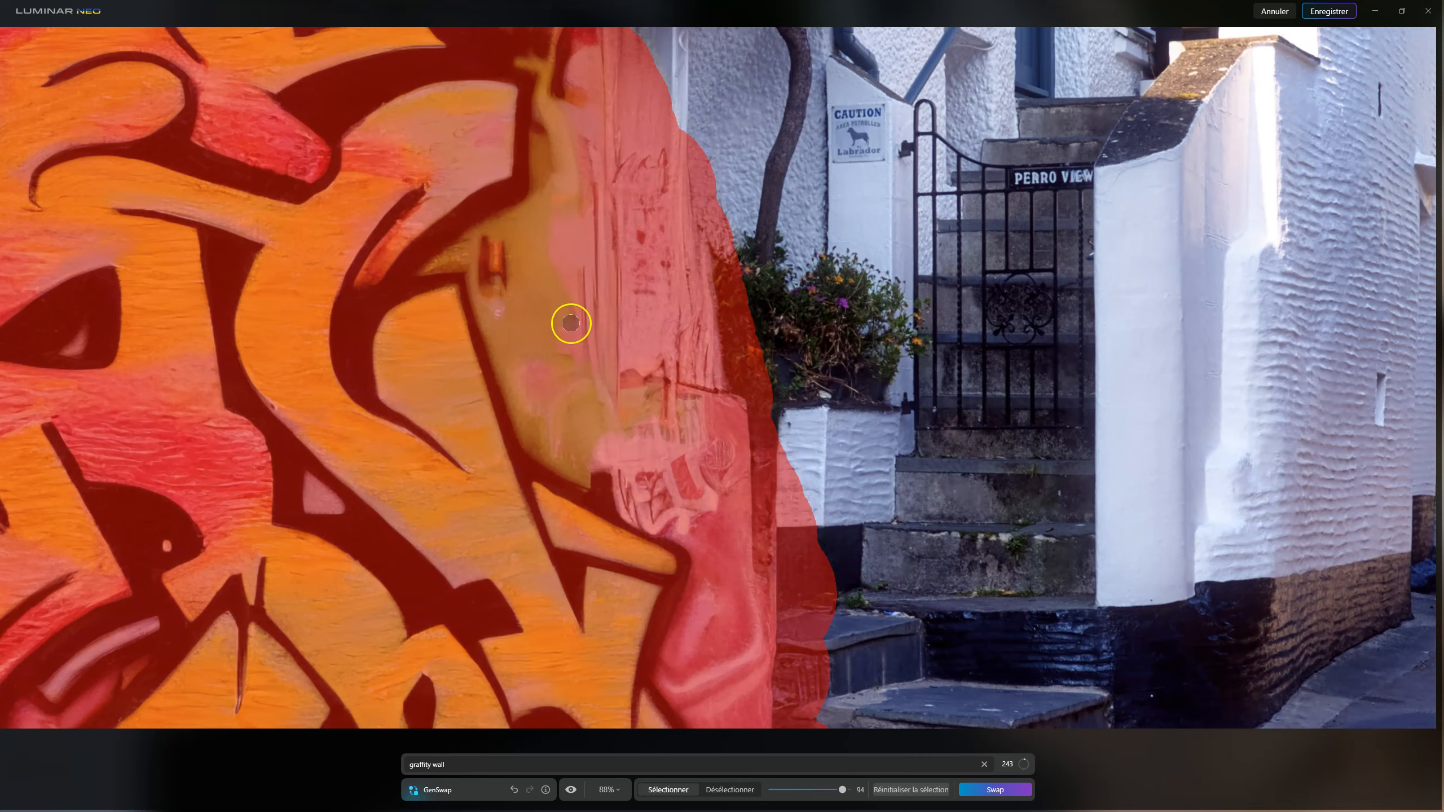
{"action": "scroll", "coordinate": [571, 323], "scroll_direction": "down", "scroll_amount": 4}
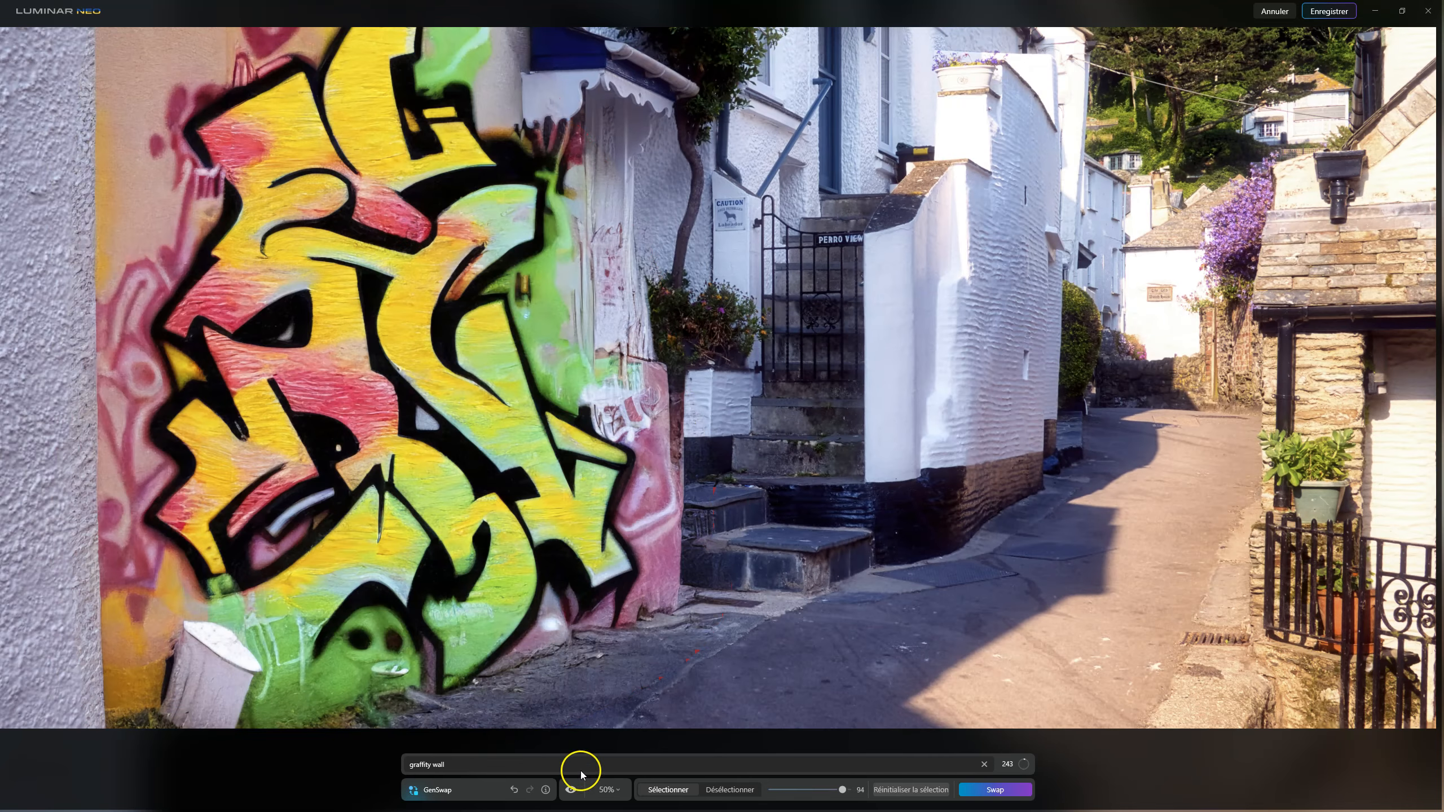
{"action": "left_click", "coordinate": [571, 789]}
{"action": "left_click", "coordinate": [574, 791]}
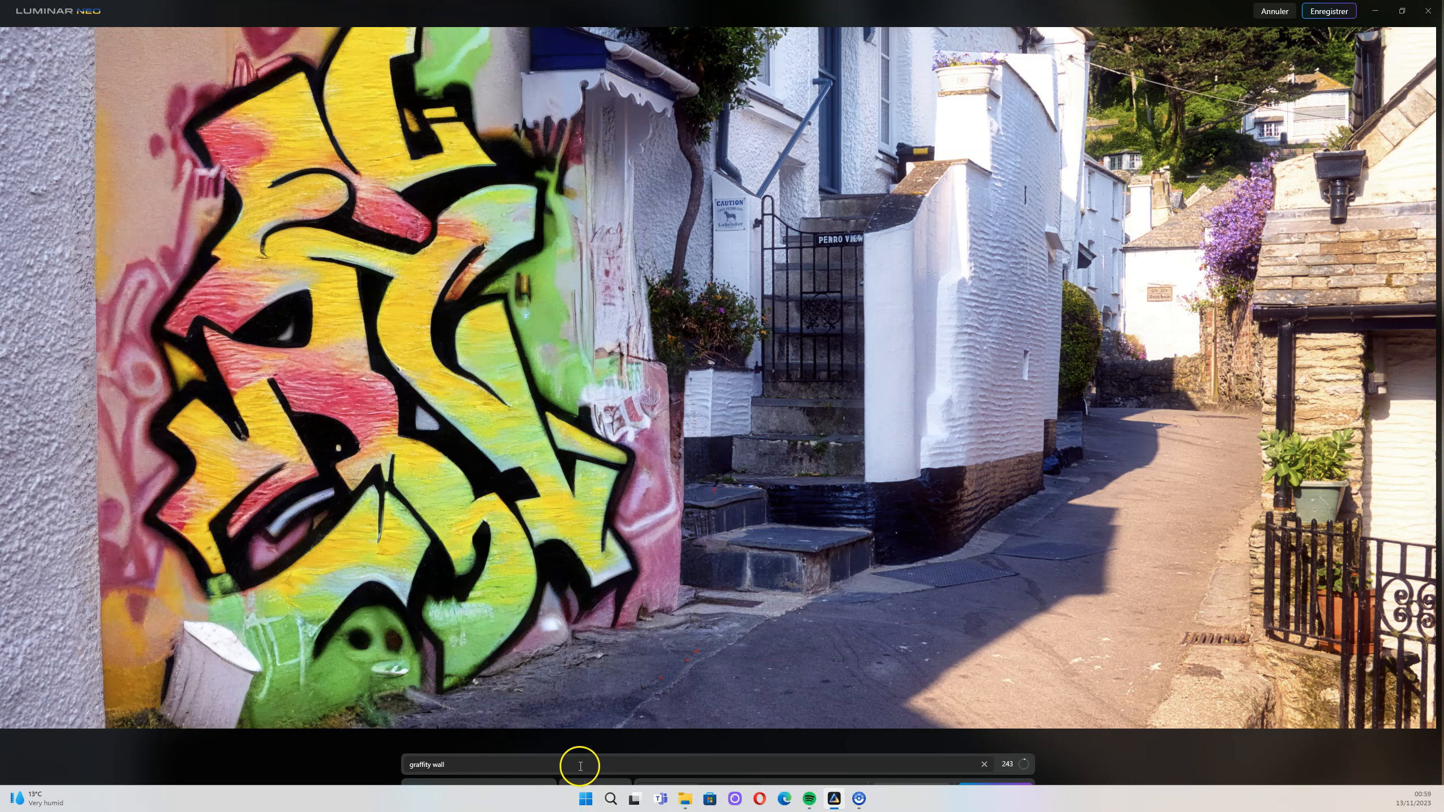
{"action": "left_click", "coordinate": [570, 792]}
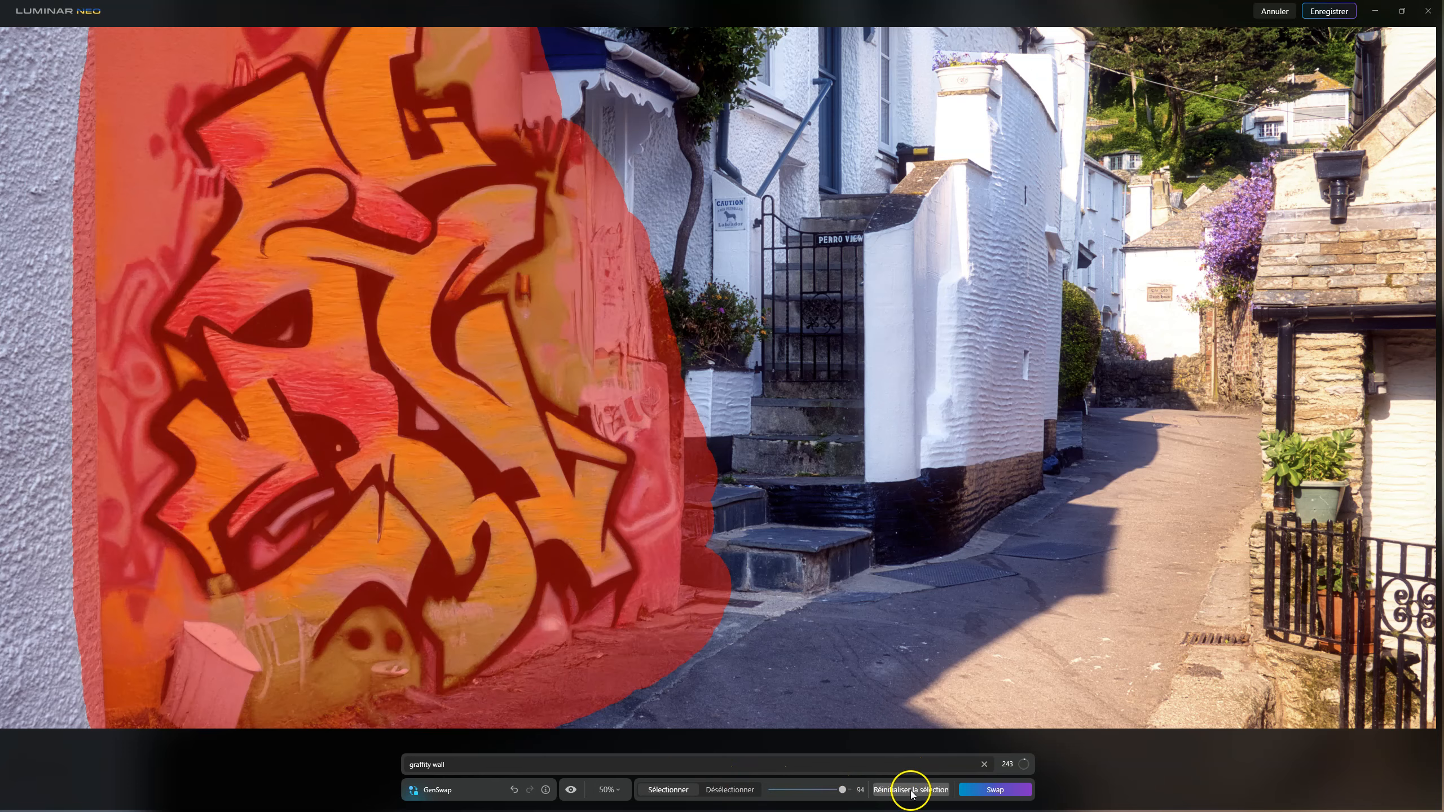
Replace the wall selection with a mask on the far stretch of road and generate a "blue car" there.
{"action": "left_click", "coordinate": [911, 790]}
{"action": "key", "text": "ctrl+0"}
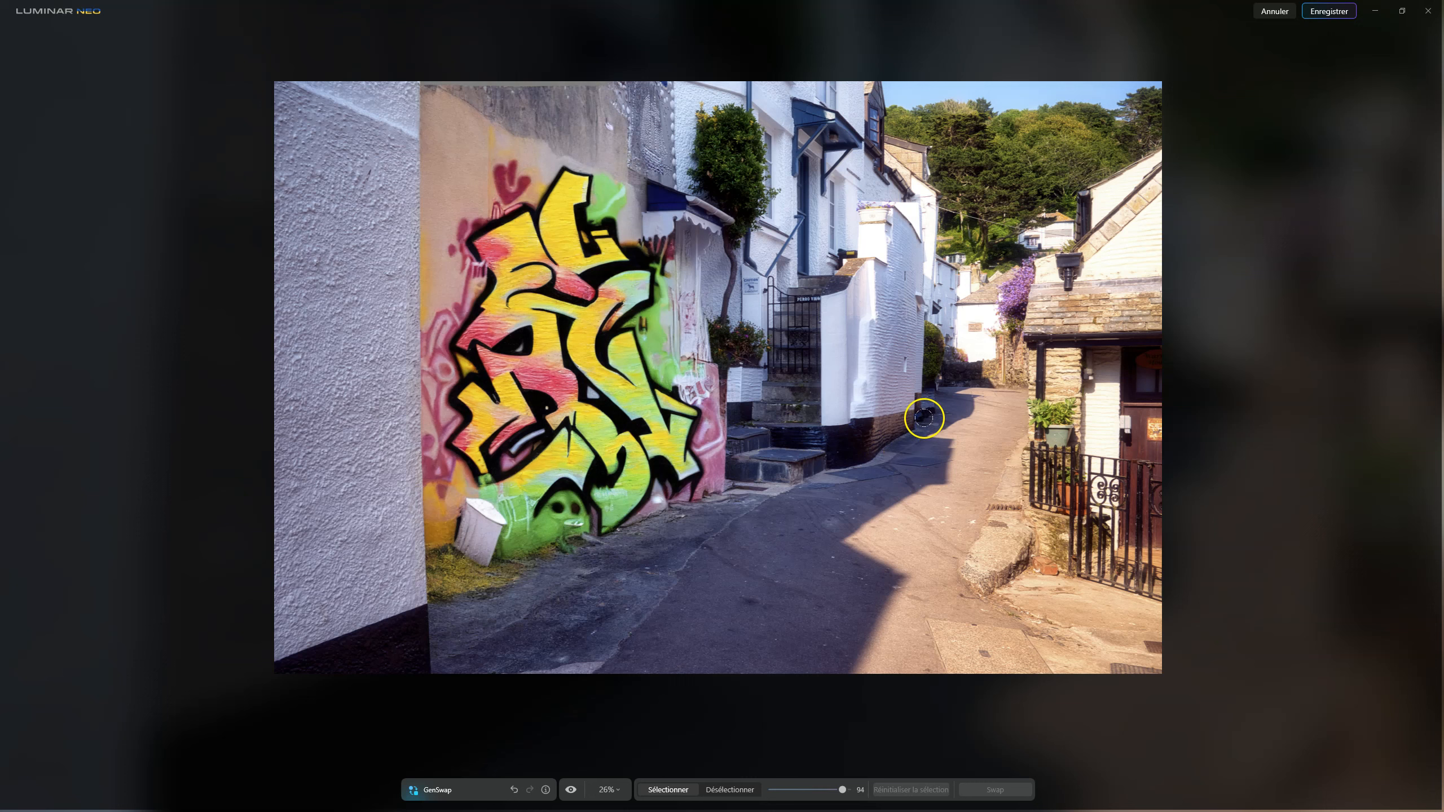
{"action": "mouse_move", "coordinate": [961, 394]}
{"action": "left_mouse_down"}
{"action": "mouse_move", "coordinate": [935, 461]}
{"action": "mouse_move", "coordinate": [1006, 388]}
{"action": "mouse_move", "coordinate": [940, 479]}
{"action": "mouse_move", "coordinate": [972, 412]}
{"action": "mouse_move", "coordinate": [923, 441]}
{"action": "mouse_move", "coordinate": [921, 459]}
{"action": "mouse_move", "coordinate": [998, 406]}
{"action": "mouse_move", "coordinate": [975, 455]}
{"action": "mouse_move", "coordinate": [965, 409]}
{"action": "left_mouse_up"}
{"action": "triple_click", "coordinate": [407, 764]}
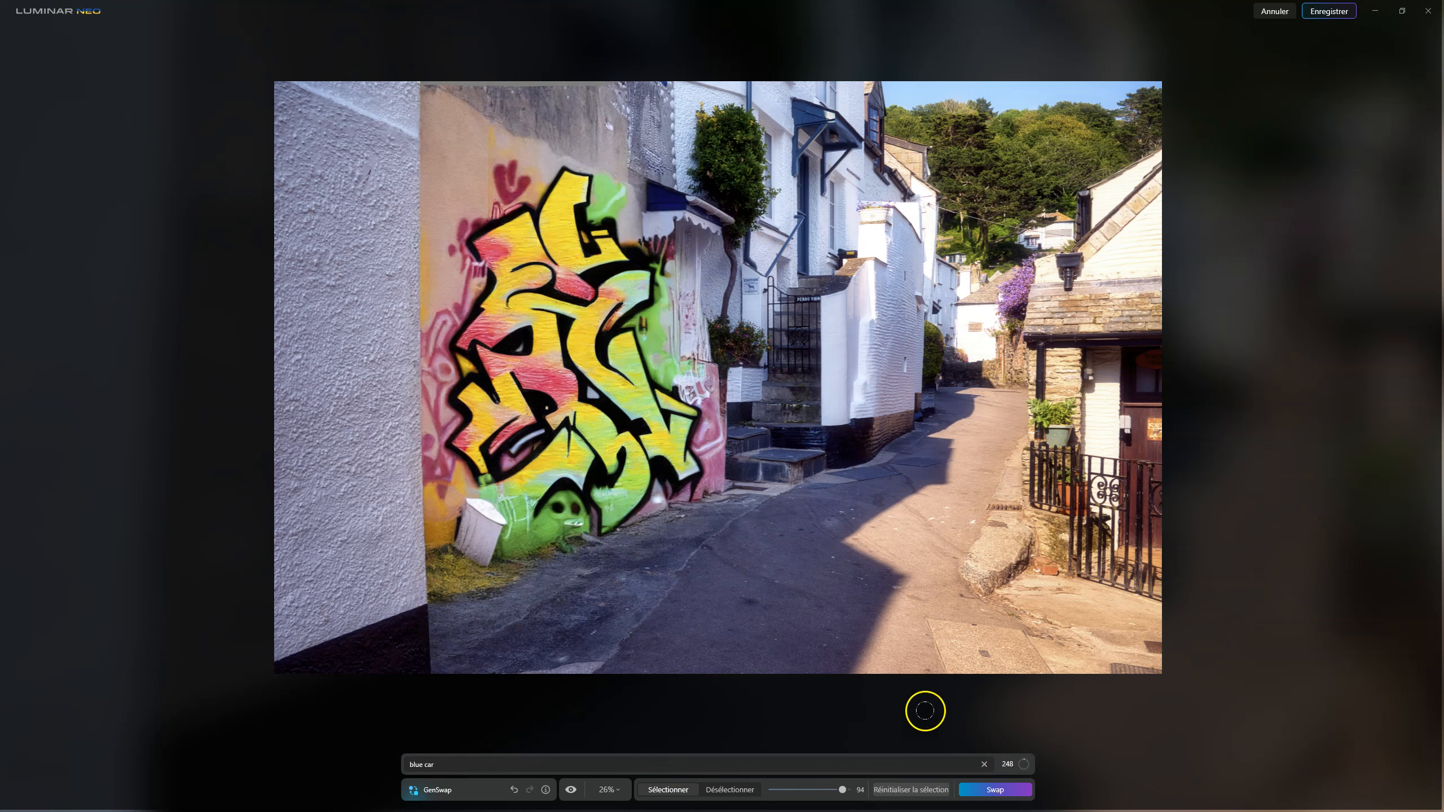
{"action": "left_click", "coordinate": [1001, 789]}
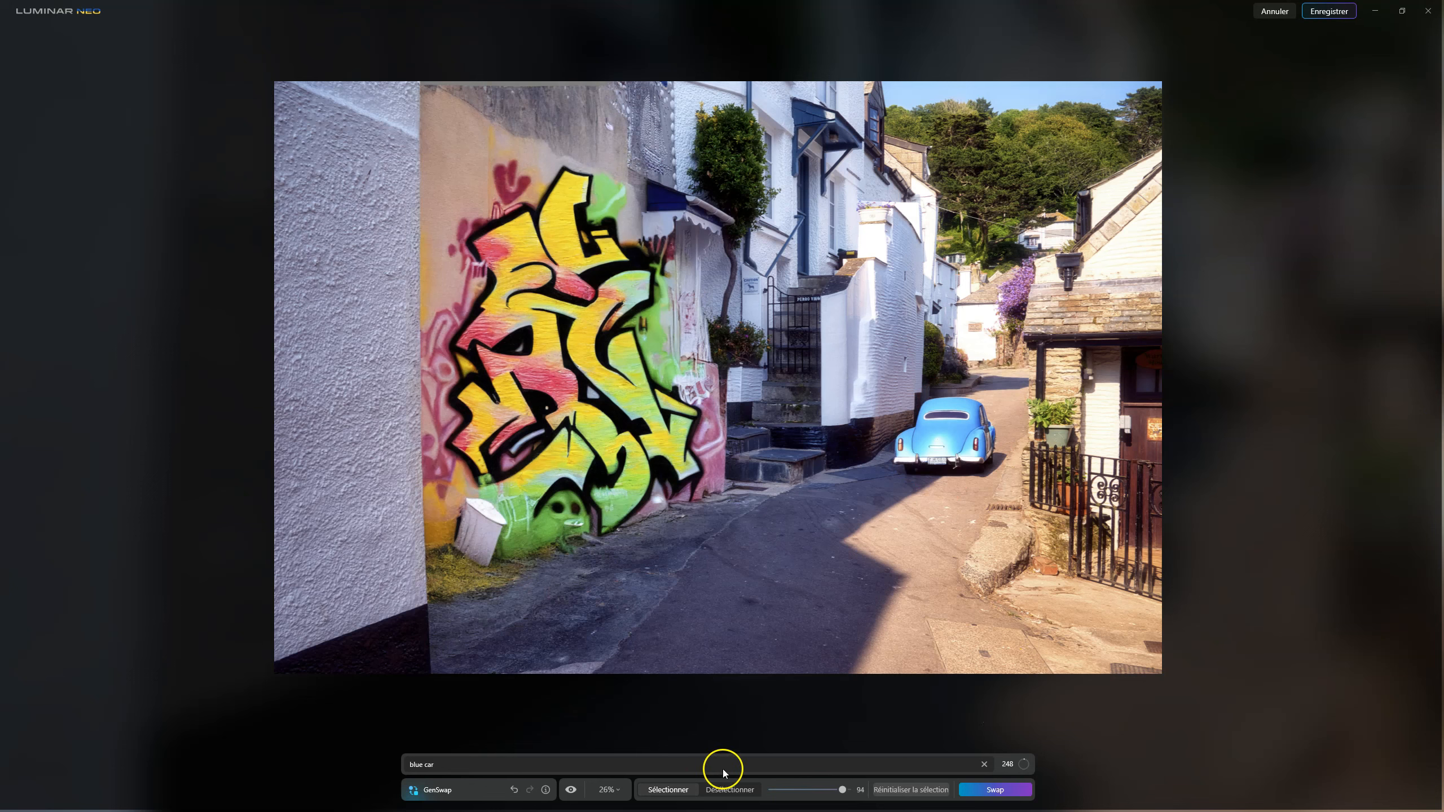
Compare the whole photo before and after the graffiti wall and car swaps.
{"action": "left_click", "coordinate": [571, 790]}
{"action": "left_click", "coordinate": [571, 791]}
{"action": "left_click", "coordinate": [572, 790]}
{"action": "left_click", "coordinate": [572, 791]}
{"action": "left_click", "coordinate": [572, 791]}
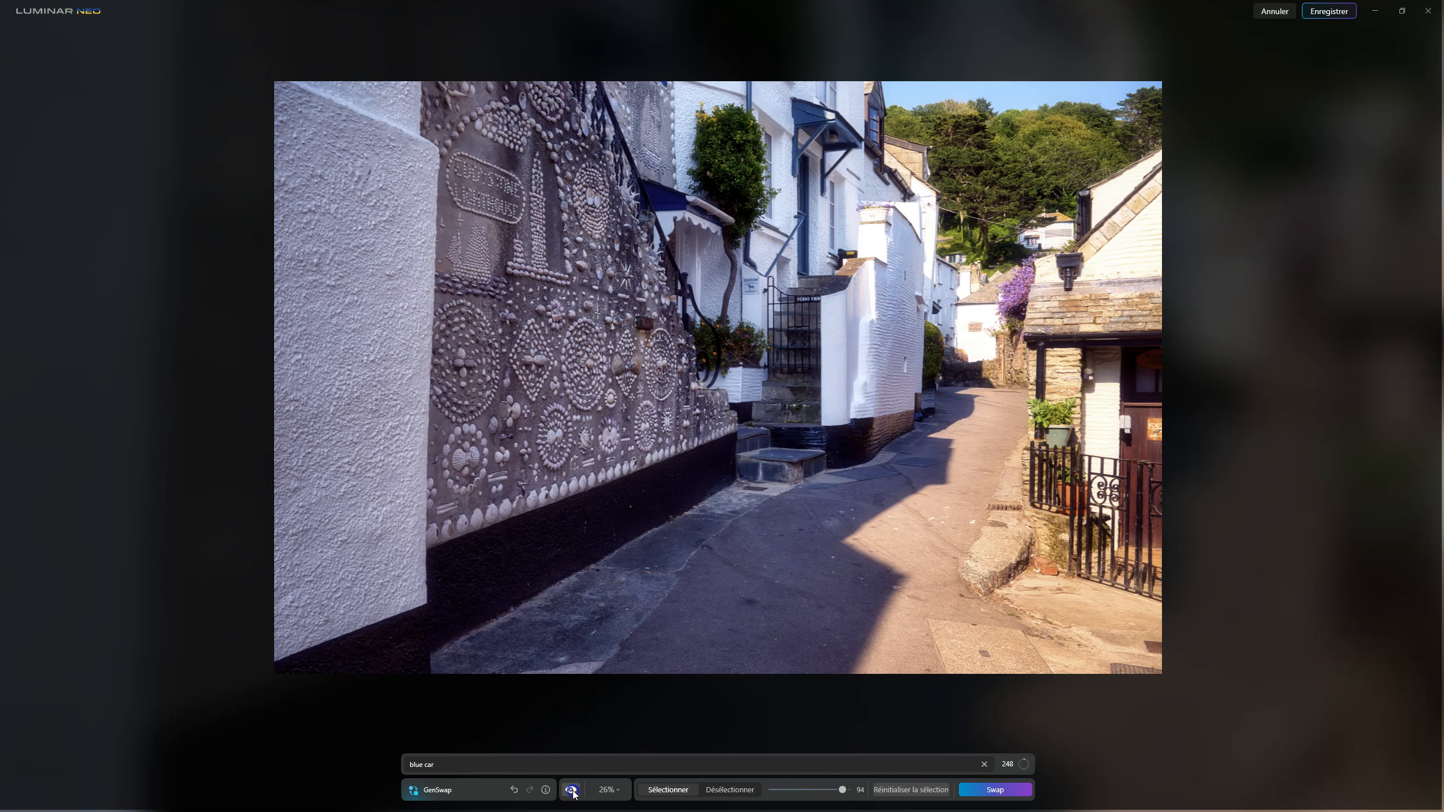
{"action": "left_click", "coordinate": [572, 791]}
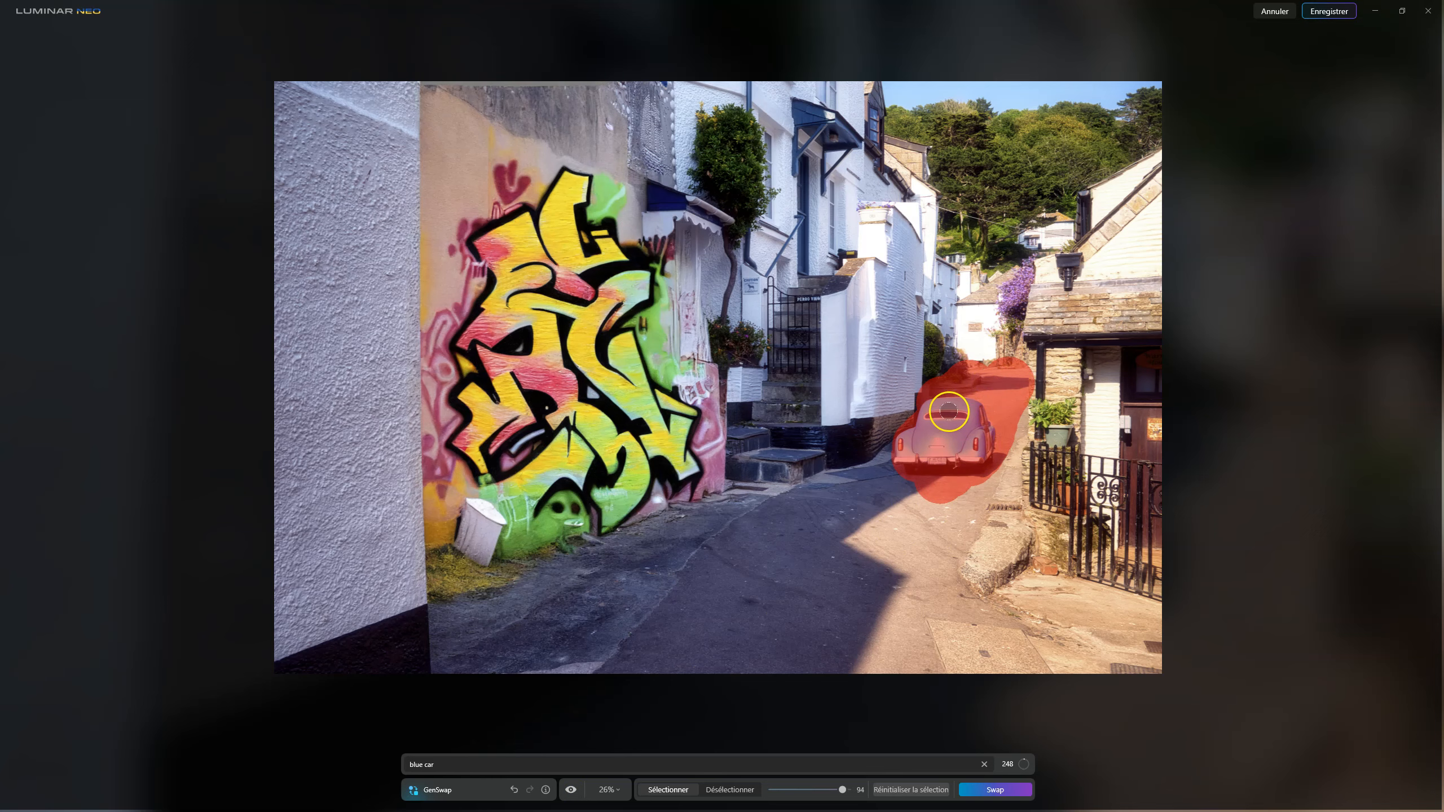
Examine the generated blue car up close and compare that part of the road with the original.
{"action": "scroll", "coordinate": [944, 409], "scroll_direction": "up", "scroll_amount": 5}
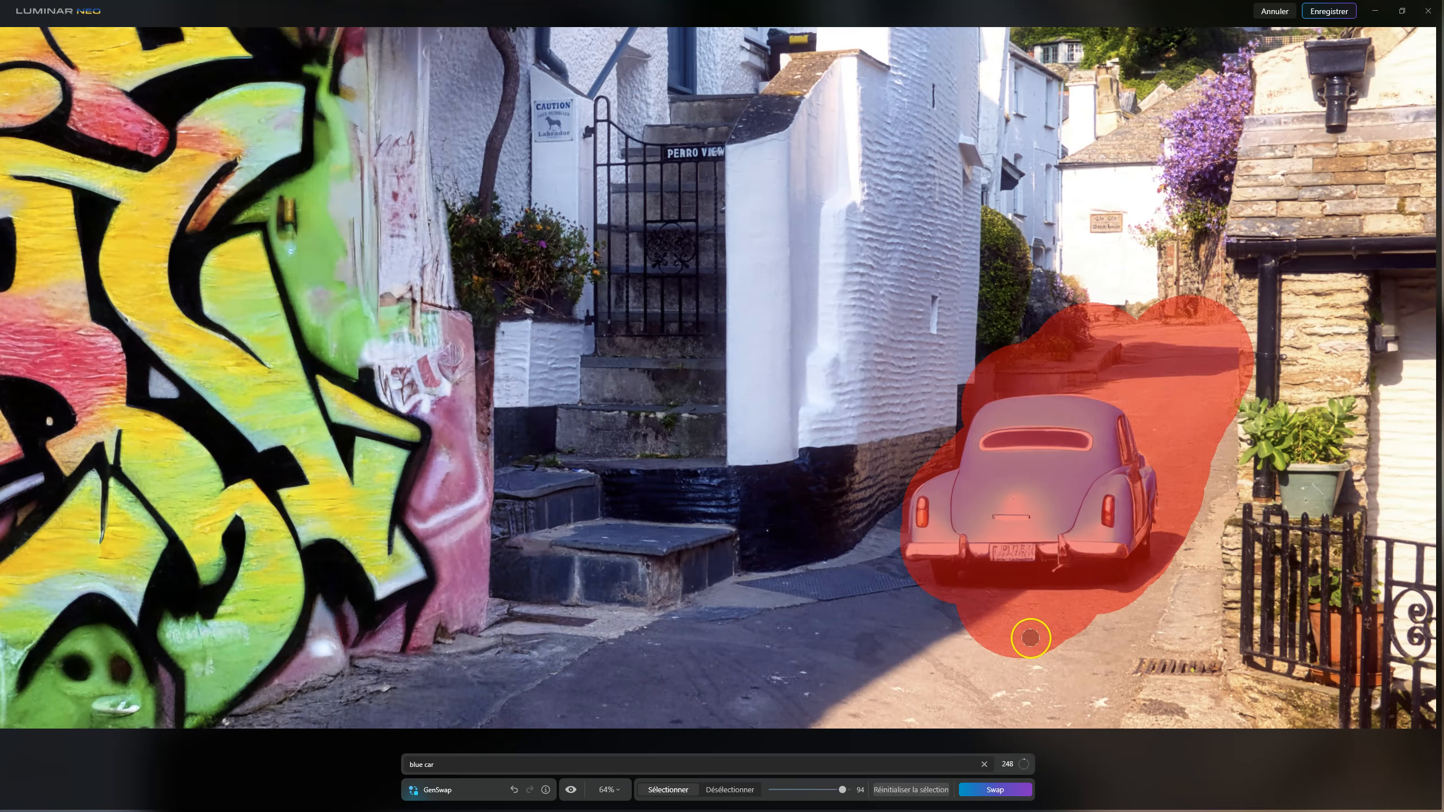
{"action": "left_click", "coordinate": [570, 790]}
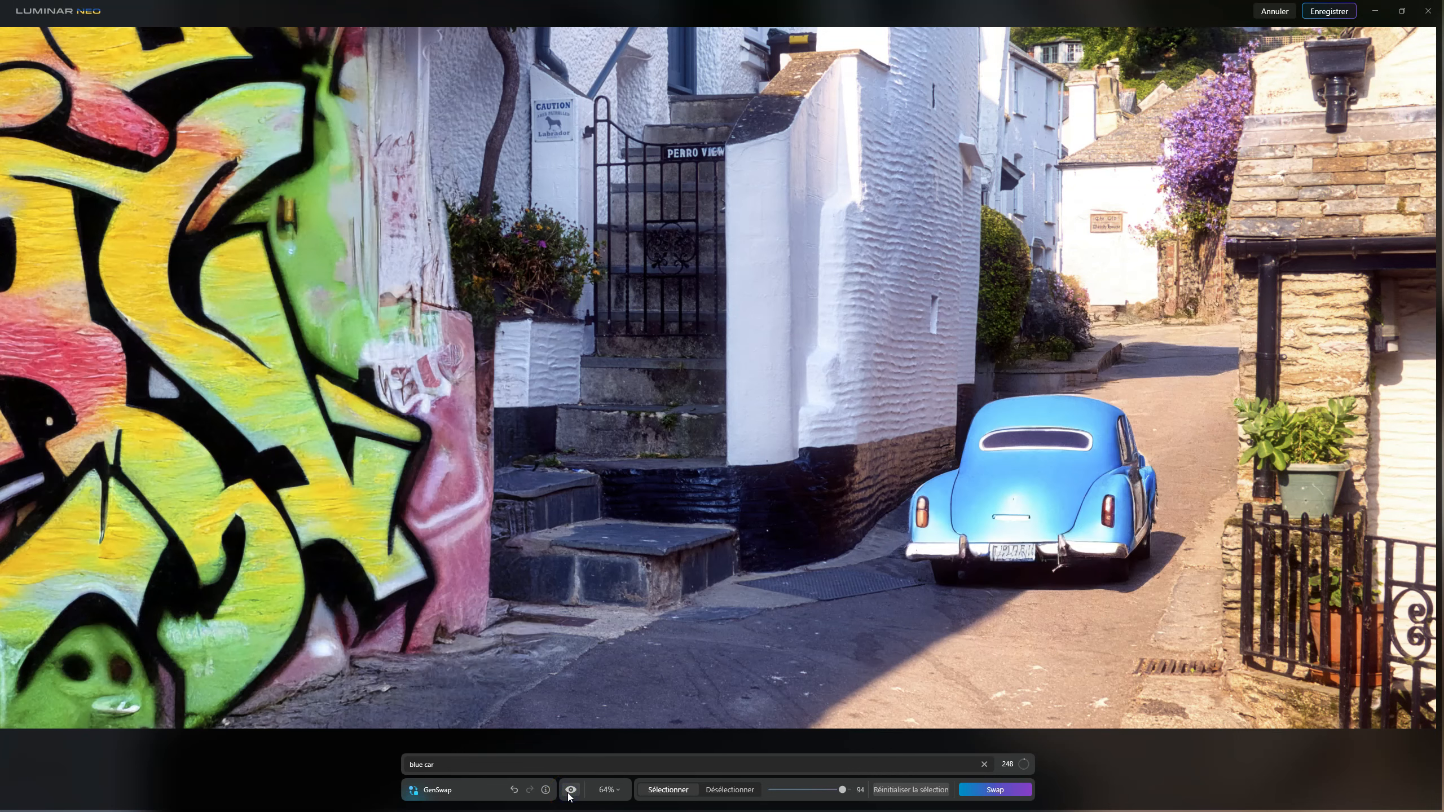
{"action": "left_click", "coordinate": [568, 795]}
{"action": "left_click", "coordinate": [569, 795]}
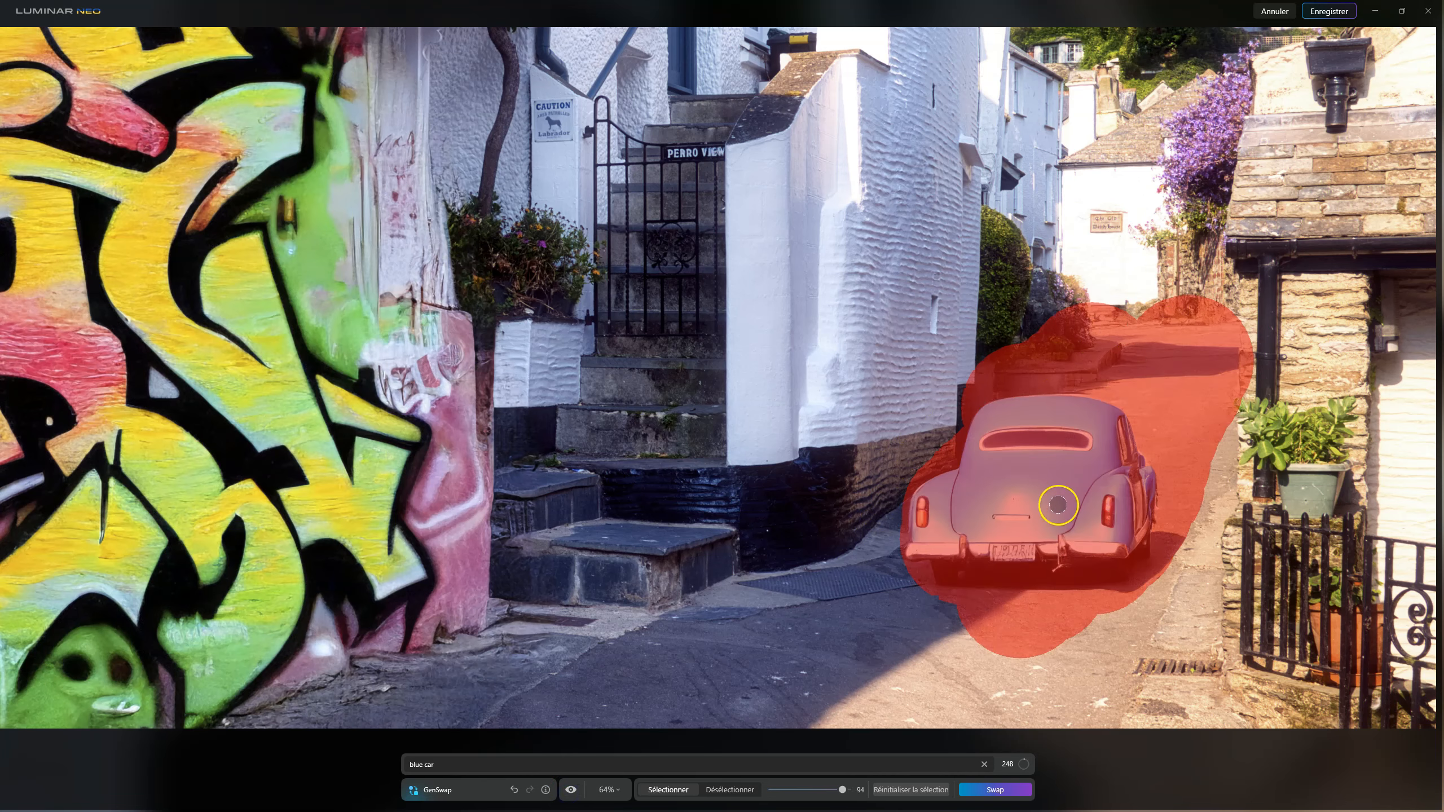
{"action": "left_click", "coordinate": [569, 794]}
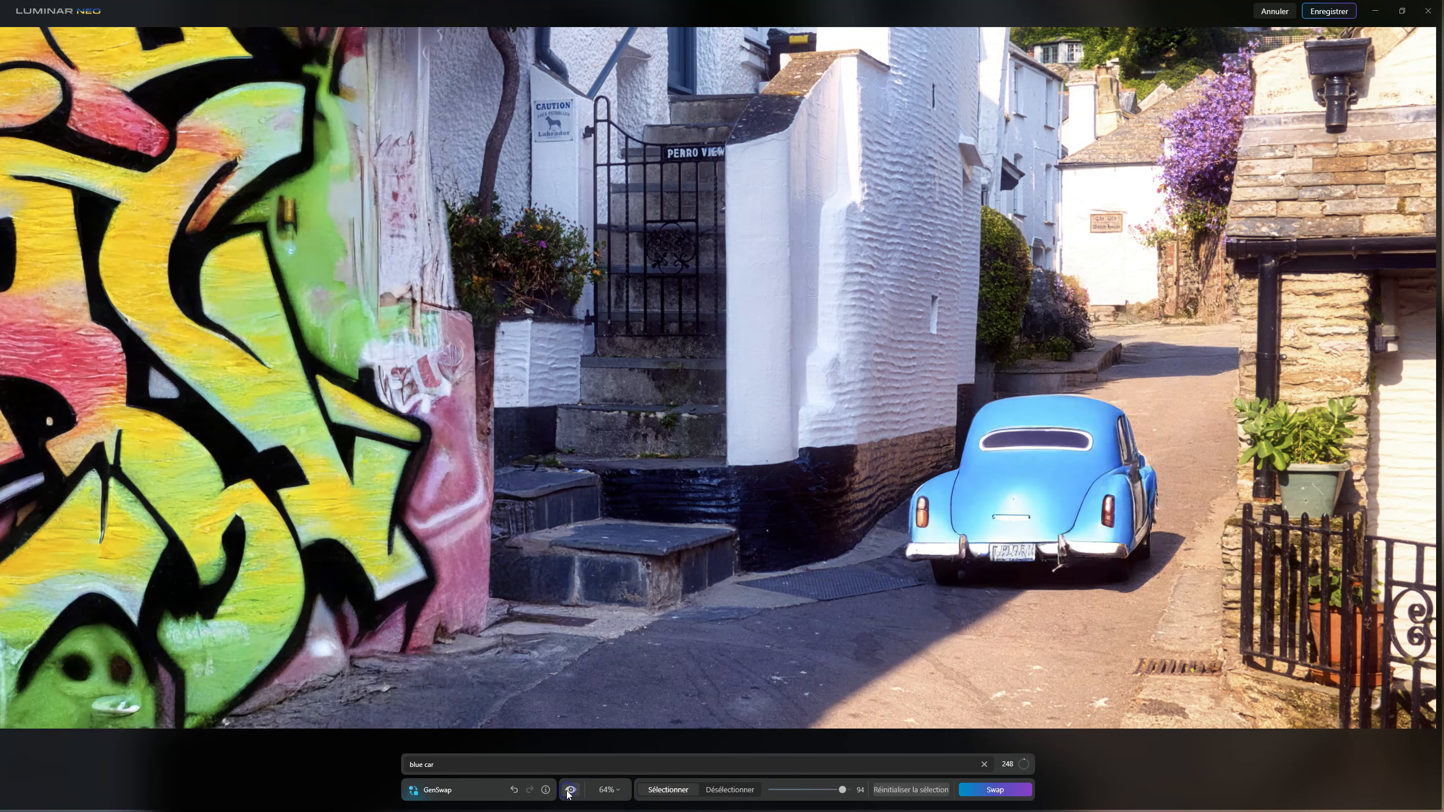
{"action": "left_click", "coordinate": [569, 794]}
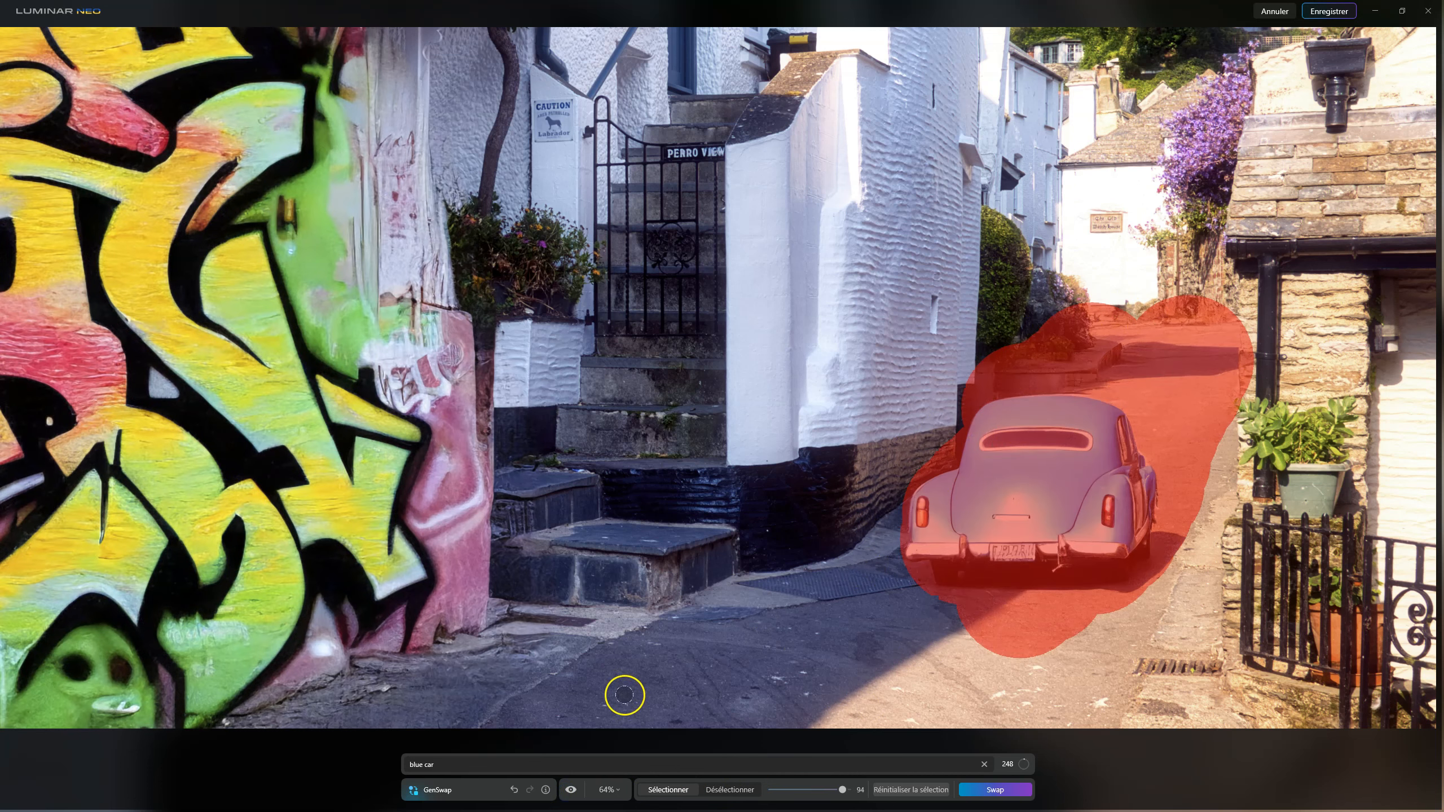
{"action": "left_click", "coordinate": [570, 792]}
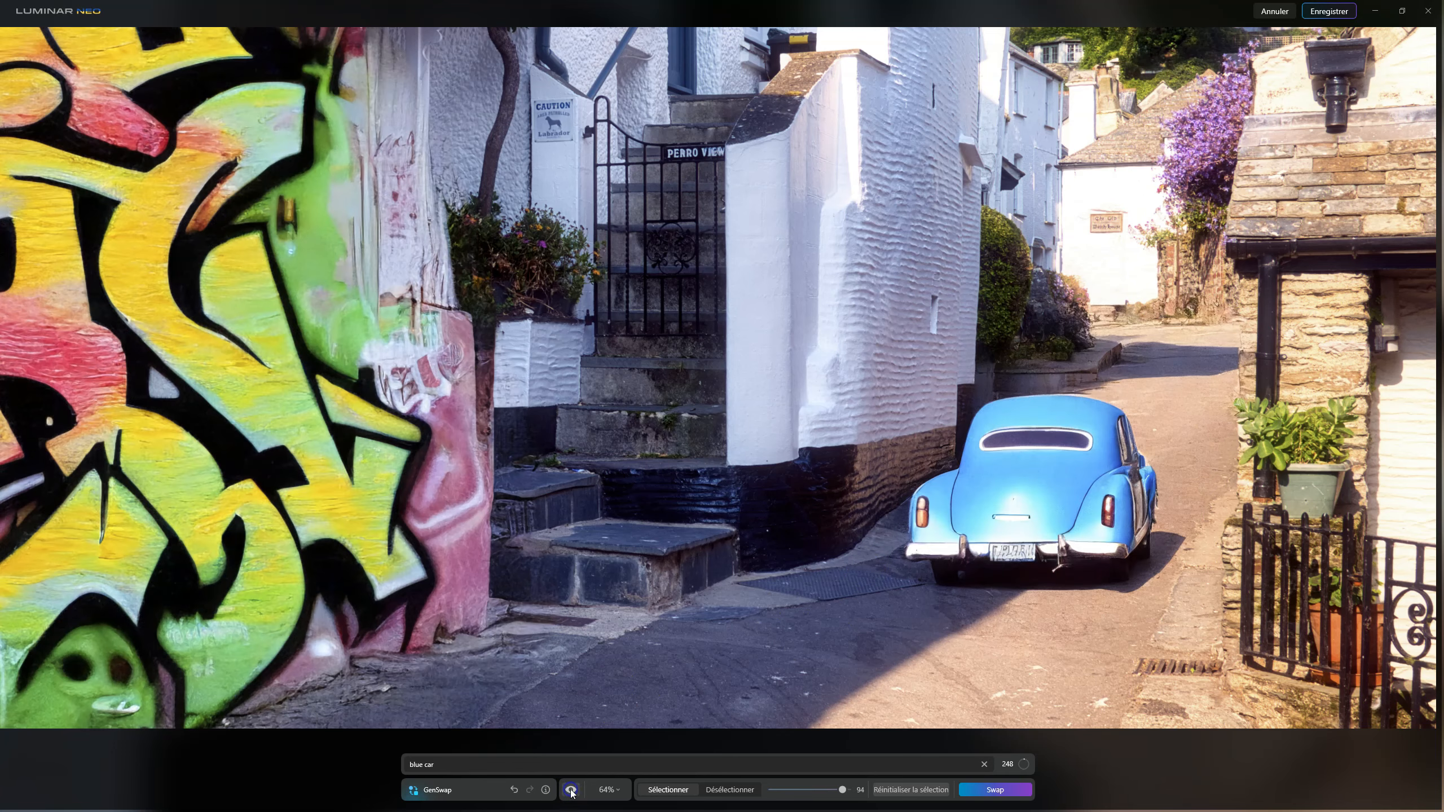
Compare the street with the graffiti wall and blue car against the original photo, up close and in a wider view.
{"action": "left_click", "coordinate": [571, 793]}
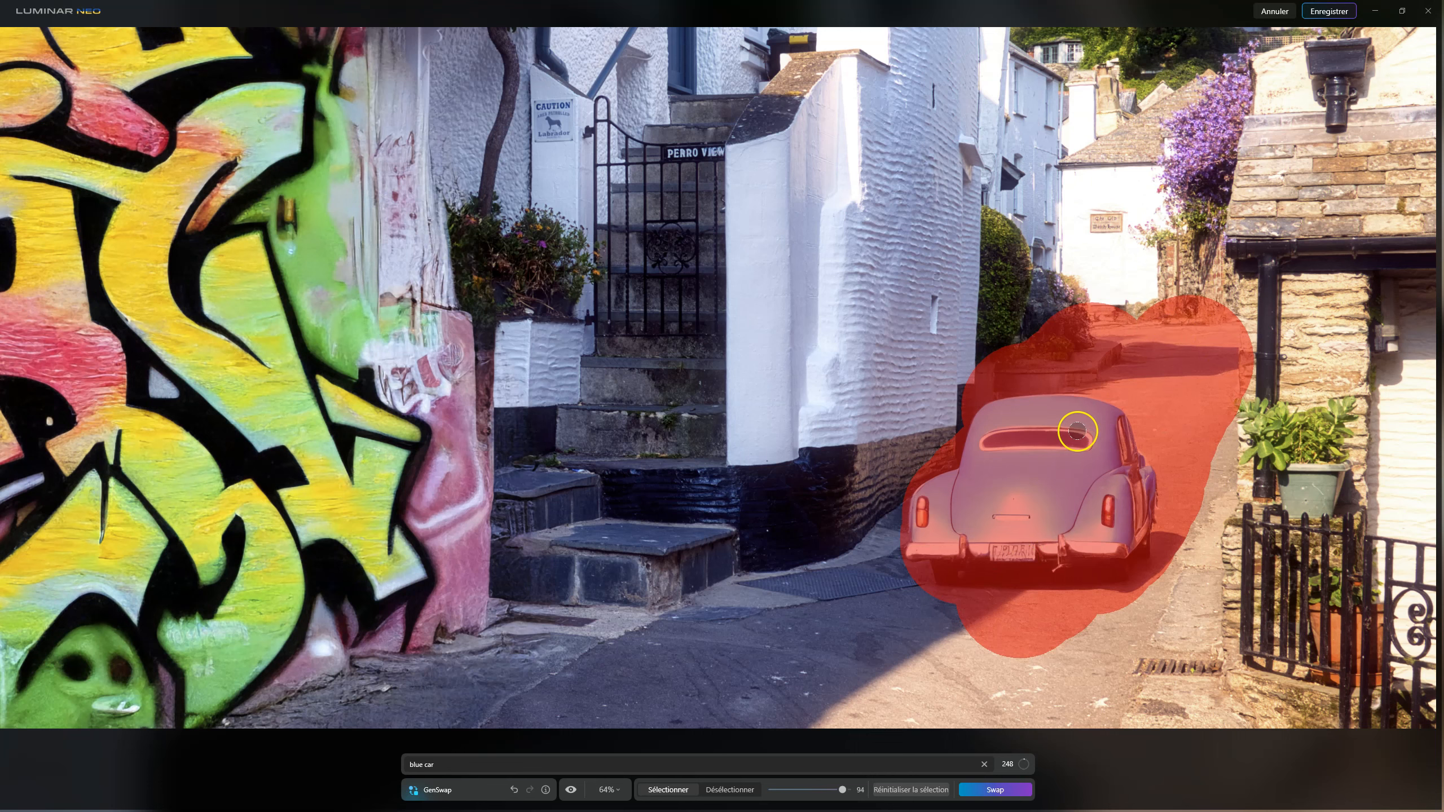
{"action": "left_click", "coordinate": [573, 791]}
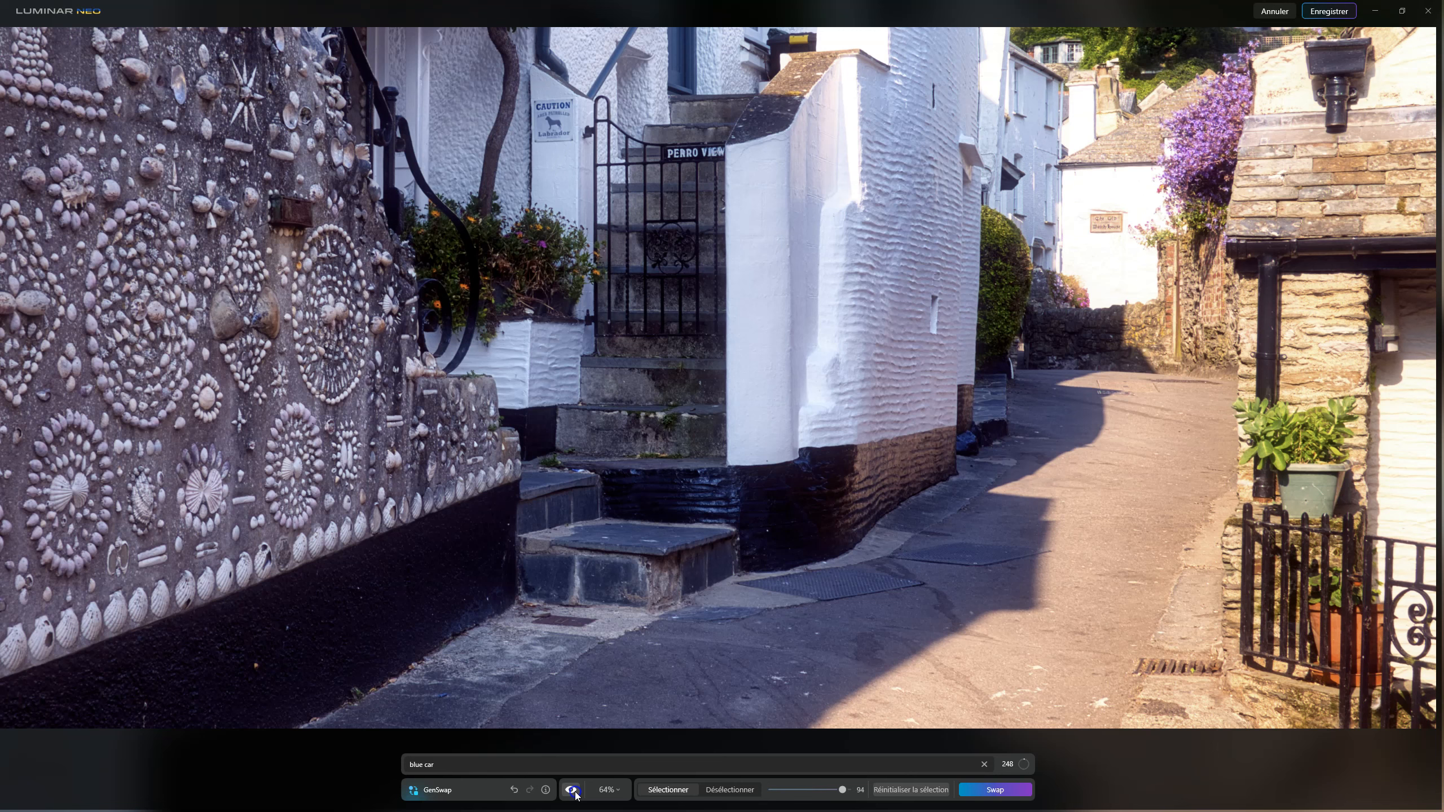
{"action": "left_click", "coordinate": [572, 790]}
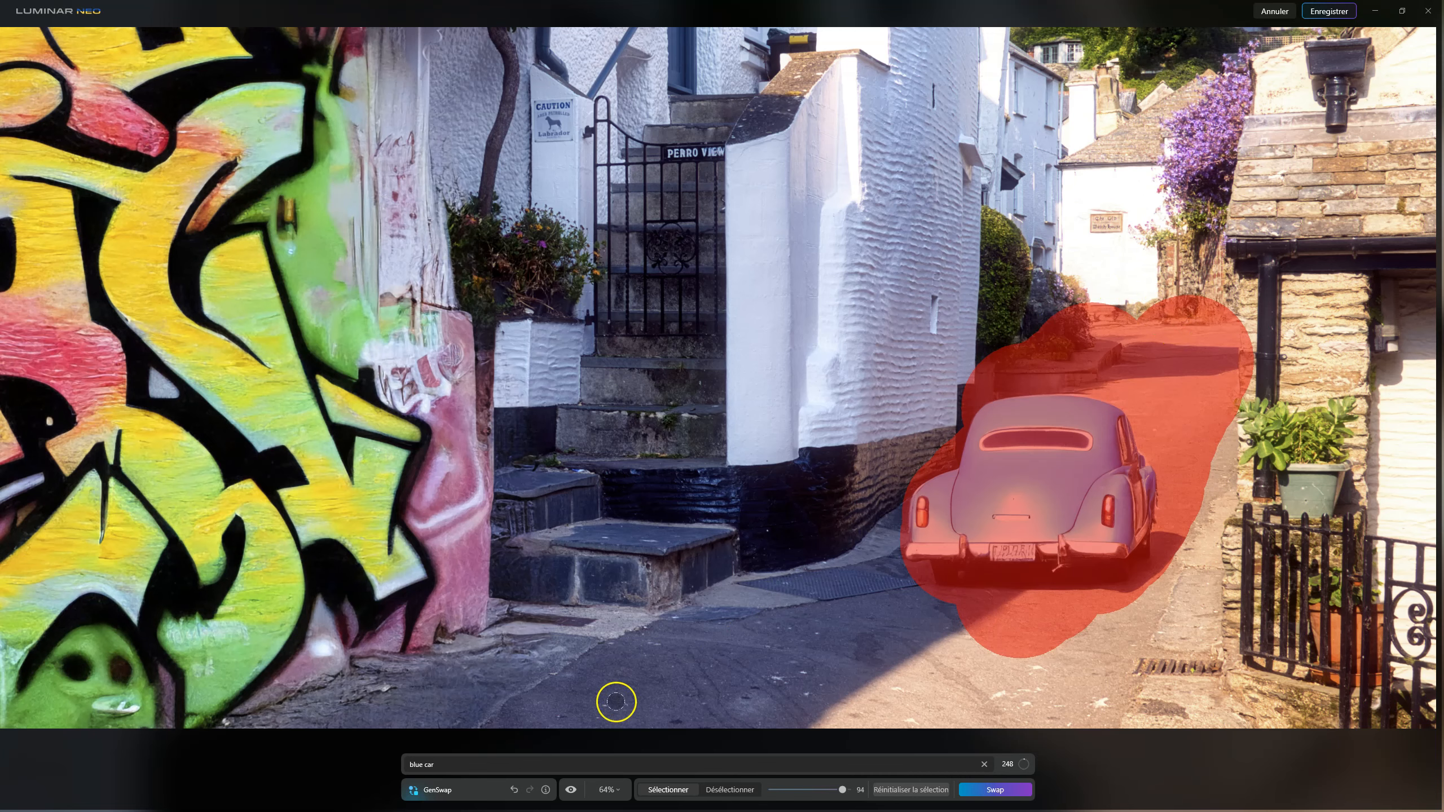
{"action": "left_click", "coordinate": [573, 790]}
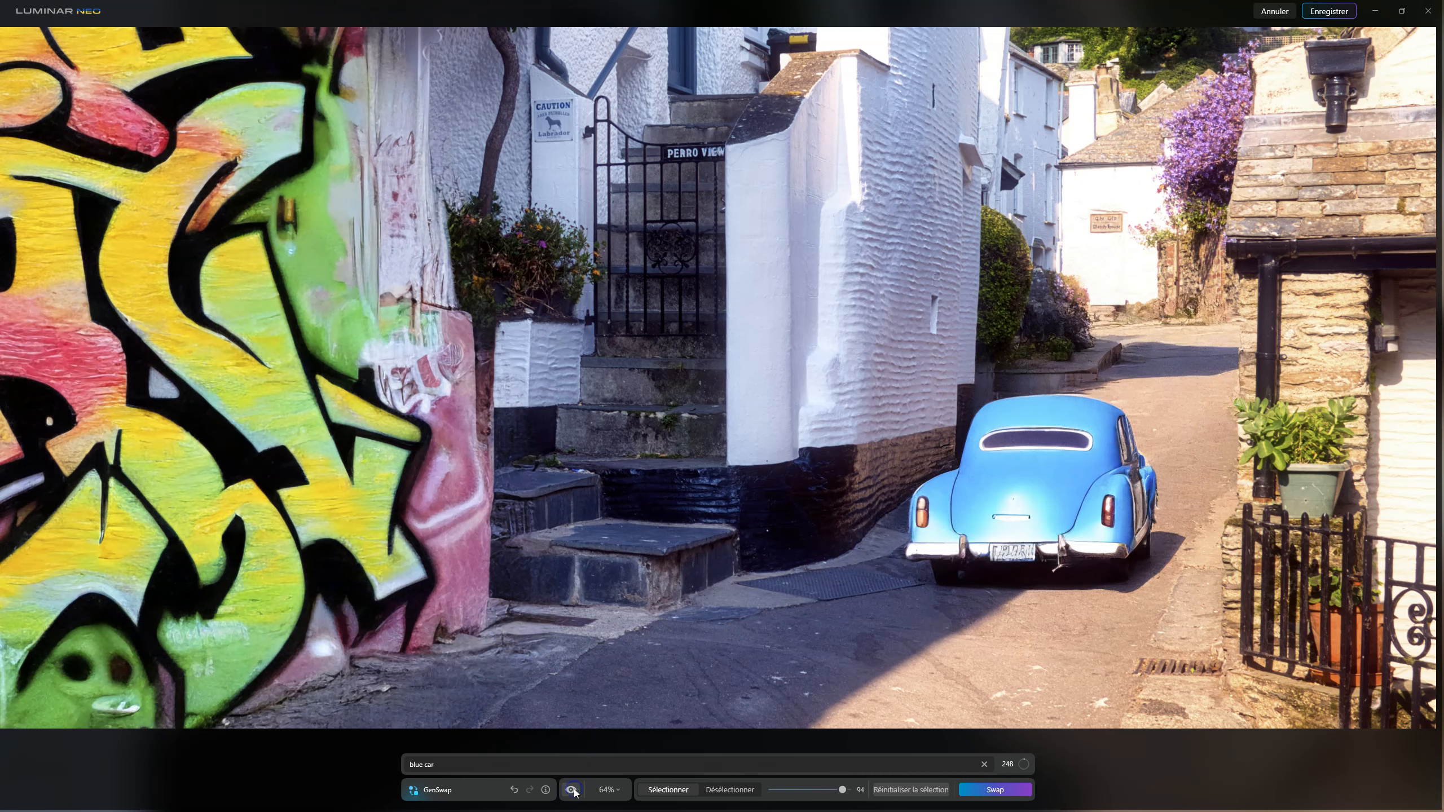
{"action": "left_click", "coordinate": [574, 791]}
{"action": "left_click", "coordinate": [573, 791]}
{"action": "left_click", "coordinate": [571, 792]}
{"action": "left_click", "coordinate": [571, 792]}
{"action": "left_click", "coordinate": [571, 791]}
{"action": "left_click", "coordinate": [572, 792]}
{"action": "left_click", "coordinate": [572, 792]}
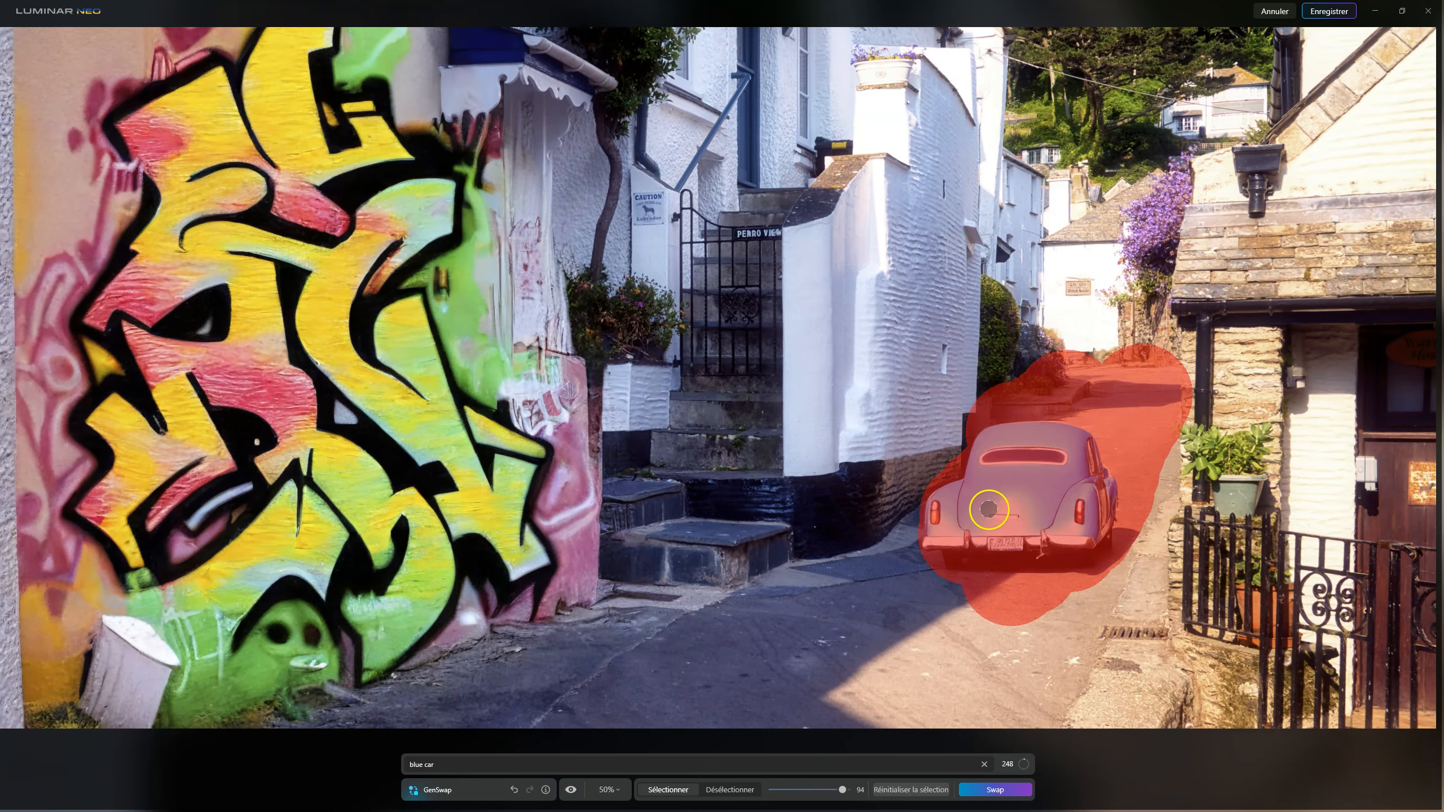
{"action": "scroll", "coordinate": [989, 509], "scroll_direction": "down", "scroll_amount": 1}
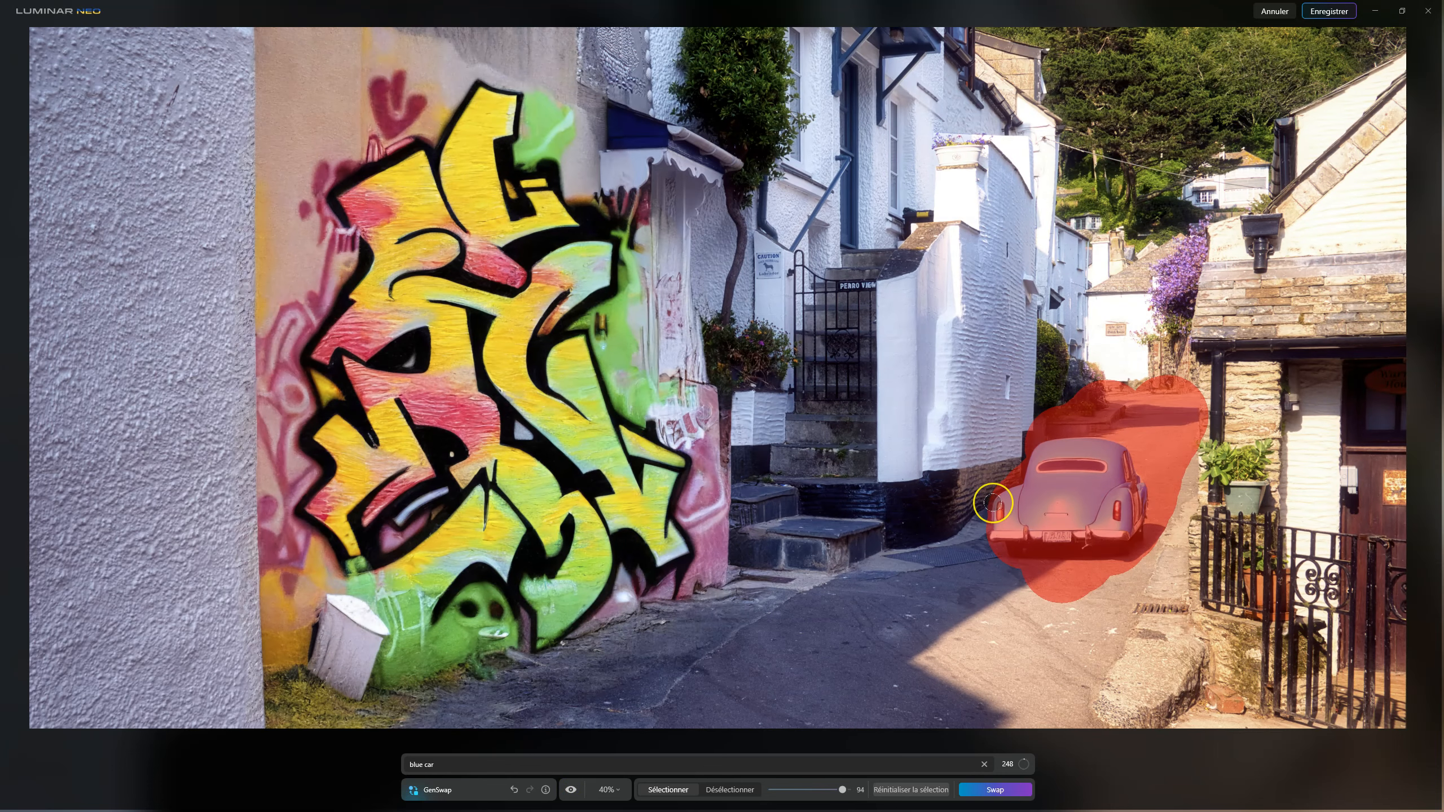
{"action": "scroll", "coordinate": [993, 502], "scroll_direction": "down", "scroll_amount": 1}
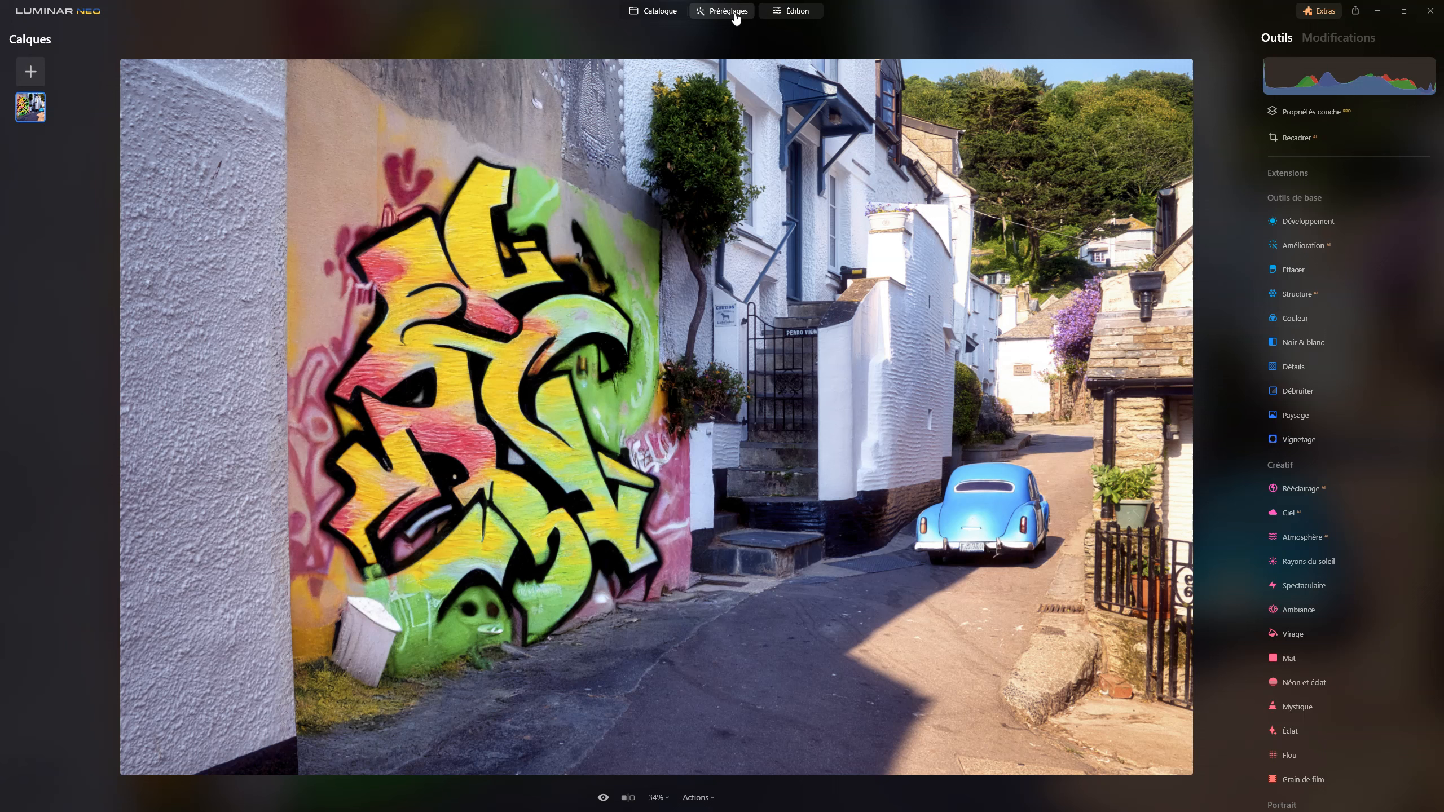
Reopen the swapped photo in GenSwap and mask the blue car plus the road in front of it with a size 100 brush.
{"action": "left_click", "coordinate": [652, 15]}
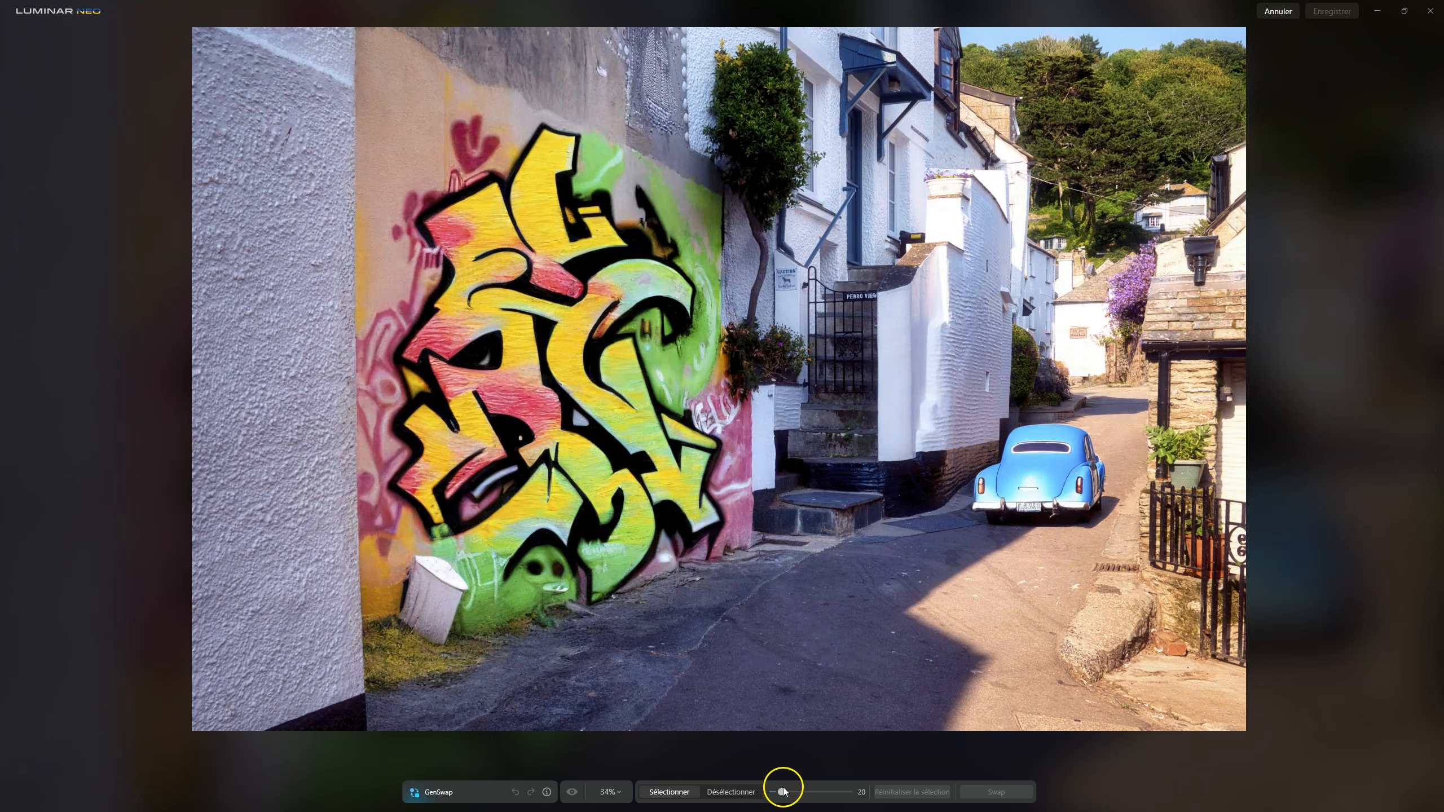
{"action": "left_click_drag", "start_coordinate": [781, 791], "coordinate": [875, 793]}
{"action": "mouse_move", "coordinate": [1049, 444]}
{"action": "left_mouse_down"}
{"action": "mouse_move", "coordinate": [1012, 499]}
{"action": "mouse_move", "coordinate": [1026, 453]}
{"action": "mouse_move", "coordinate": [954, 542]}
{"action": "mouse_move", "coordinate": [949, 579]}
{"action": "mouse_move", "coordinate": [987, 591]}
{"action": "mouse_move", "coordinate": [1046, 535]}
{"action": "mouse_move", "coordinate": [1000, 541]}
{"action": "mouse_move", "coordinate": [999, 571]}
{"action": "mouse_move", "coordinate": [1013, 574]}
{"action": "mouse_move", "coordinate": [1069, 547]}
{"action": "mouse_move", "coordinate": [1095, 447]}
{"action": "mouse_move", "coordinate": [1069, 444]}
{"action": "mouse_move", "coordinate": [1057, 509]}
{"action": "mouse_move", "coordinate": [1067, 472]}
{"action": "left_mouse_up"}
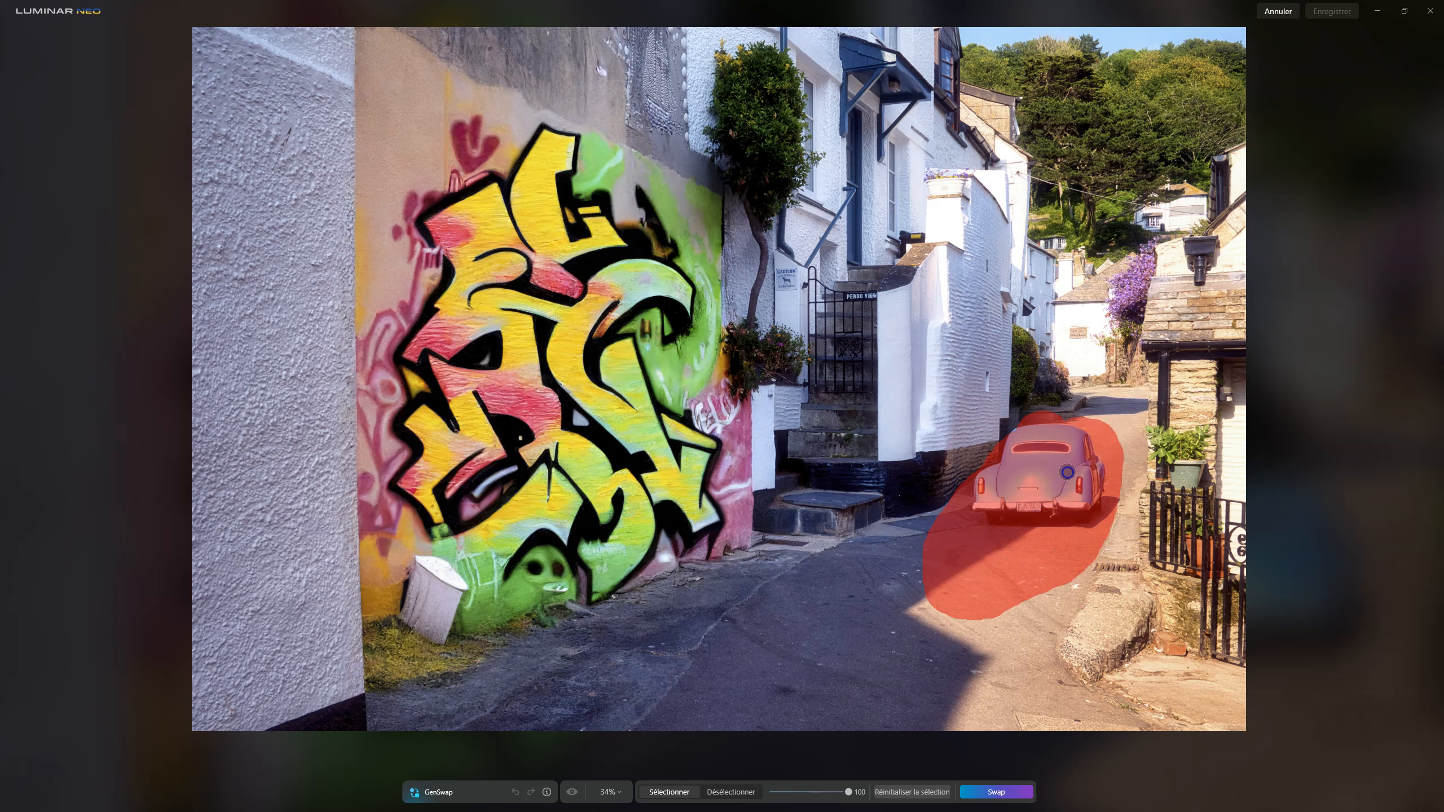
{"action": "mouse_move", "coordinate": [986, 500]}
{"action": "left_mouse_down"}
{"action": "mouse_move", "coordinate": [929, 605]}
{"action": "mouse_move", "coordinate": [997, 589]}
{"action": "mouse_move", "coordinate": [1052, 542]}
{"action": "mouse_move", "coordinate": [1019, 591]}
{"action": "left_mouse_up"}
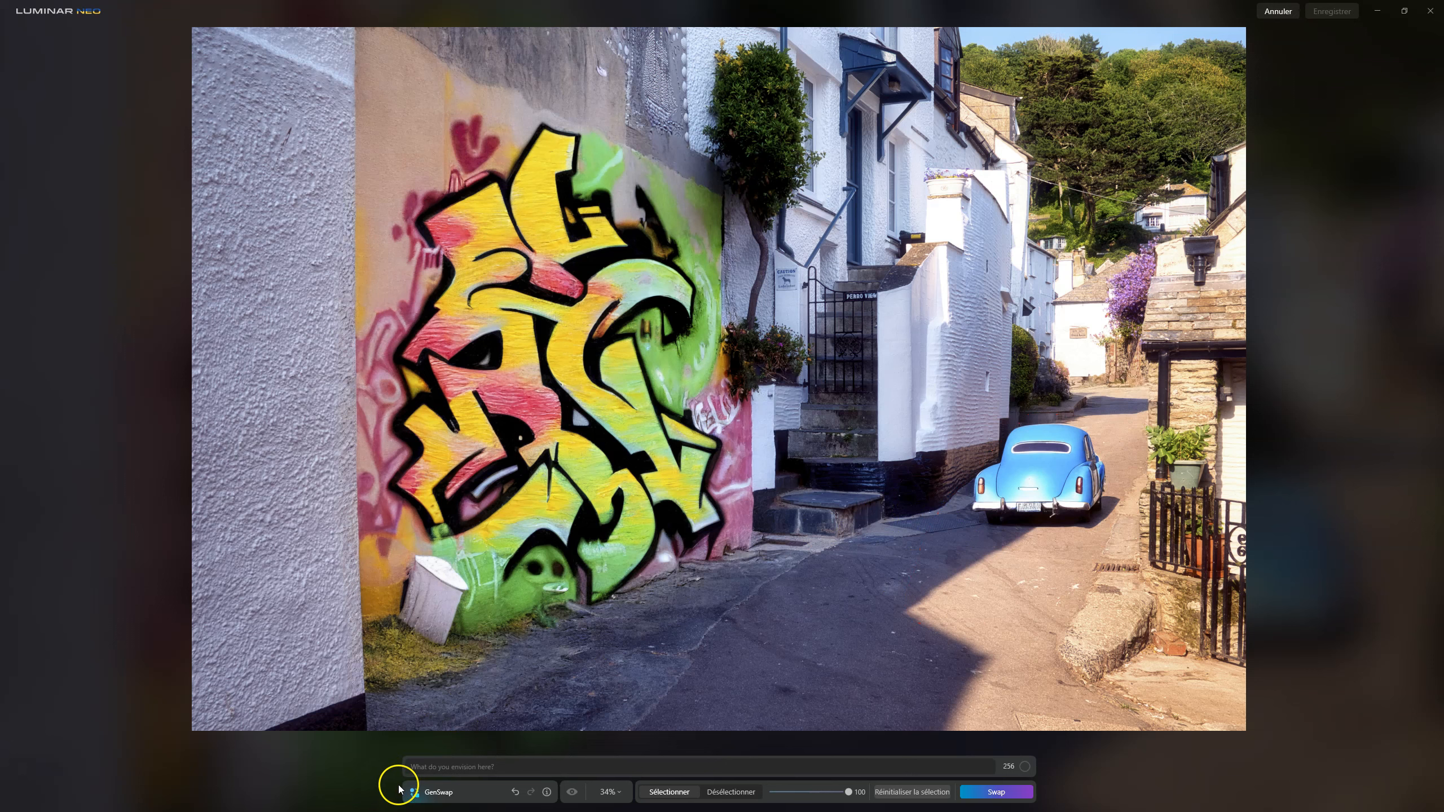
Generate a "shadows blue car" swap in the masked area.
{"action": "left_click", "coordinate": [473, 767]}
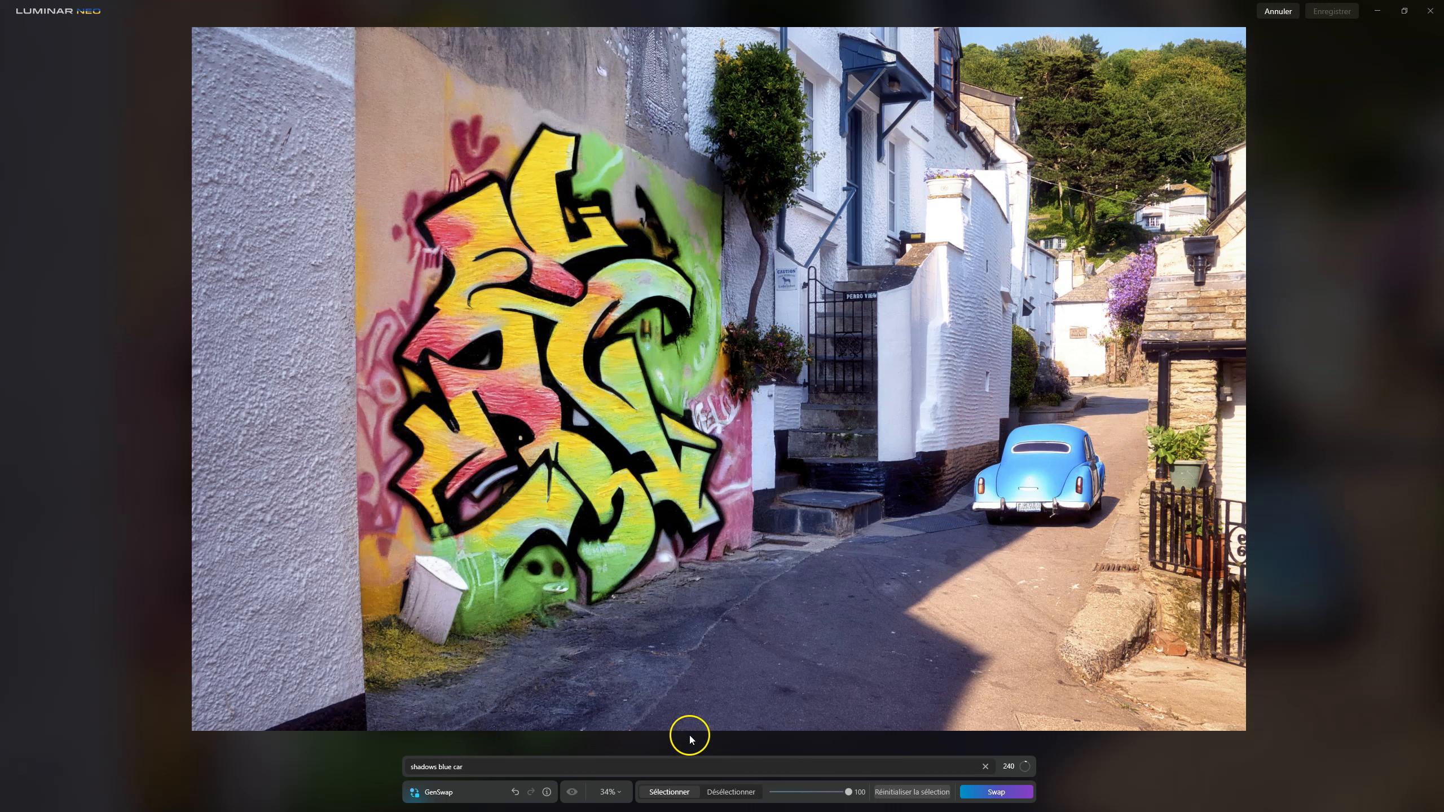
{"action": "mouse_move", "coordinate": [725, 725]}
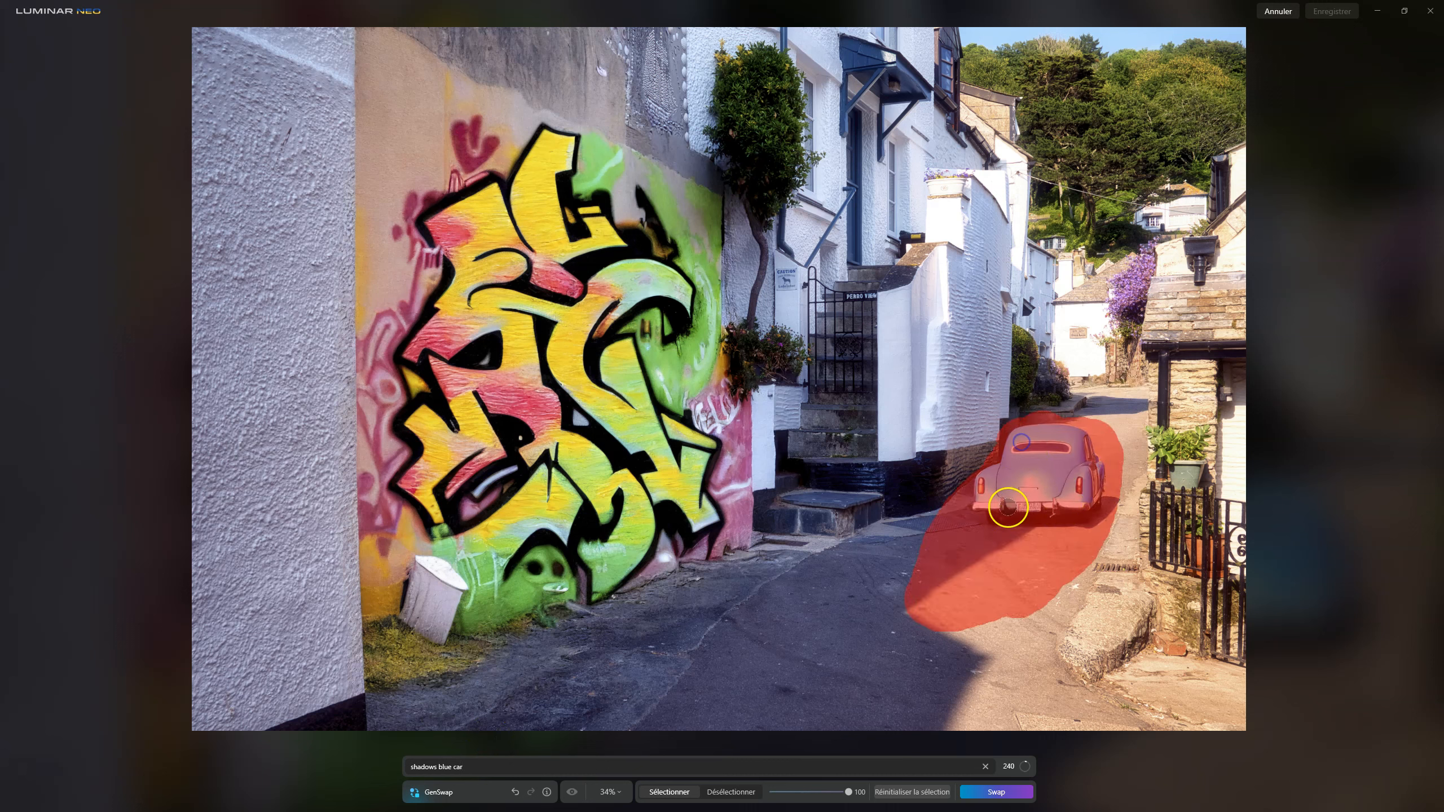
{"action": "left_click", "coordinate": [1002, 793]}
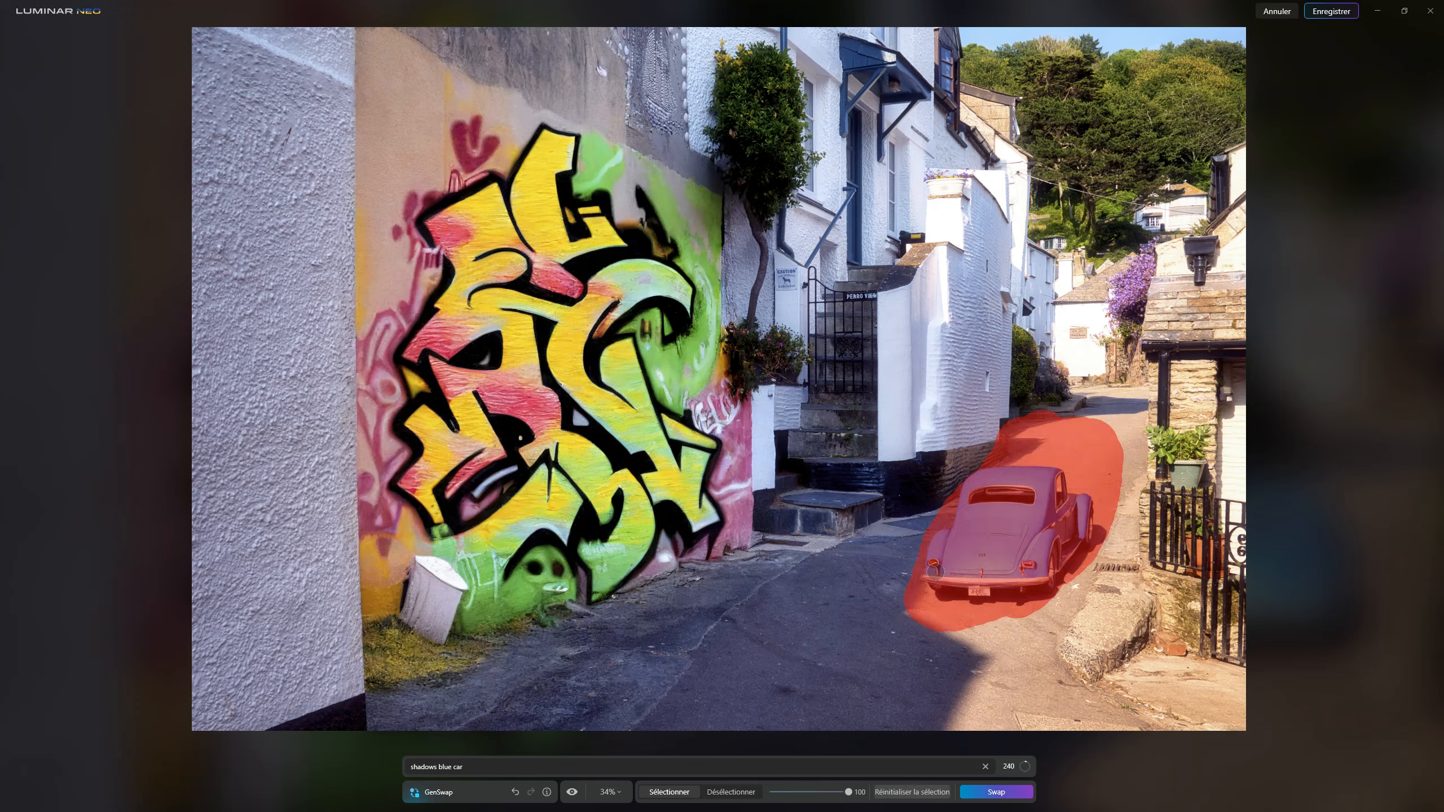
Compare the newly generated car with the previous blue car under the selection mask.
{"action": "left_click", "coordinate": [572, 792]}
{"action": "left_click", "coordinate": [572, 793]}
{"action": "left_click", "coordinate": [572, 792]}
{"action": "left_click", "coordinate": [586, 796]}
{"action": "left_click", "coordinate": [574, 795]}
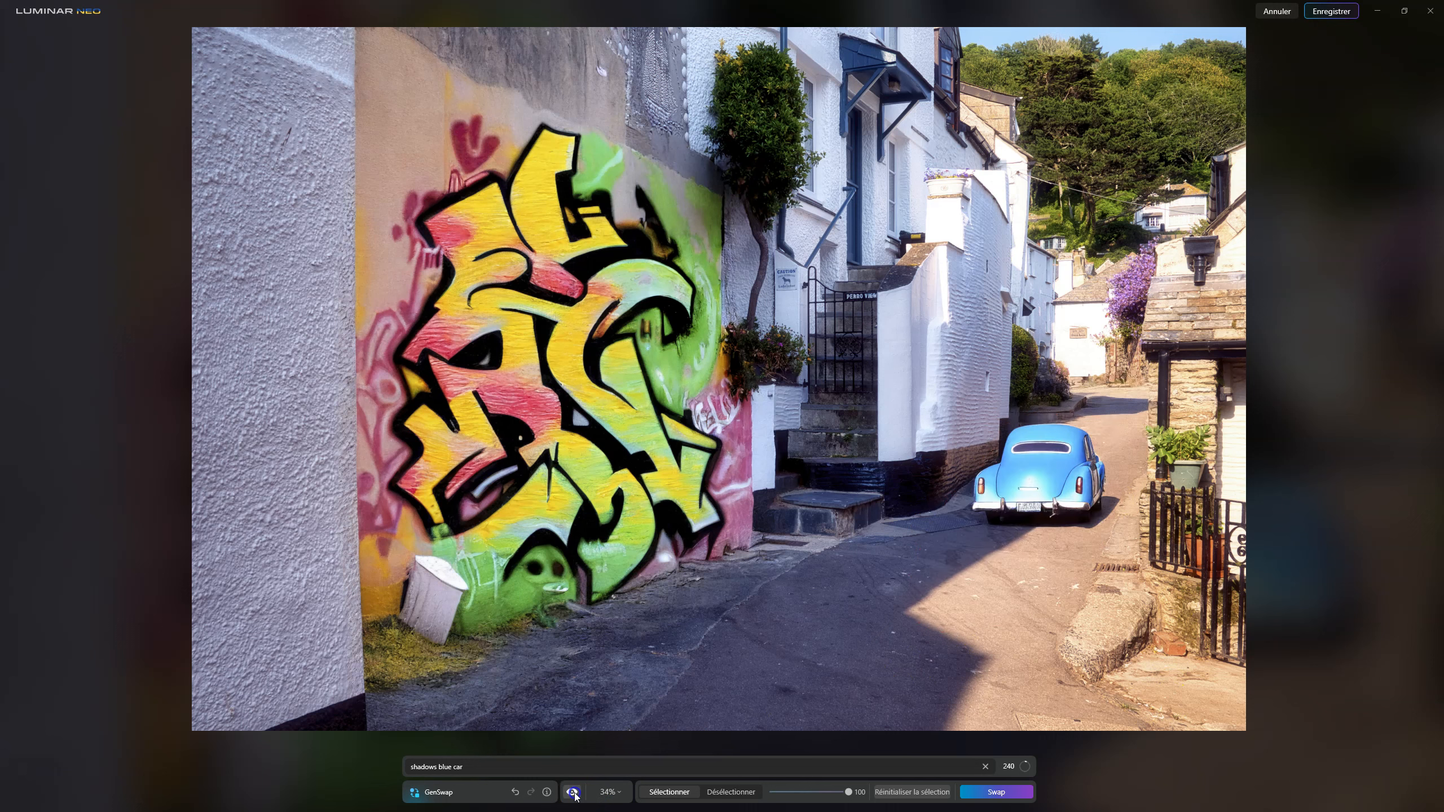
{"action": "left_click", "coordinate": [570, 792]}
{"action": "left_click", "coordinate": [570, 792]}
{"action": "left_click", "coordinate": [572, 791]}
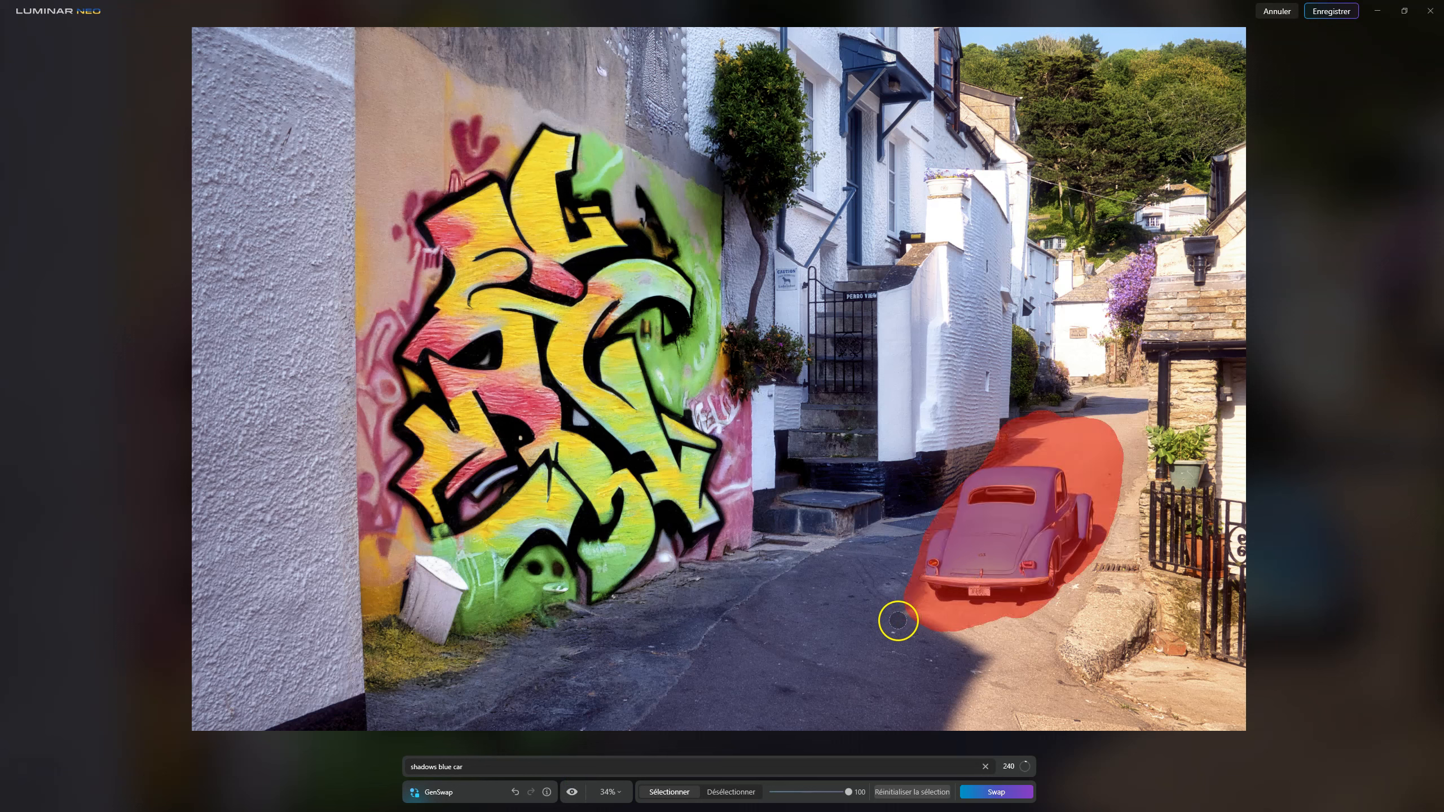
Reset the selection over the car and compare the unmasked swap with the previous version.
{"action": "left_click", "coordinate": [909, 791]}
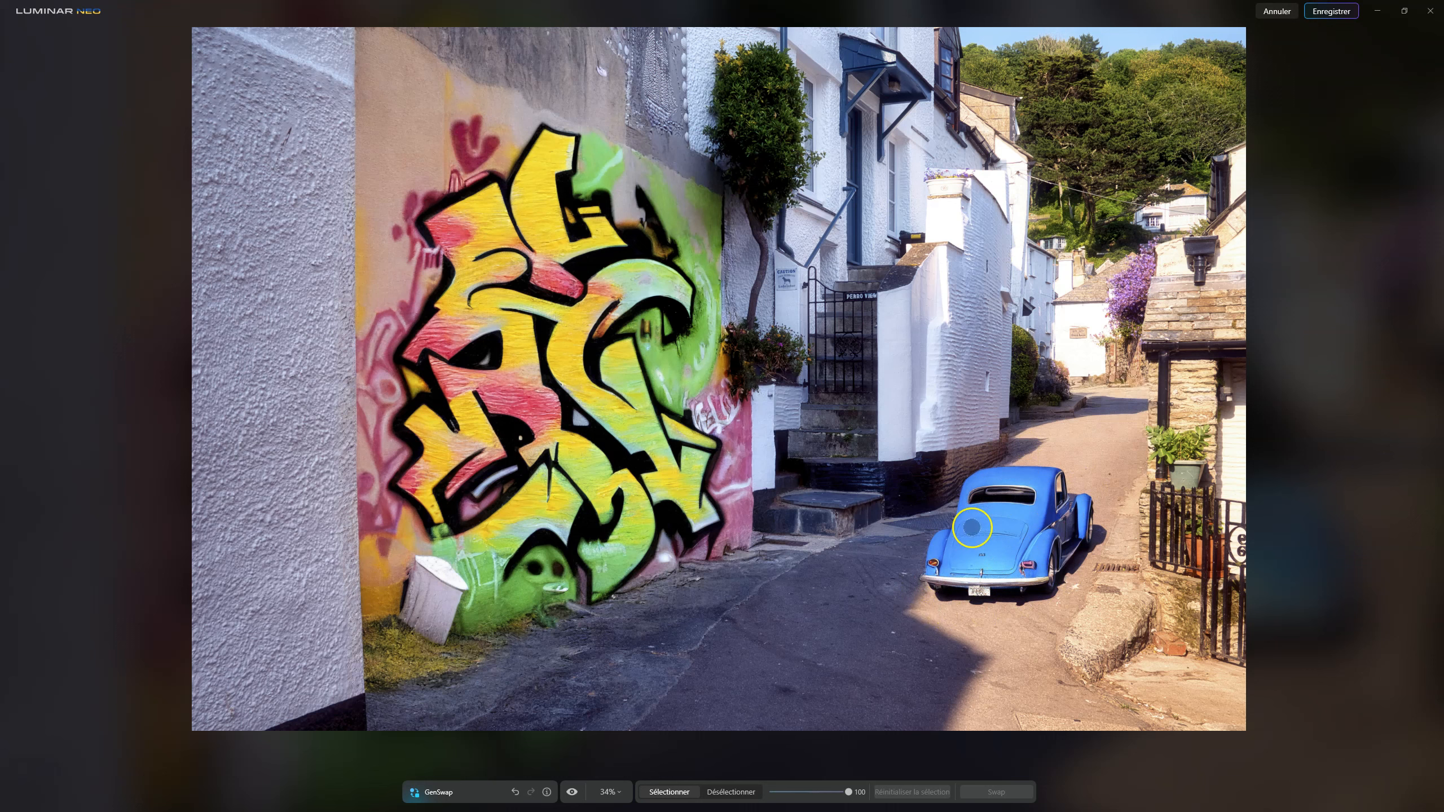
{"action": "left_click", "coordinate": [572, 792]}
{"action": "left_click", "coordinate": [572, 792]}
{"action": "left_click", "coordinate": [572, 791]}
{"action": "left_click", "coordinate": [572, 792]}
{"action": "left_click", "coordinate": [572, 791]}
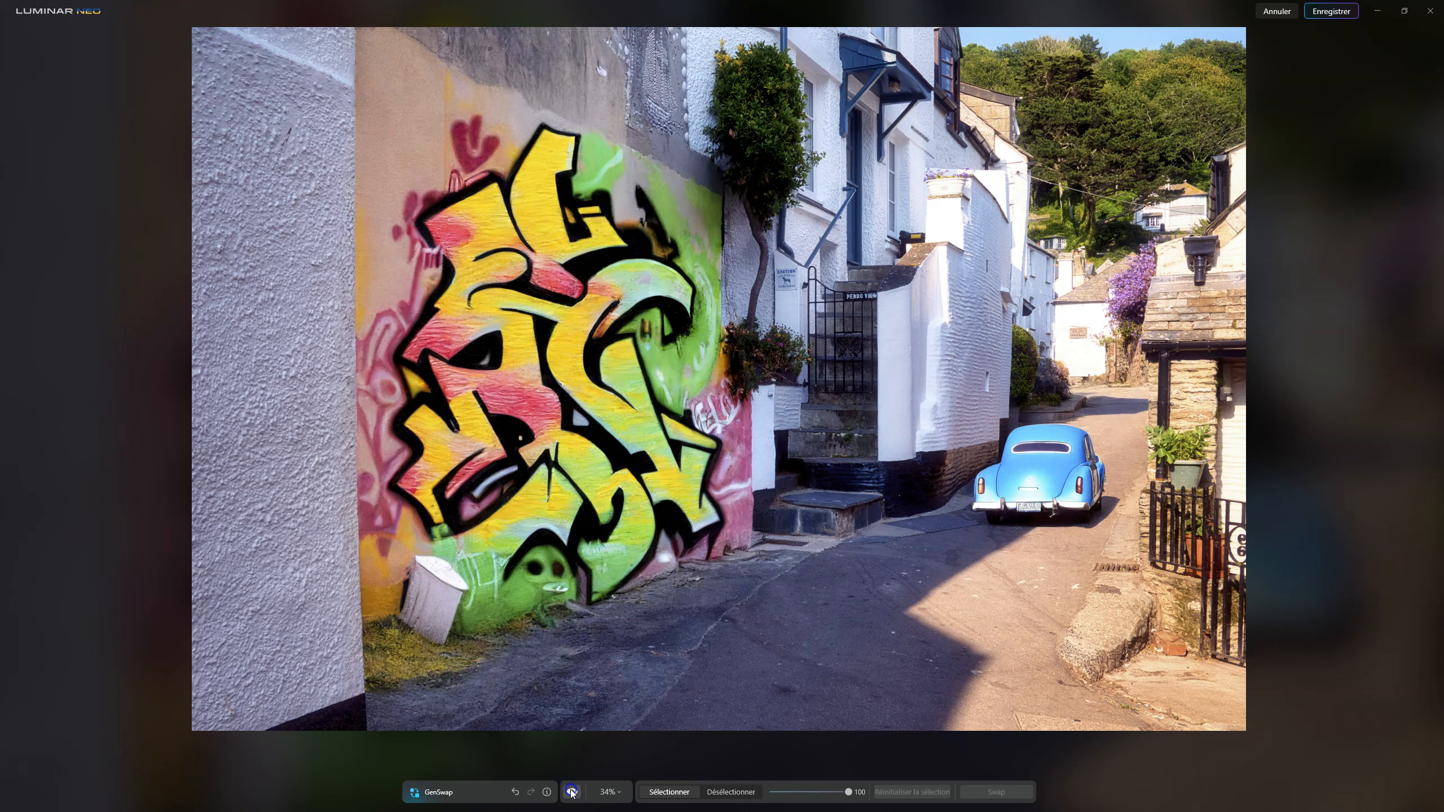
{"action": "left_click", "coordinate": [572, 792]}
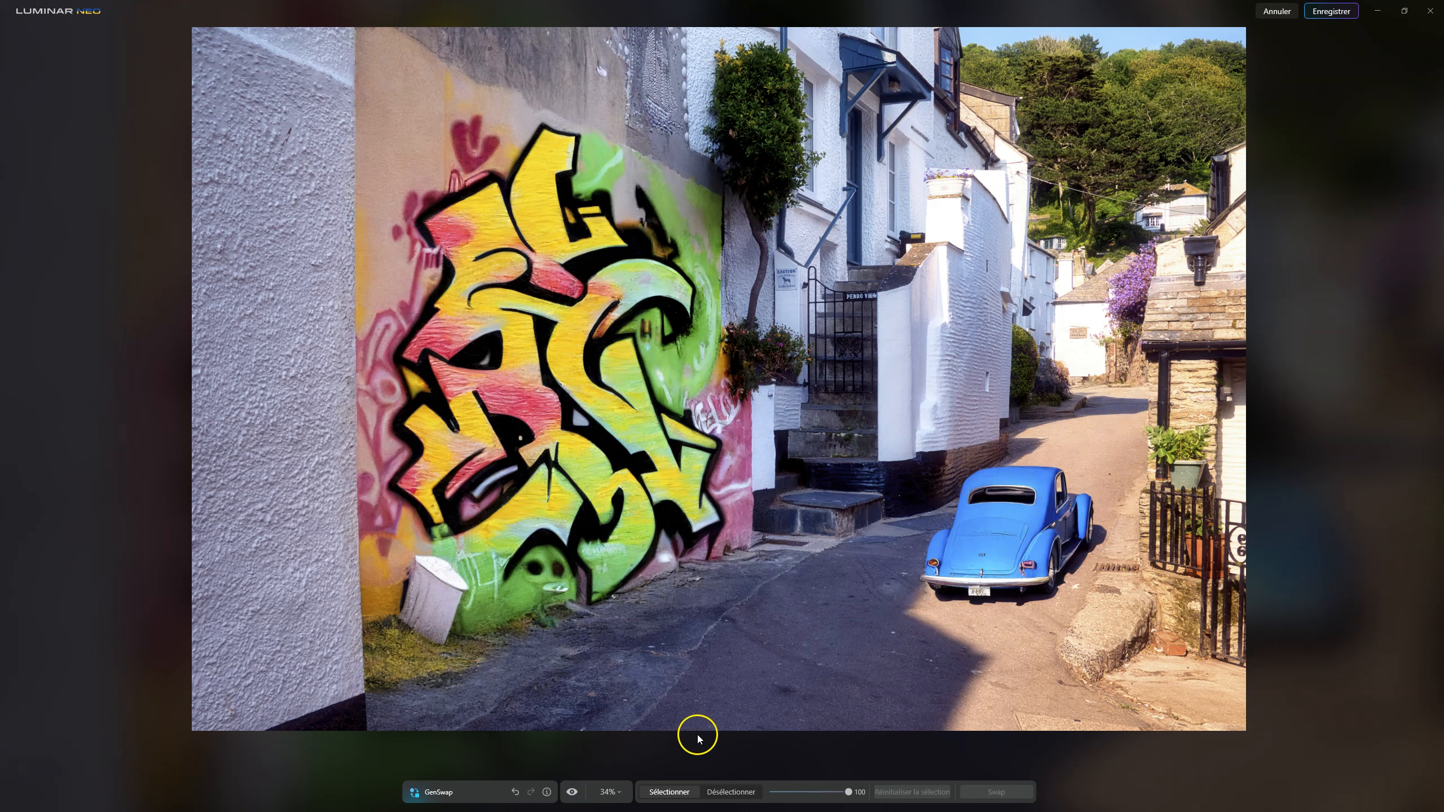
Examine the new blue car's bodywork, bumper and shadow up close, and how it sits in the street.
{"action": "scroll", "coordinate": [1091, 535], "scroll_direction": "up", "scroll_amount": 3}
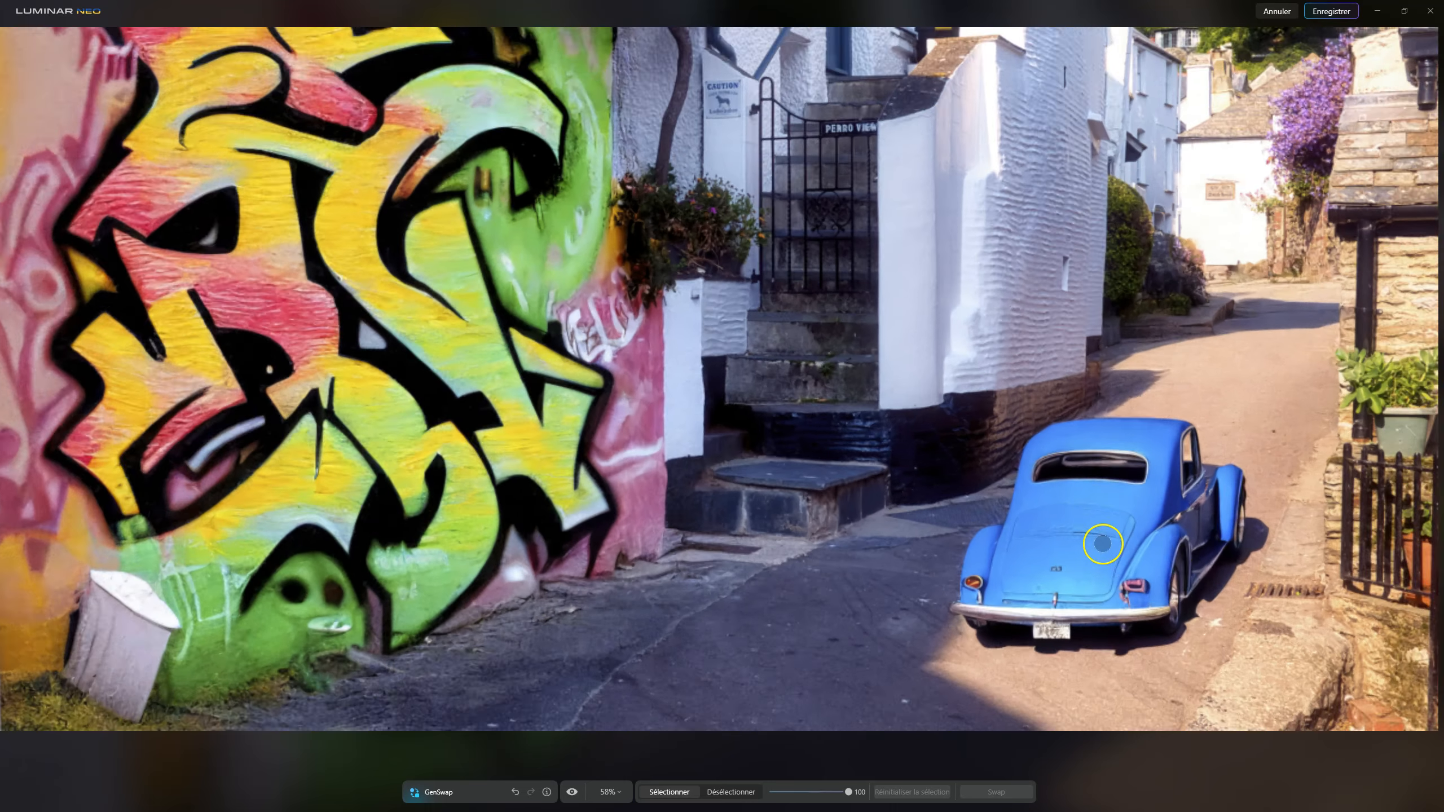
{"action": "scroll", "coordinate": [1102, 543], "scroll_direction": "up", "scroll_amount": 3}
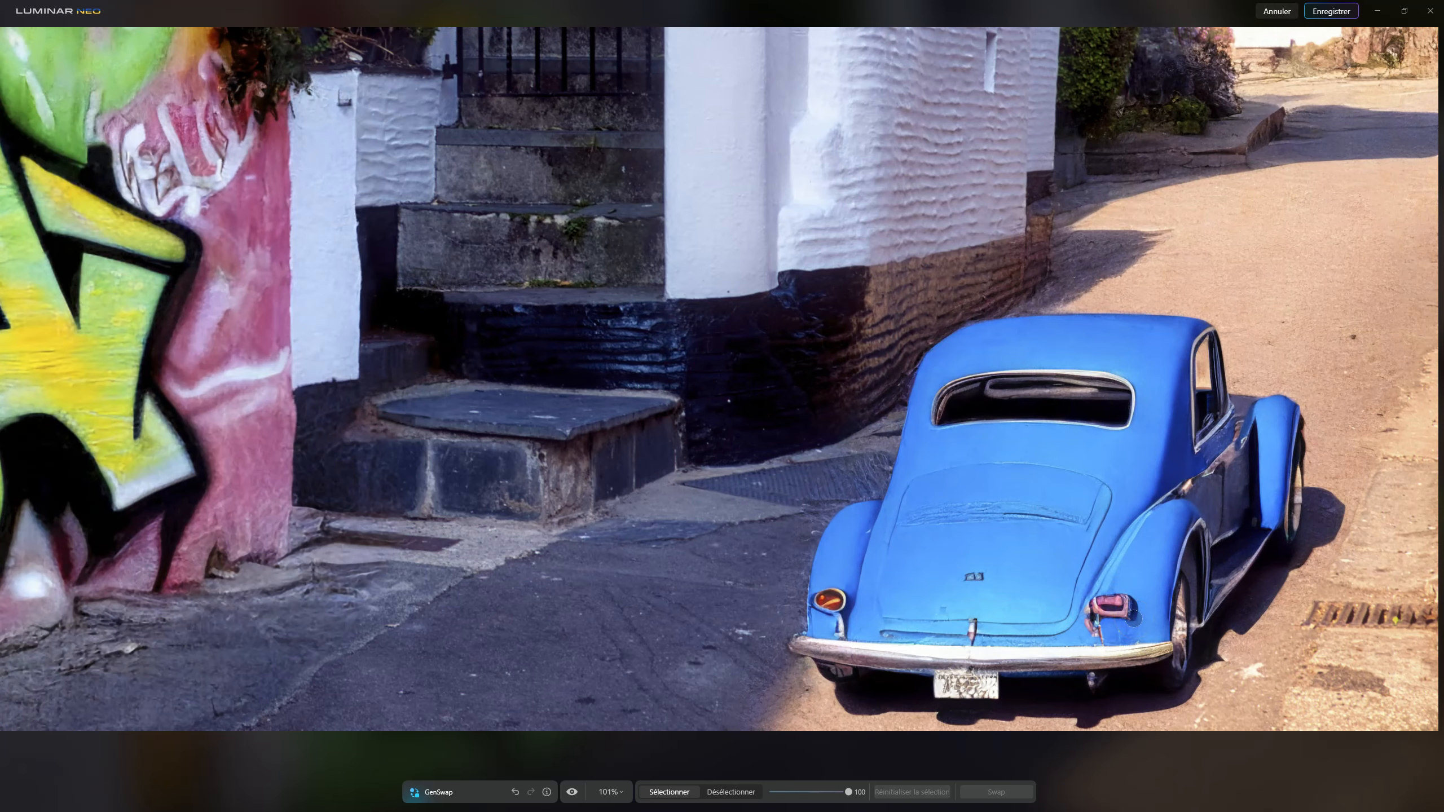
{"action": "scroll", "coordinate": [960, 616], "scroll_direction": "down", "scroll_amount": 4}
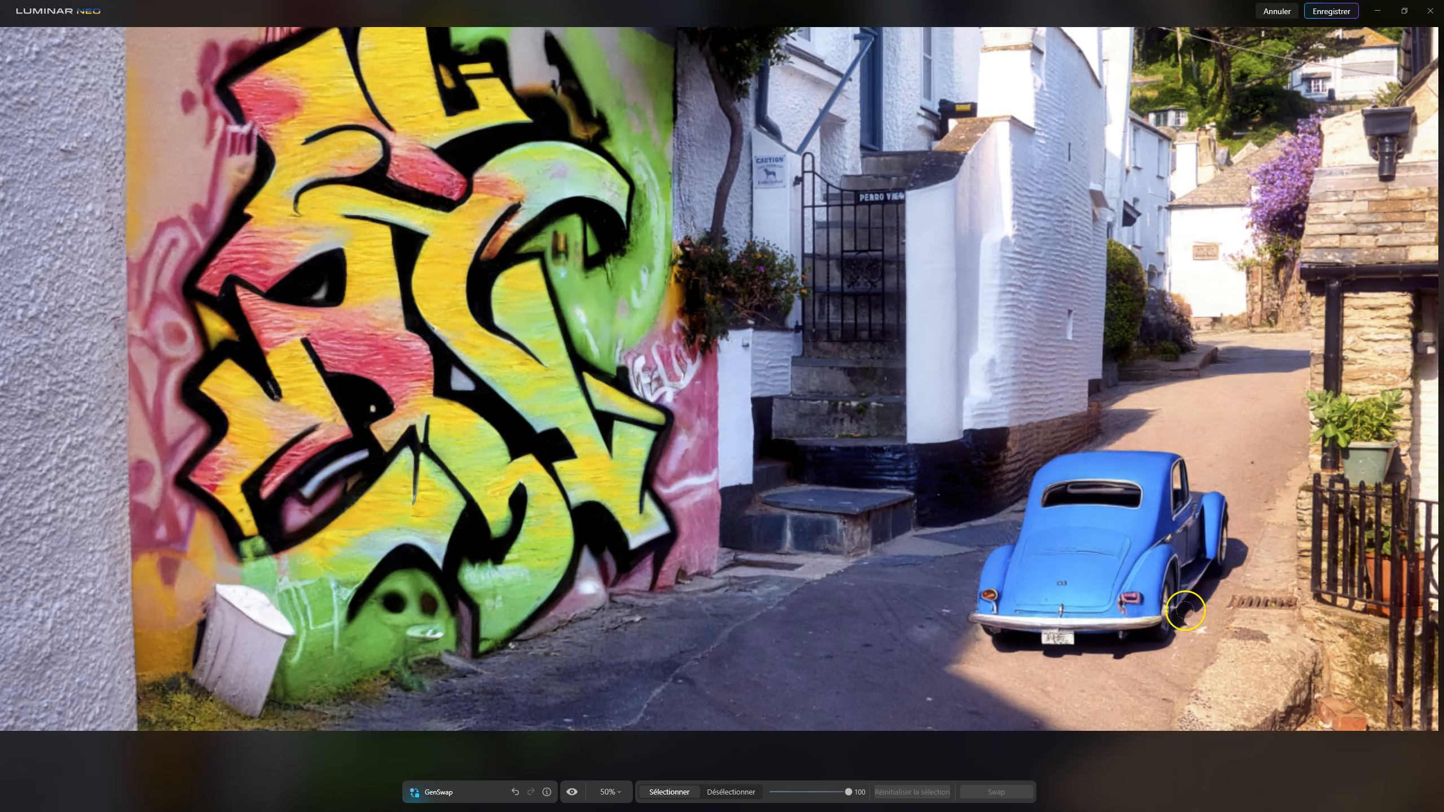
{"action": "scroll", "coordinate": [1163, 542], "scroll_direction": "up", "scroll_amount": 3}
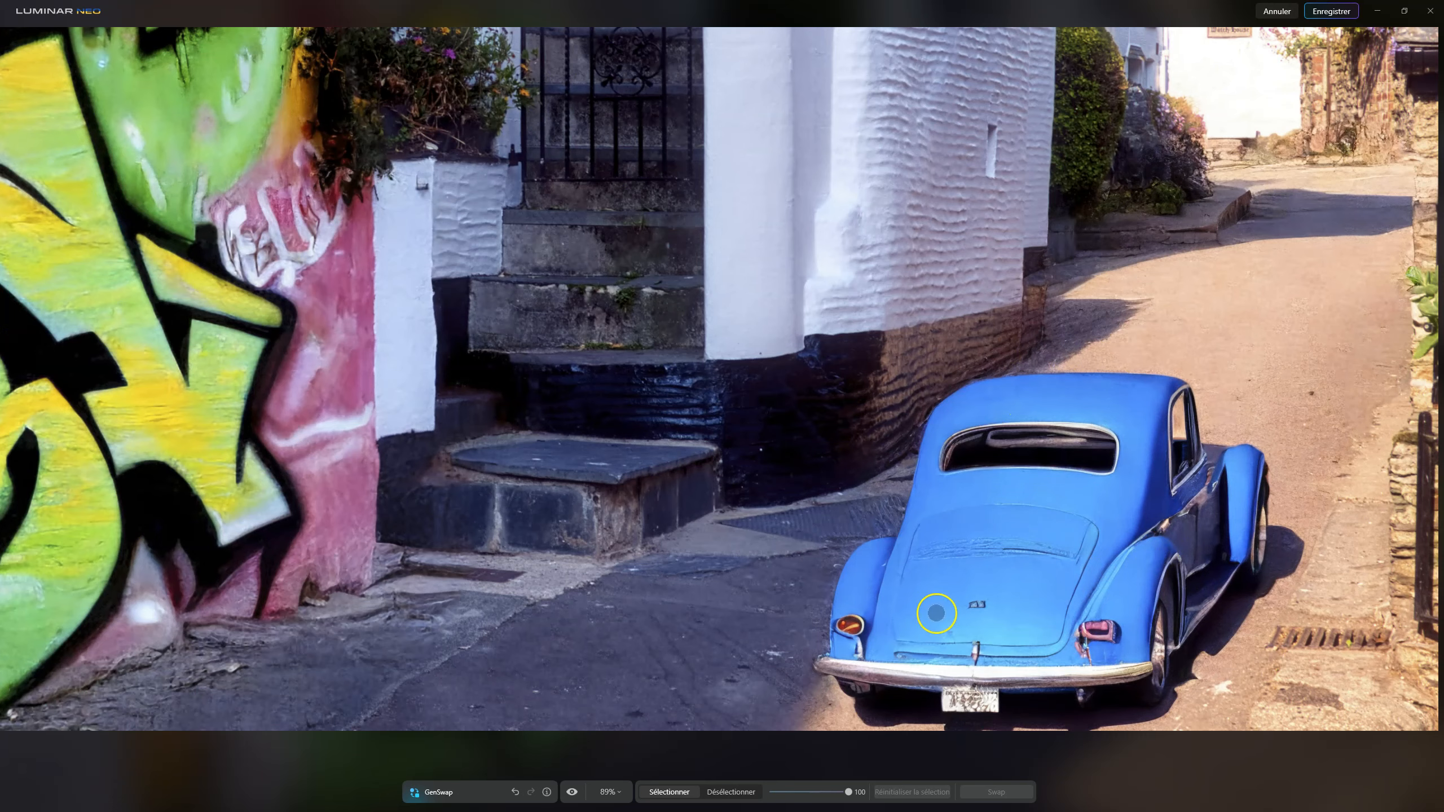
{"action": "scroll", "coordinate": [990, 622], "scroll_direction": "down", "scroll_amount": 1}
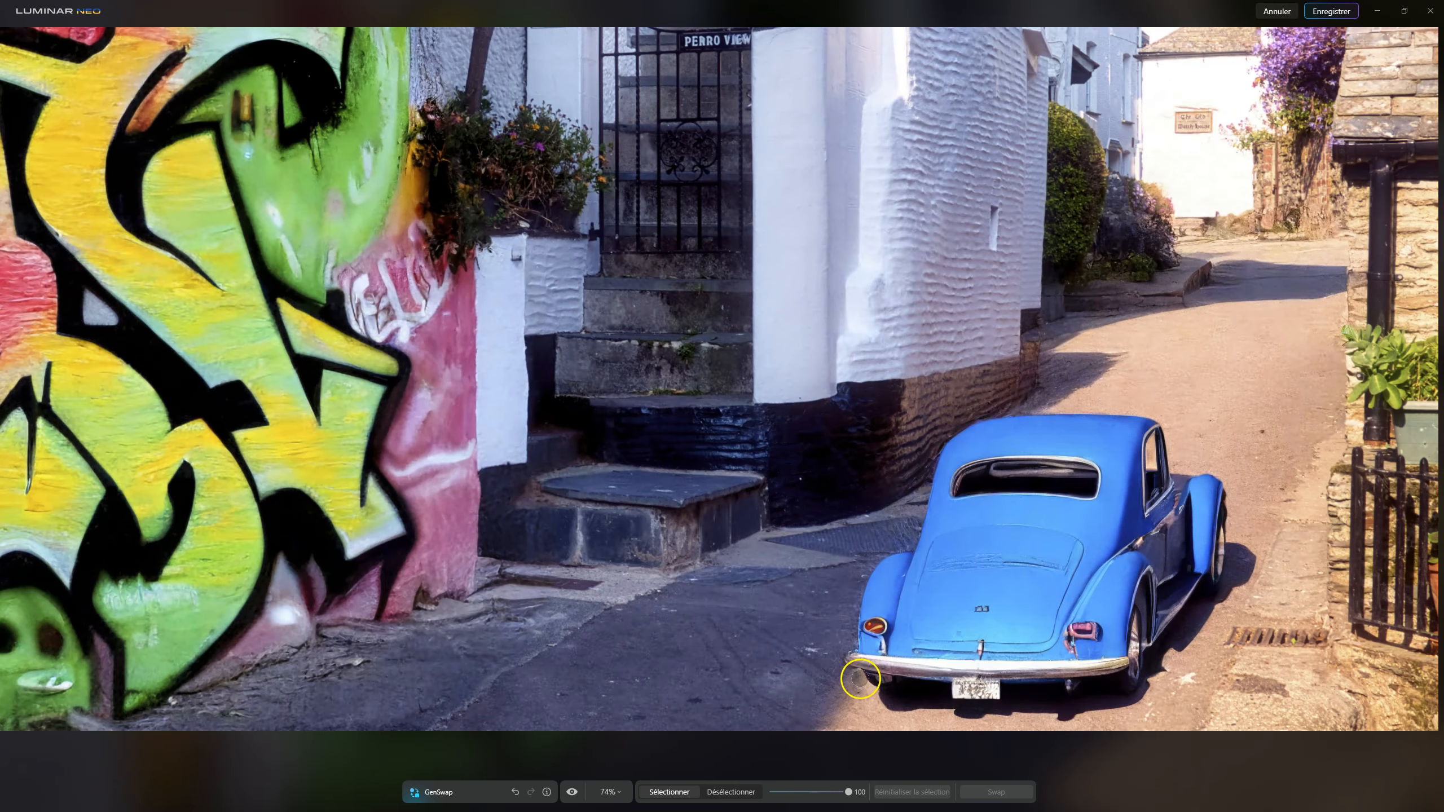
{"action": "scroll", "coordinate": [860, 678], "scroll_direction": "down", "scroll_amount": 1}
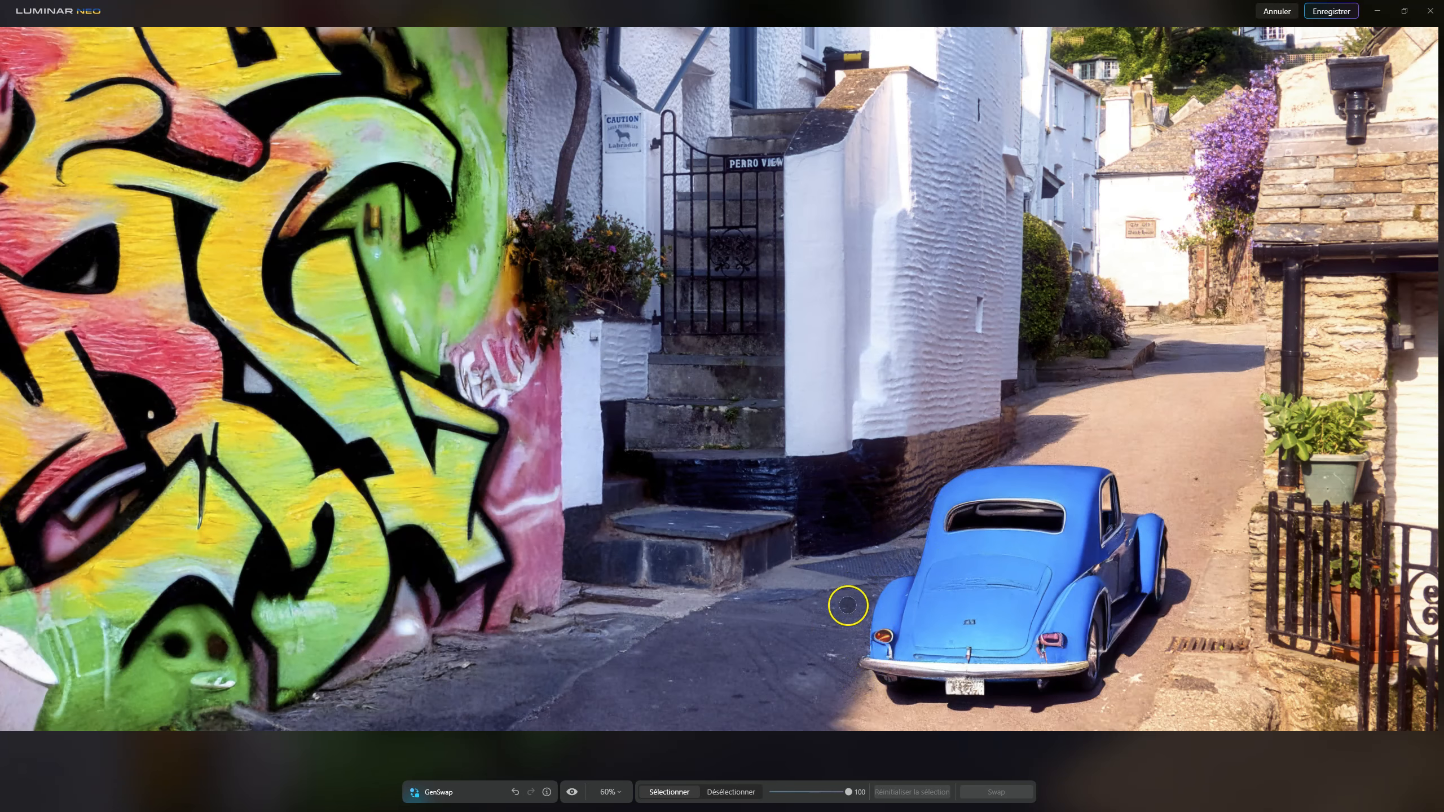
{"action": "scroll", "coordinate": [869, 629], "scroll_direction": "down", "scroll_amount": 1}
{"action": "scroll", "coordinate": [967, 691], "scroll_direction": "down", "scroll_amount": 1}
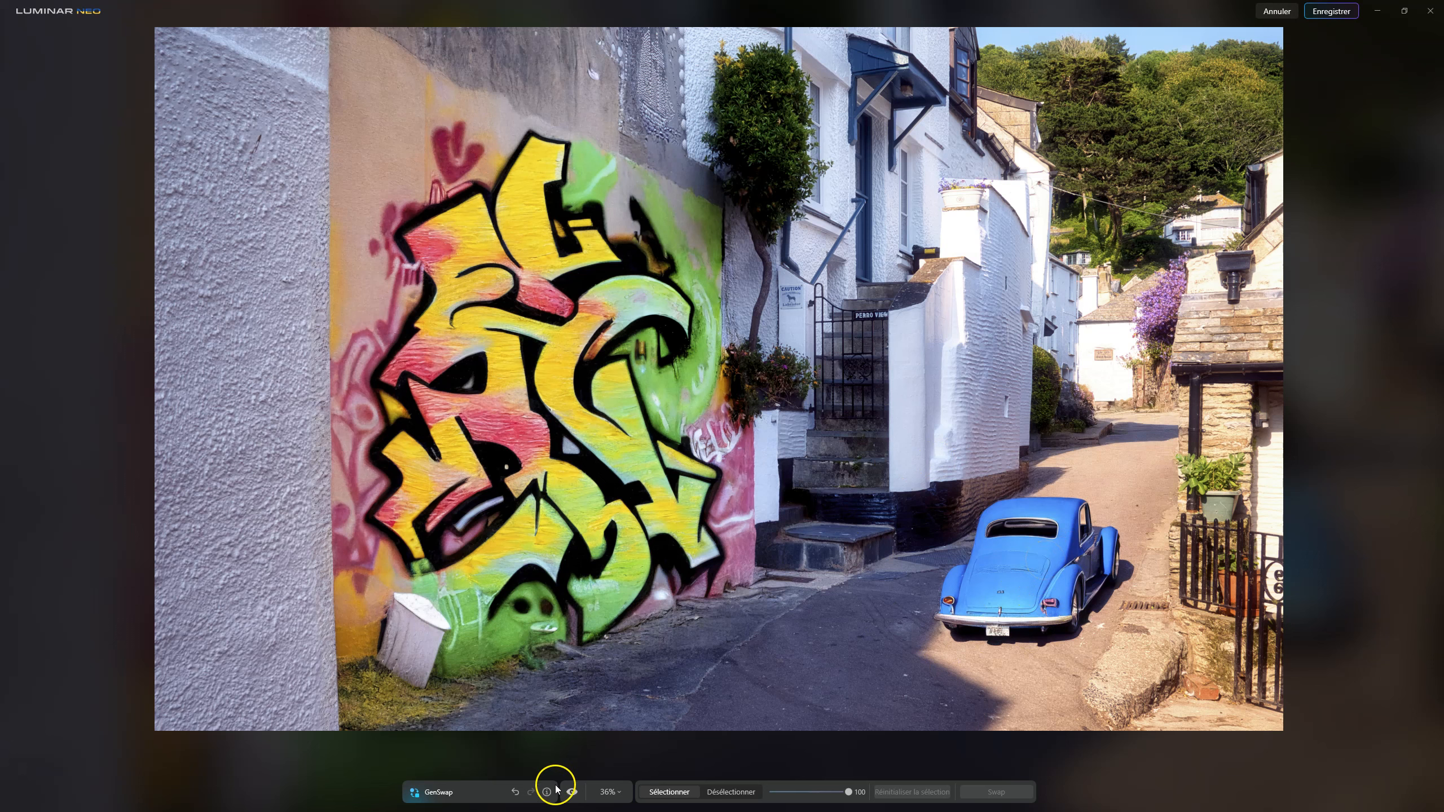
Compare the two blue cars and their shadows on the road in the whole photo.
{"action": "left_click", "coordinate": [571, 792]}
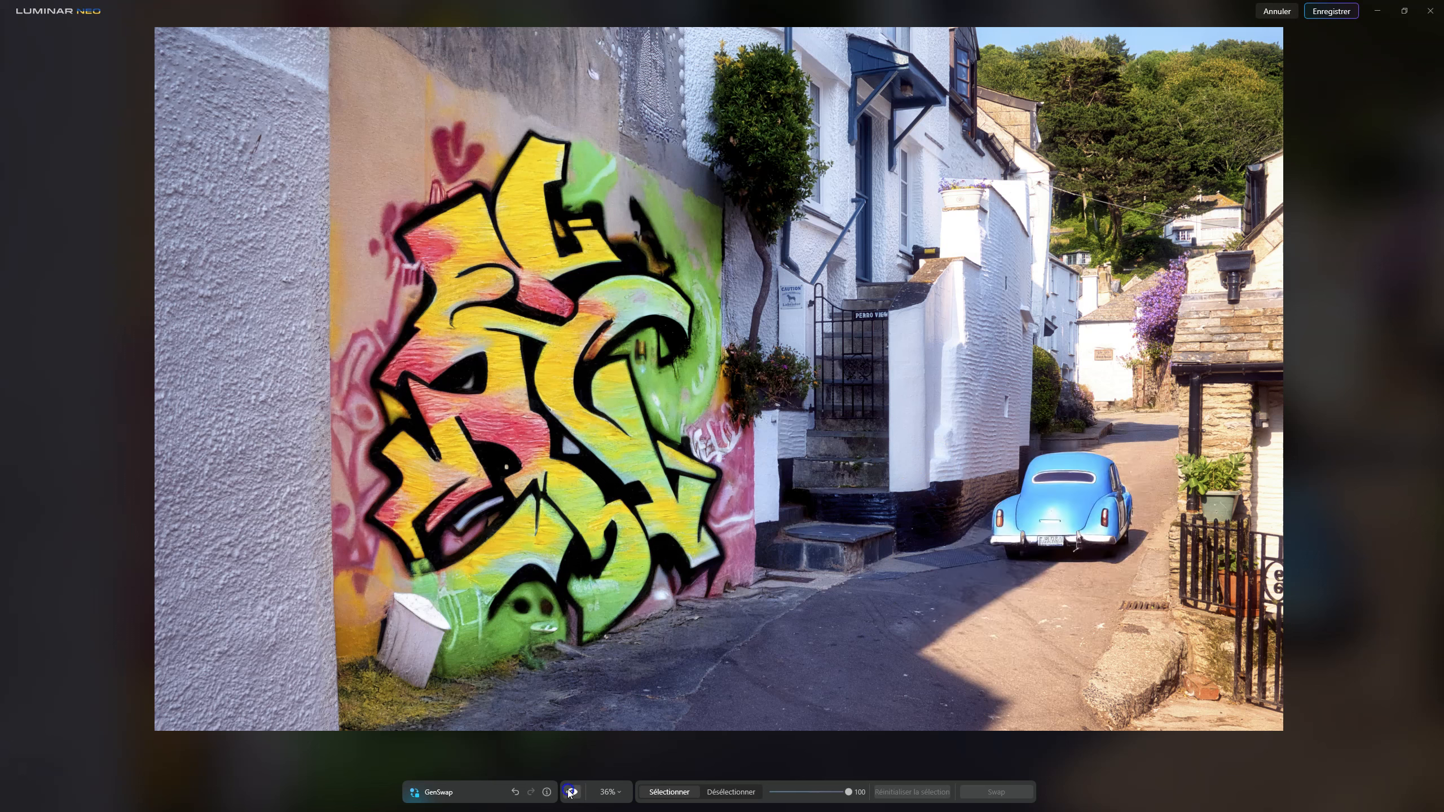
{"action": "left_click", "coordinate": [569, 792]}
{"action": "left_click", "coordinate": [571, 793]}
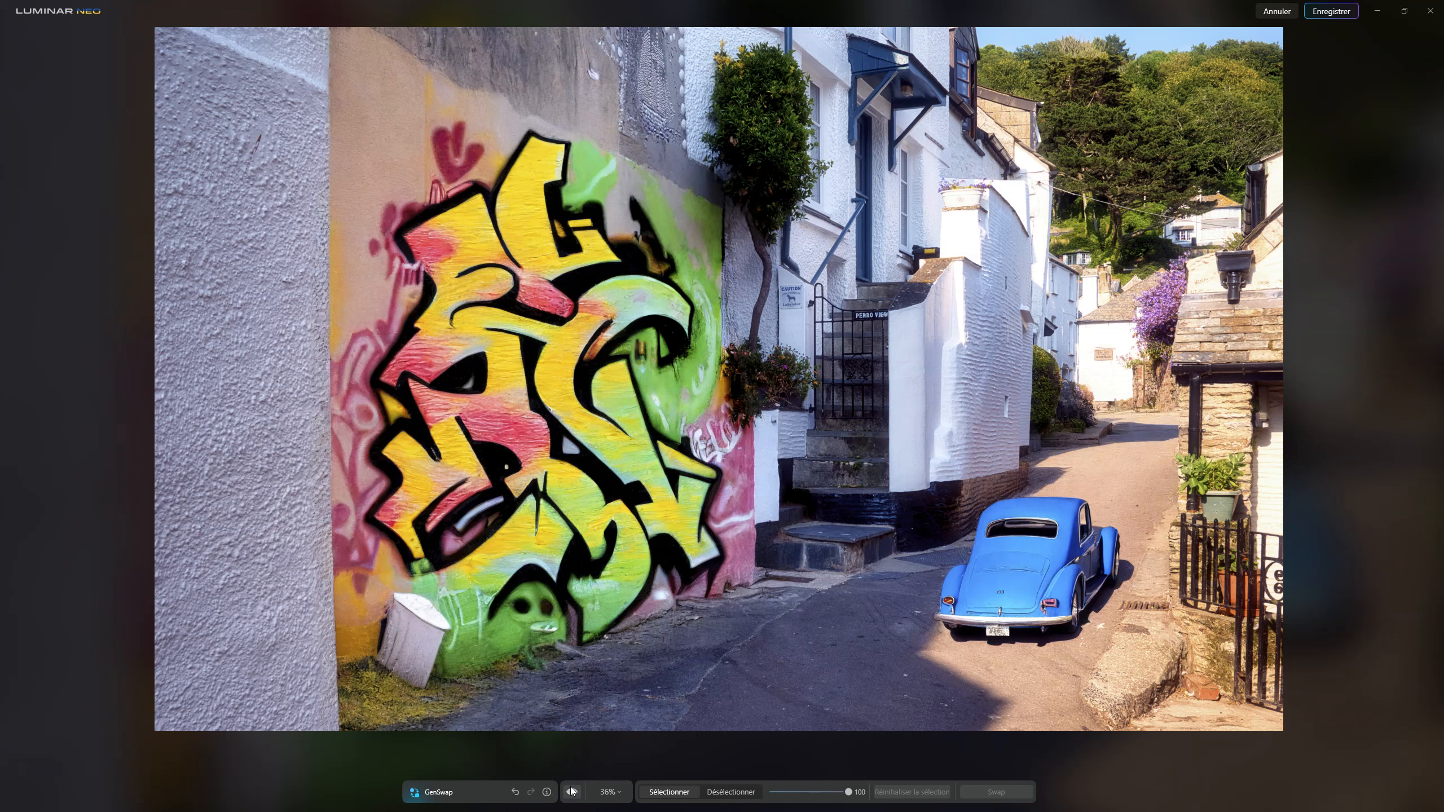
{"action": "left_click", "coordinate": [572, 792]}
{"action": "left_click", "coordinate": [572, 793]}
{"action": "left_click", "coordinate": [571, 793]}
{"action": "left_click", "coordinate": [574, 793]}
{"action": "left_click", "coordinate": [573, 793]}
{"action": "left_click", "coordinate": [573, 792]}
Compare the road and wall around the car up close before and after the second swap.
{"action": "scroll", "coordinate": [1098, 462], "scroll_direction": "up", "scroll_amount": 4}
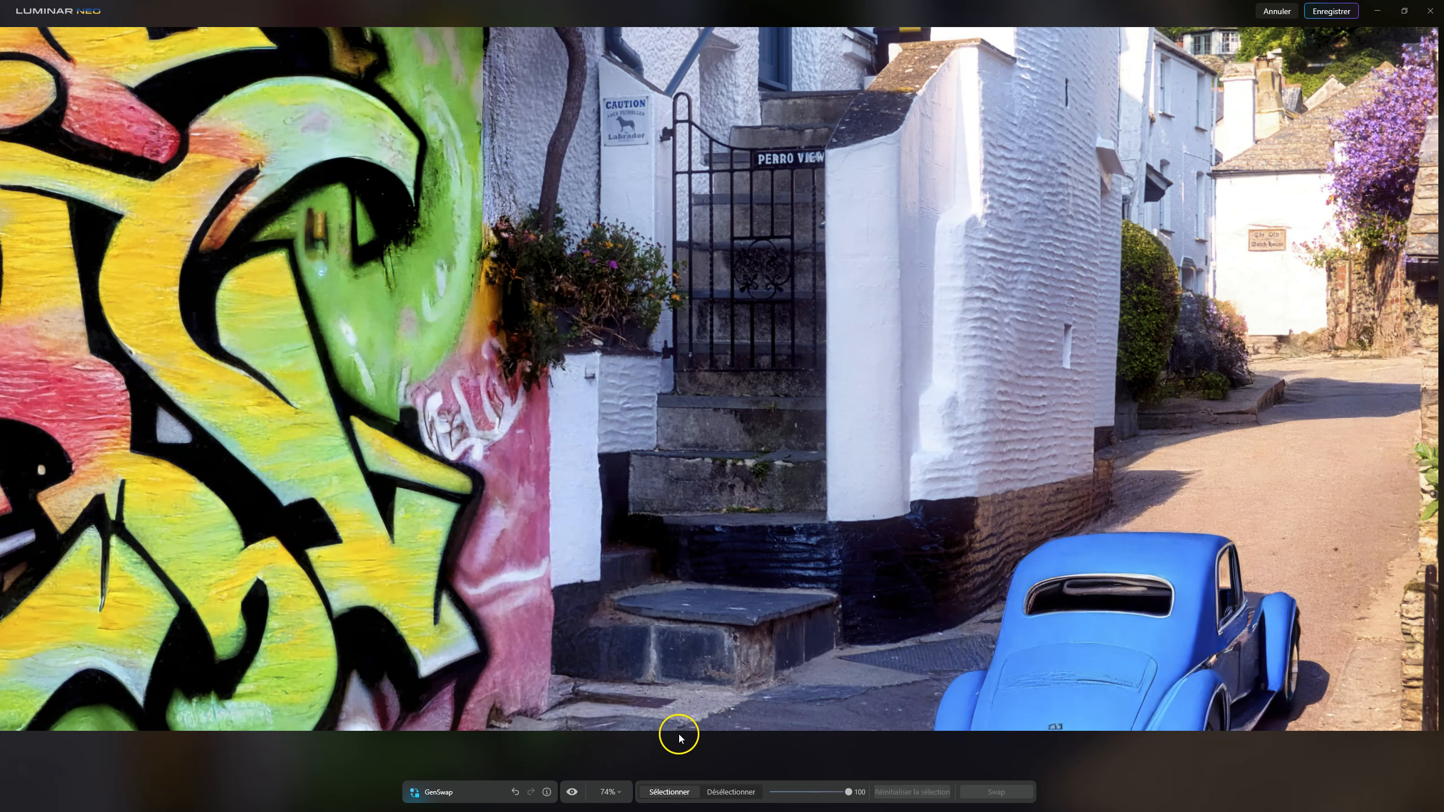
{"action": "left_click", "coordinate": [567, 792]}
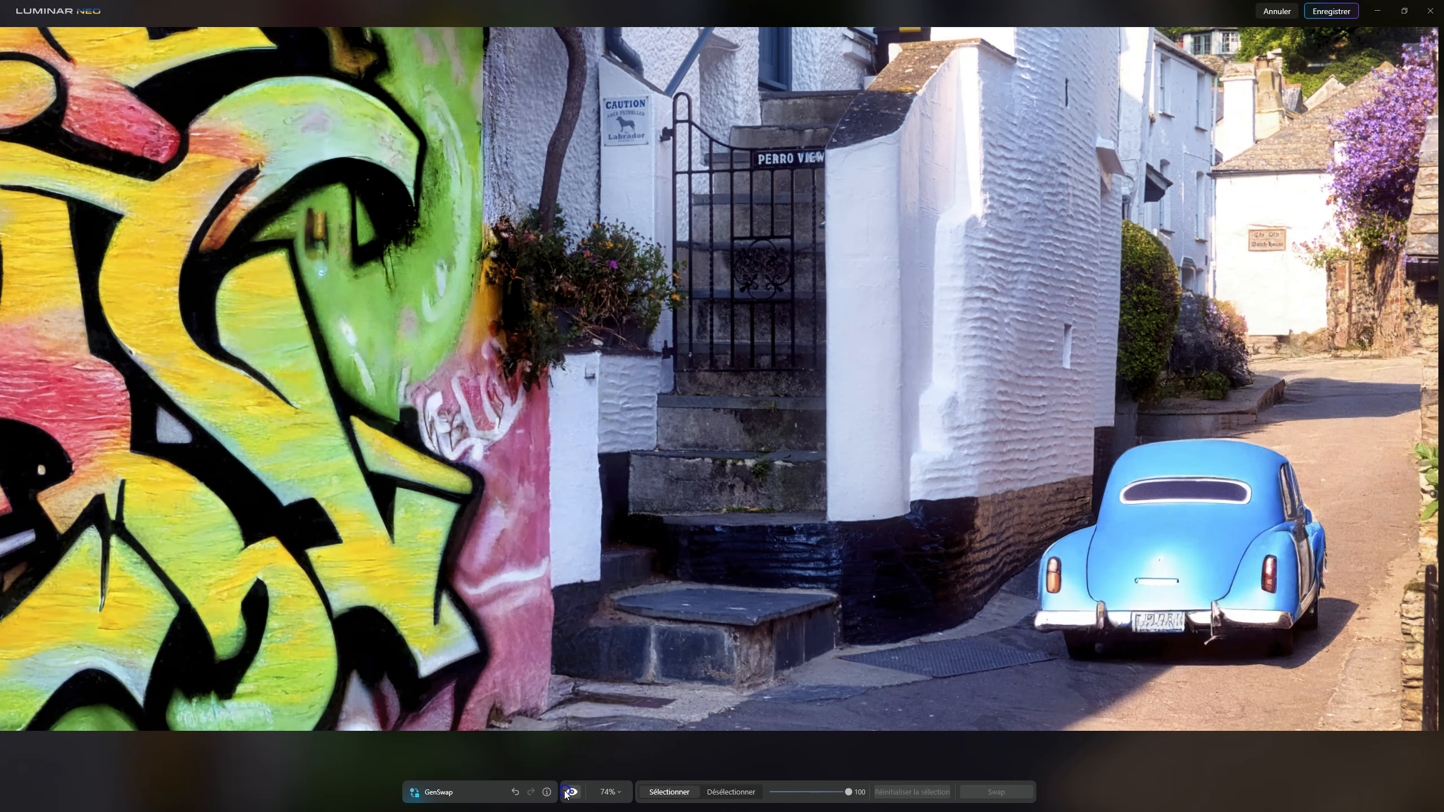
{"action": "left_click", "coordinate": [569, 792]}
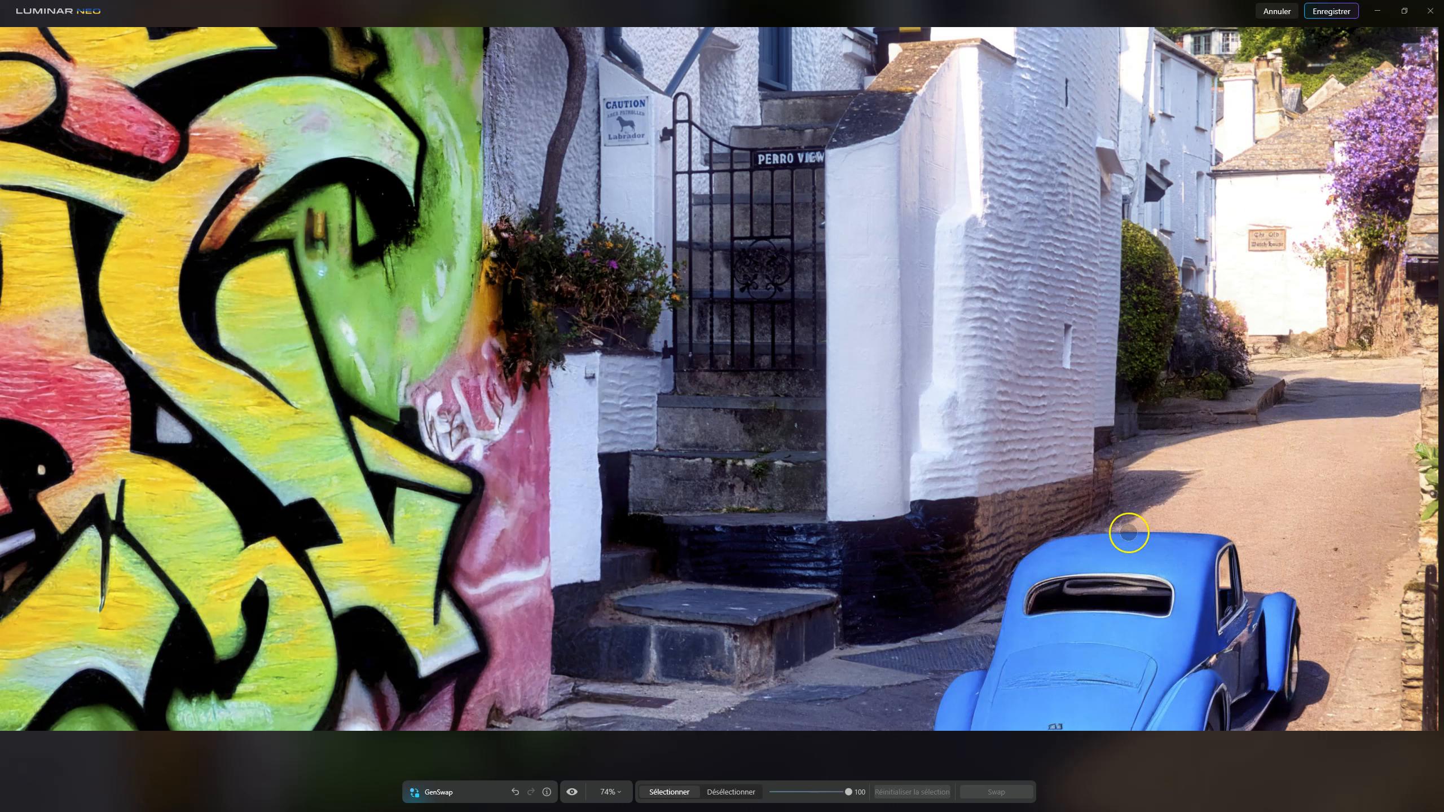
{"action": "left_click", "coordinate": [572, 792]}
{"action": "scroll", "coordinate": [1135, 528], "scroll_direction": "down", "scroll_amount": 4}
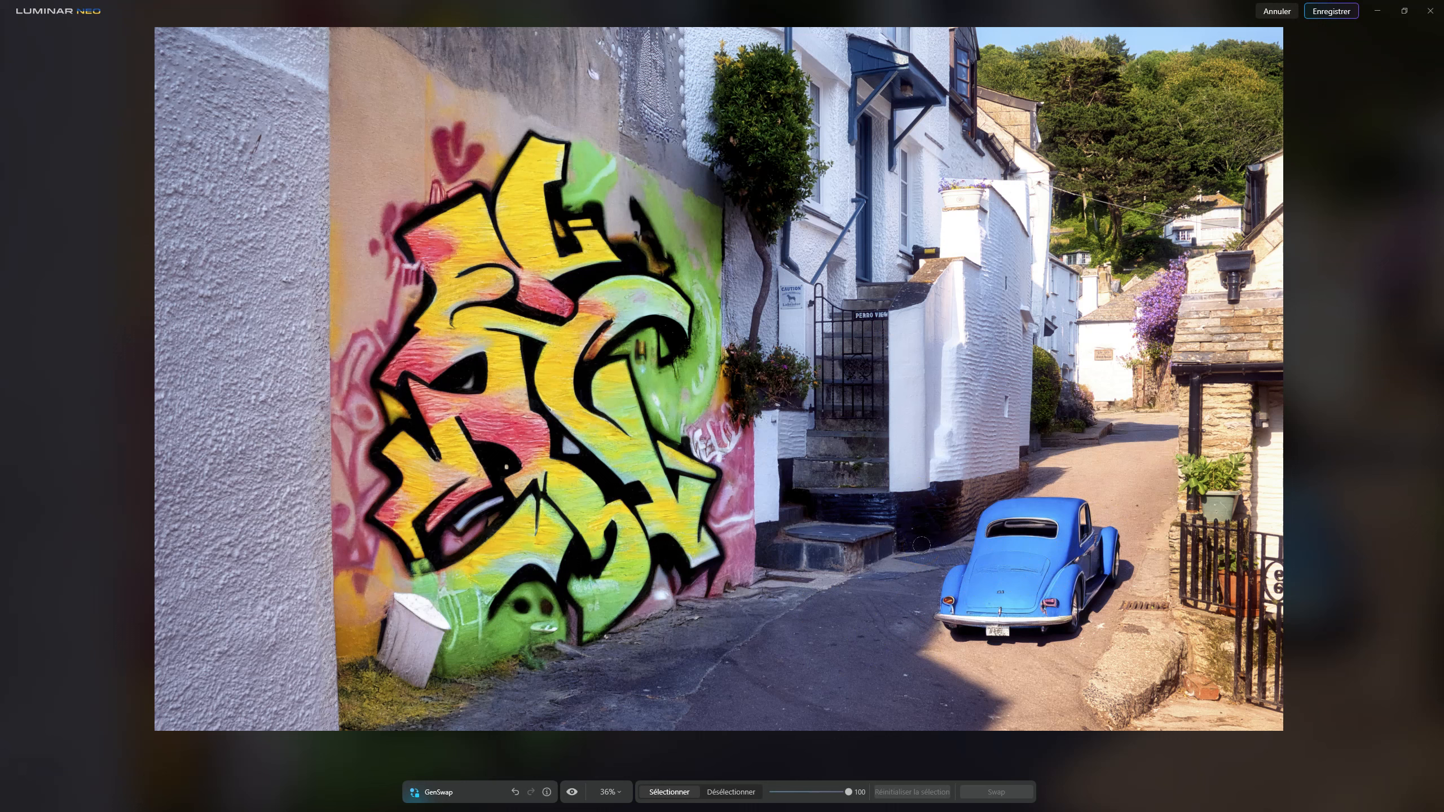
{"action": "left_click", "coordinate": [1134, 456]}
{"action": "left_click", "coordinate": [1112, 478]}
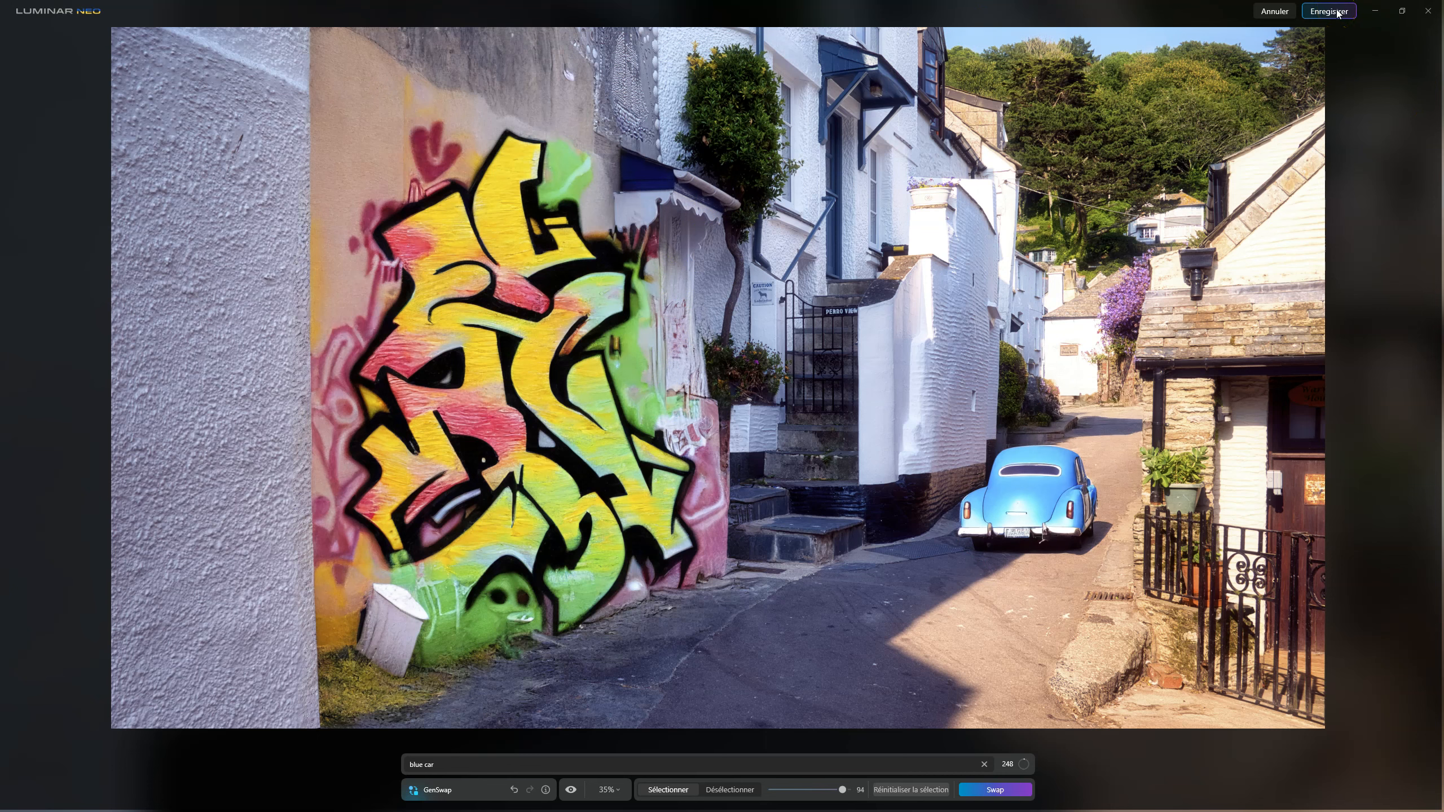
Save the GenSwap result and open the saved photo in Gomme générative.
{"action": "left_click", "coordinate": [1337, 12]}
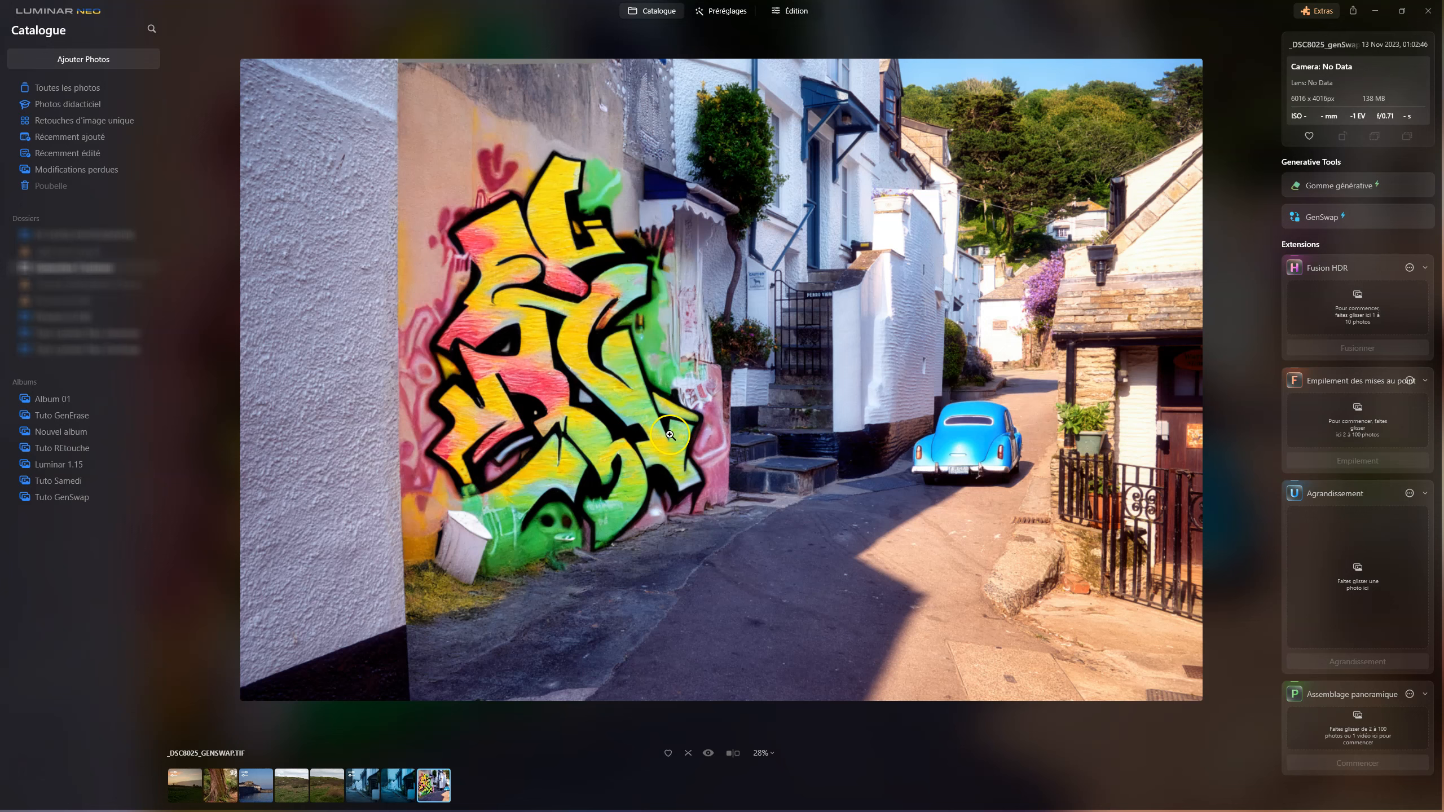
{"action": "left_click", "coordinate": [1332, 191]}
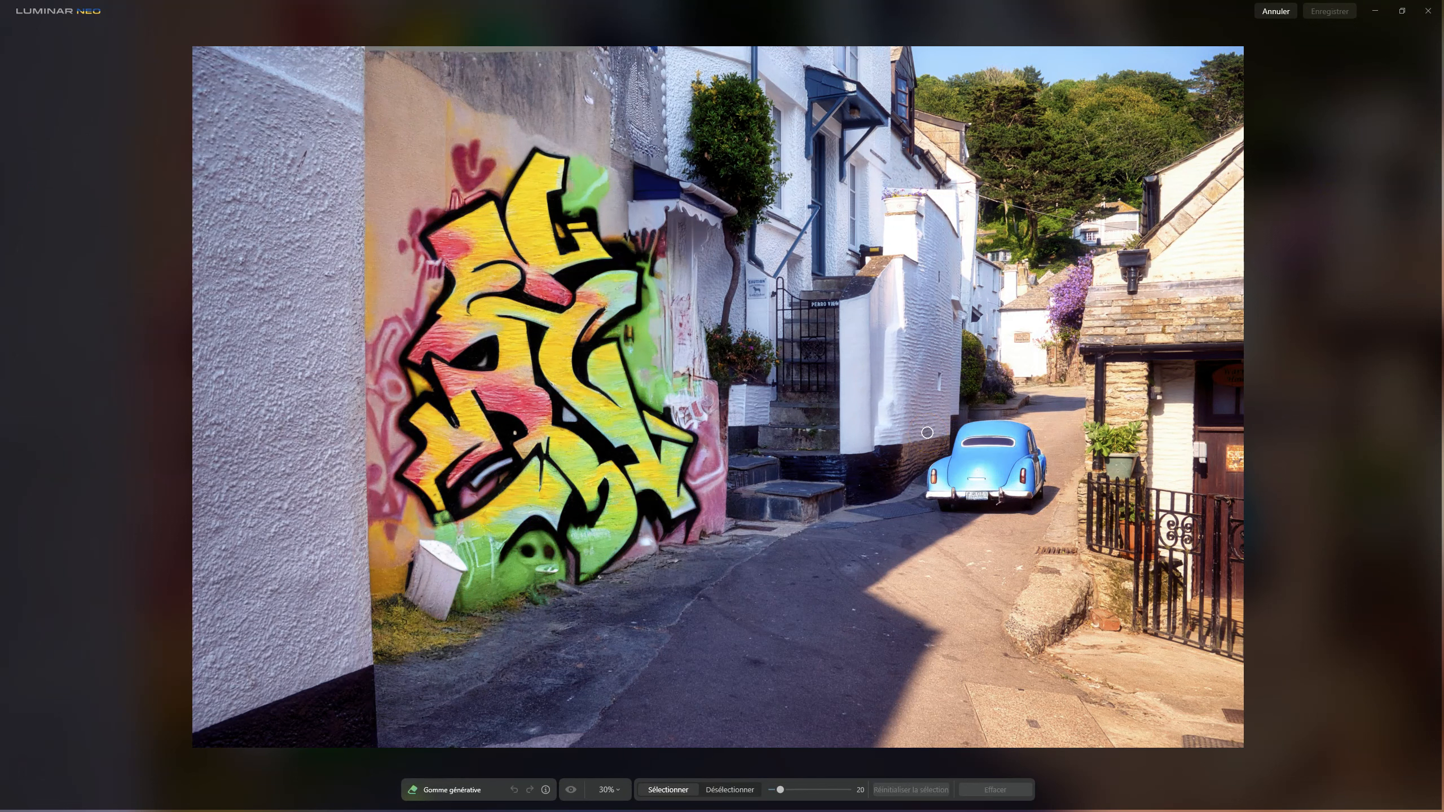
Set the brush size to 83 and erase the messy strip of wall under the awning, beside the graffiti lettering.
{"action": "left_click_drag", "start_coordinate": [780, 789], "coordinate": [833, 793]}
{"action": "scroll", "coordinate": [694, 299], "scroll_direction": "up", "scroll_amount": 3}
{"action": "scroll", "coordinate": [680, 584], "scroll_direction": "down", "scroll_amount": 1}
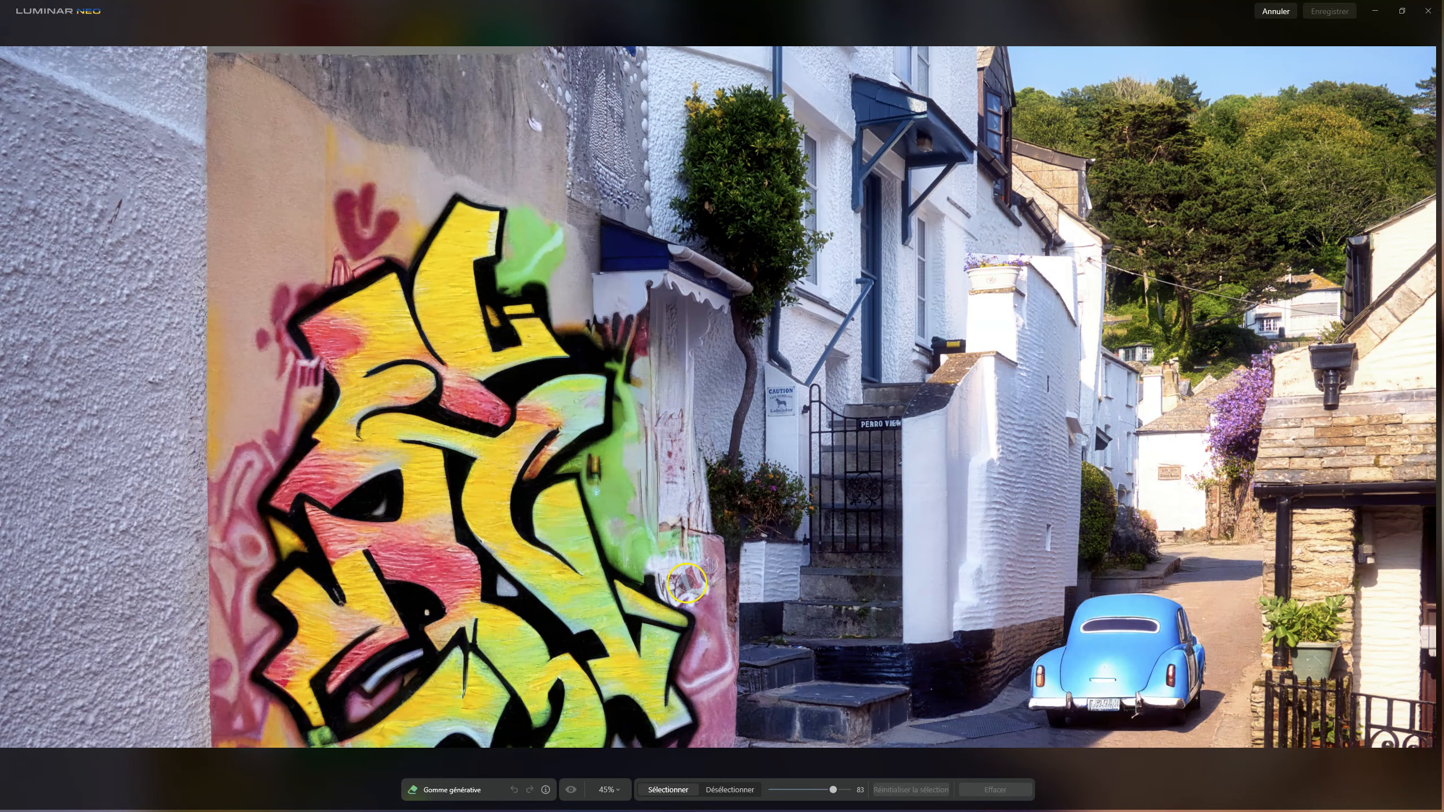
{"action": "scroll", "coordinate": [688, 576], "scroll_direction": "down", "scroll_amount": 2}
{"action": "scroll", "coordinate": [710, 482], "scroll_direction": "up", "scroll_amount": 1}
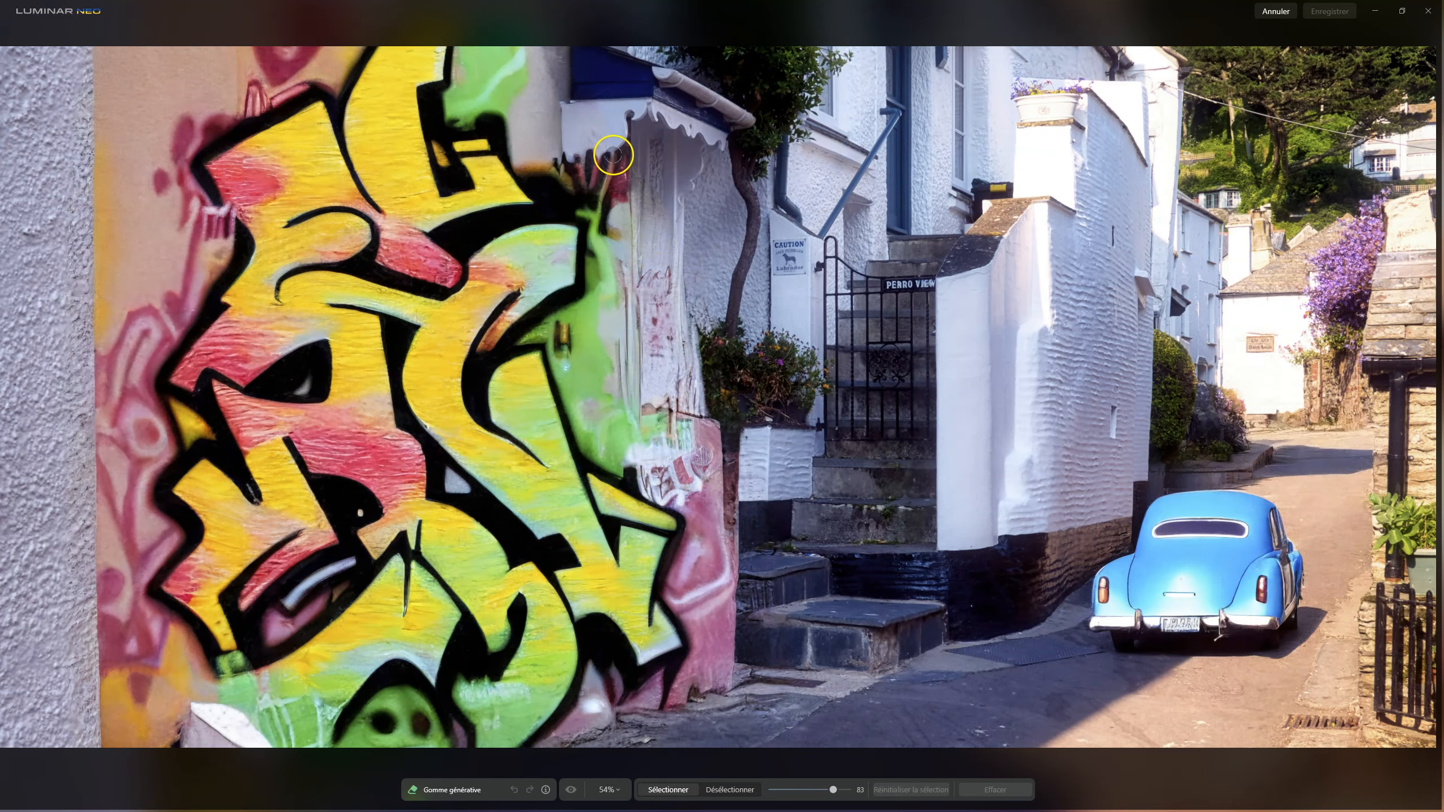
{"action": "mouse_move", "coordinate": [594, 152]}
{"action": "left_mouse_down"}
{"action": "mouse_move", "coordinate": [612, 420]}
{"action": "mouse_move", "coordinate": [706, 438]}
{"action": "mouse_move", "coordinate": [682, 375]}
{"action": "left_mouse_up"}
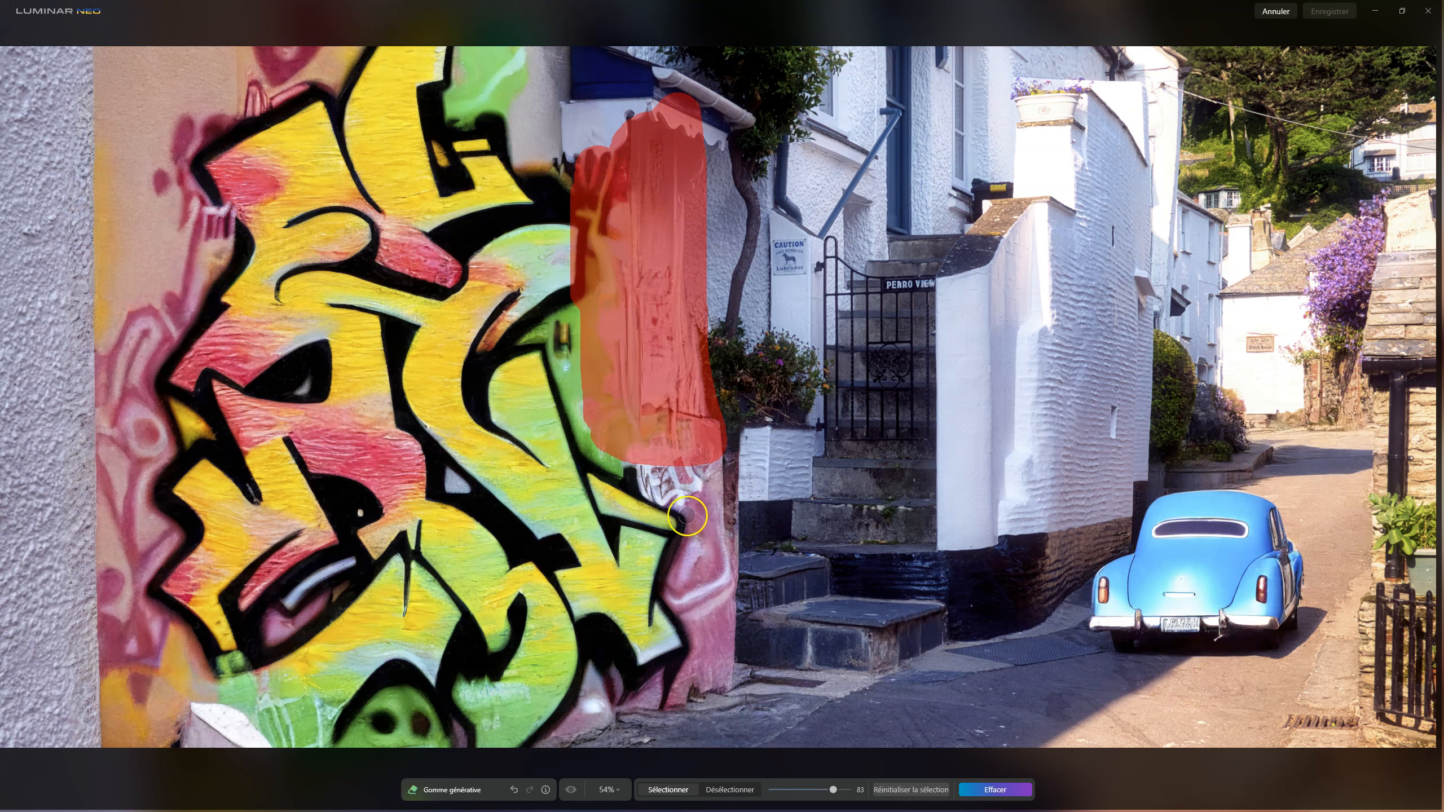
{"action": "left_click", "coordinate": [1000, 790]}
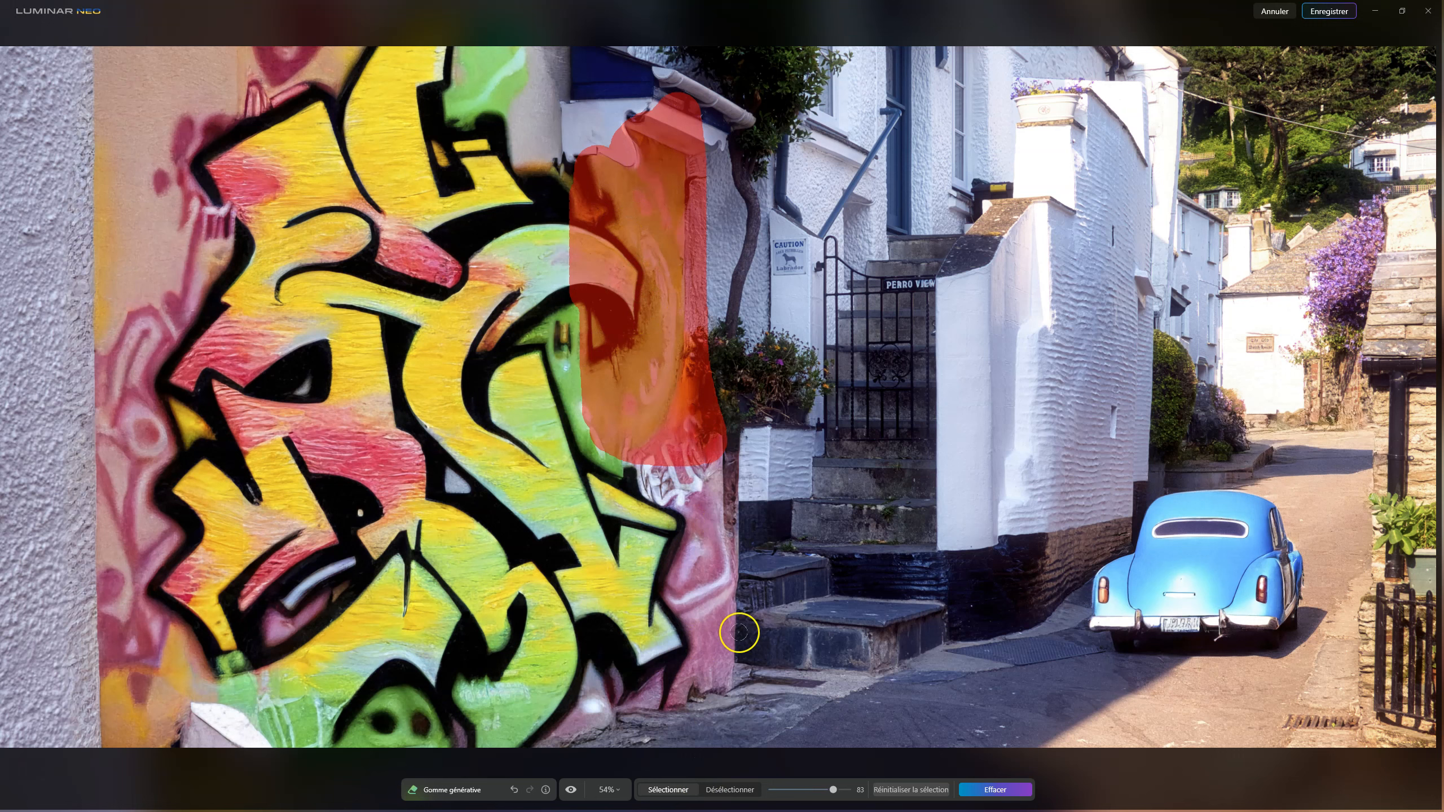
Compare the wall under the awning up close before and after the erasure, and reset the selection.
{"action": "left_click_drag", "start_coordinate": [570, 789], "coordinate": [581, 791]}
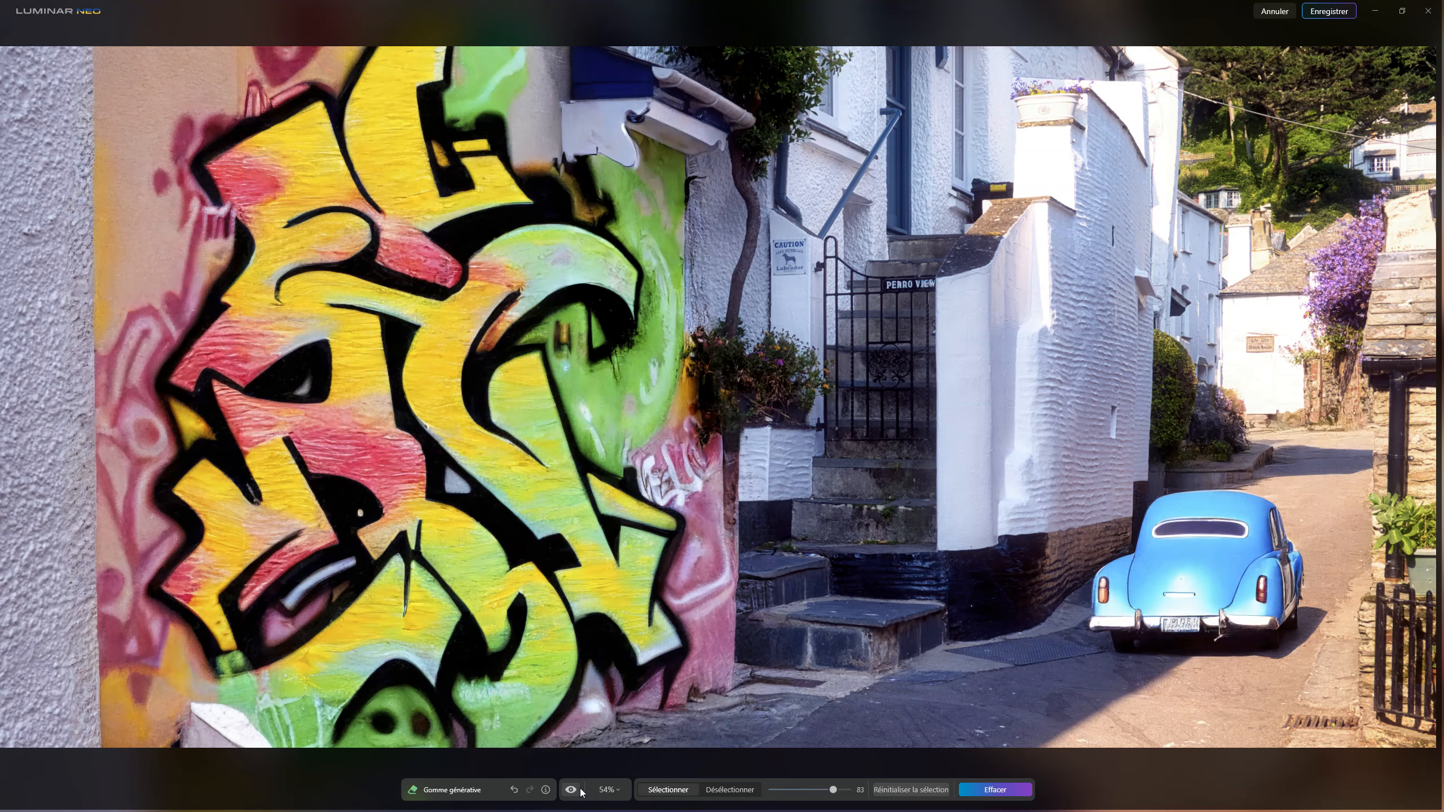
{"action": "left_click_drag", "start_coordinate": [642, 114], "coordinate": [700, 455]}
{"action": "scroll", "coordinate": [710, 543], "scroll_direction": "down", "scroll_amount": 3}
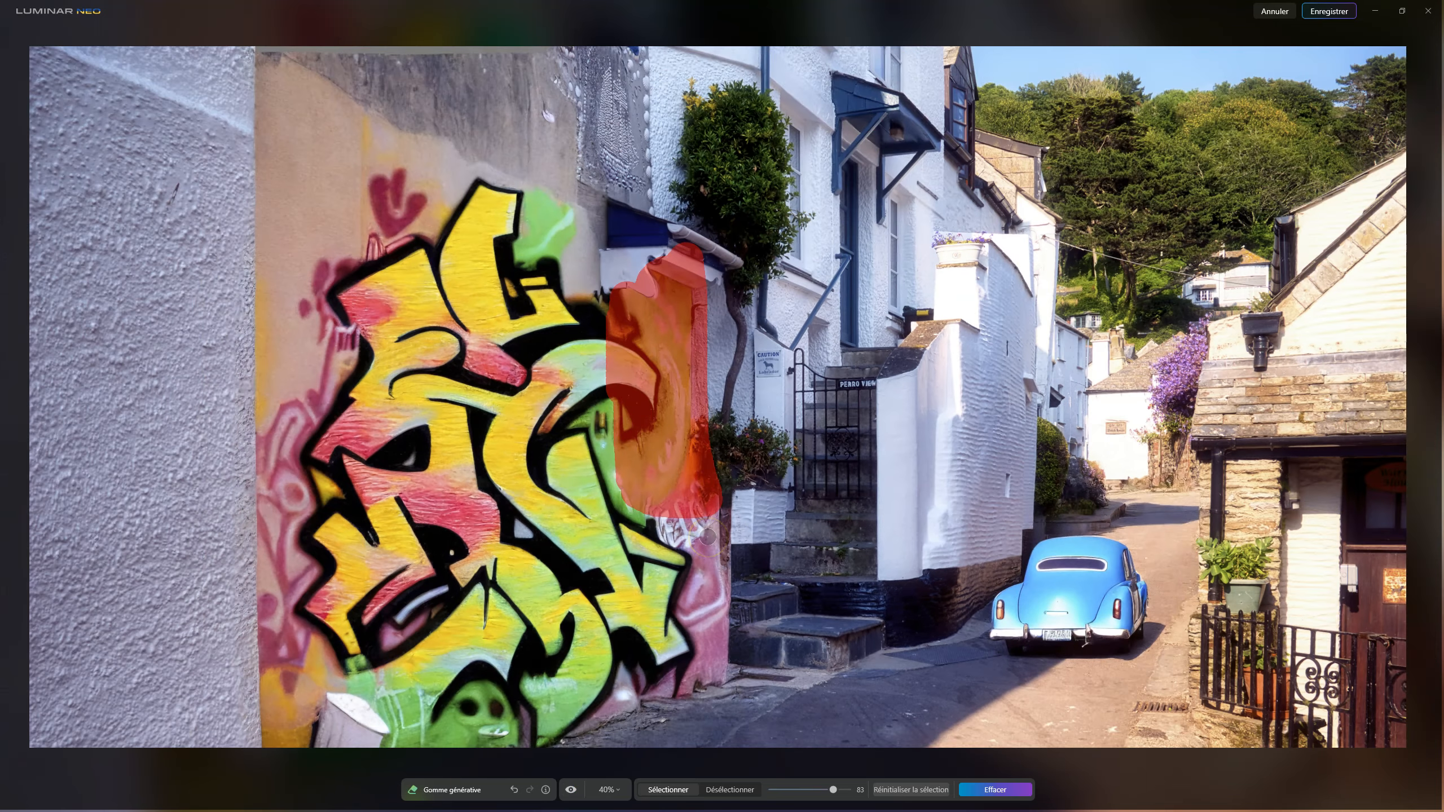
{"action": "scroll", "coordinate": [700, 442], "scroll_direction": "up", "scroll_amount": 3}
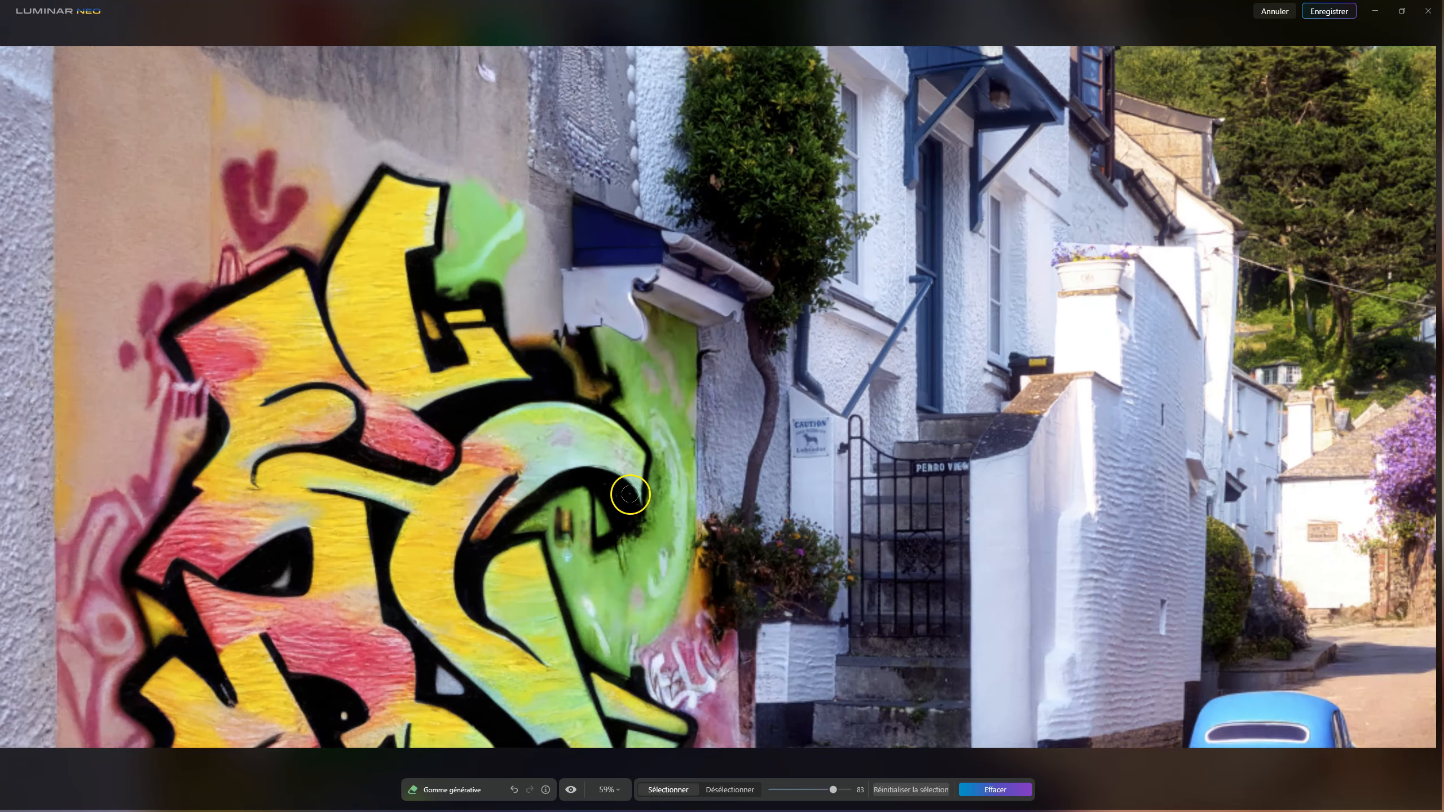
{"action": "scroll", "coordinate": [630, 494], "scroll_direction": "up", "scroll_amount": 2}
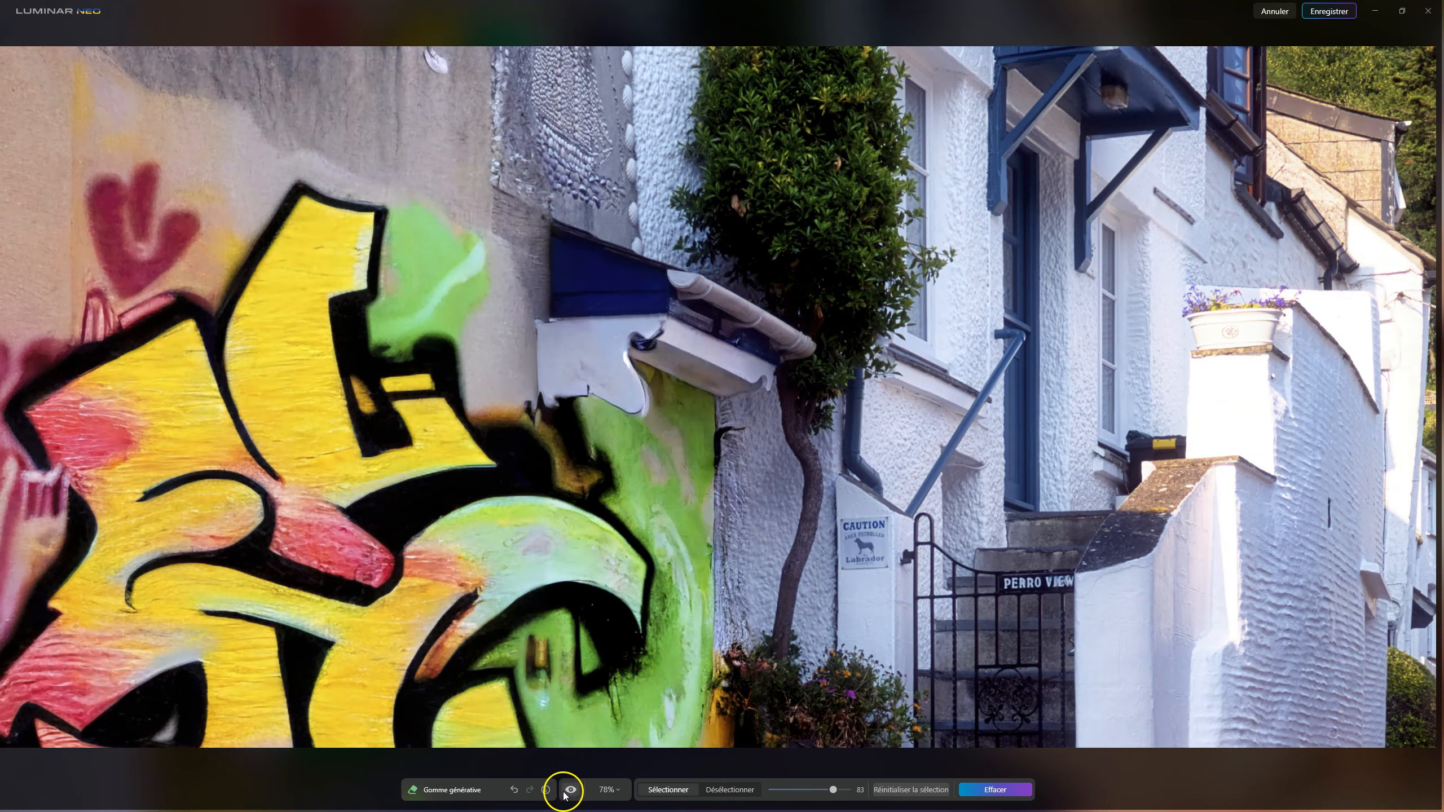
{"action": "left_click", "coordinate": [570, 791]}
{"action": "left_click", "coordinate": [571, 790]}
{"action": "left_click", "coordinate": [571, 790]}
{"action": "left_click", "coordinate": [571, 790]}
{"action": "left_click", "coordinate": [572, 790]}
{"action": "left_click", "coordinate": [571, 790]}
{"action": "left_click", "coordinate": [571, 790]}
{"action": "scroll", "coordinate": [682, 376], "scroll_direction": "down", "scroll_amount": 3}
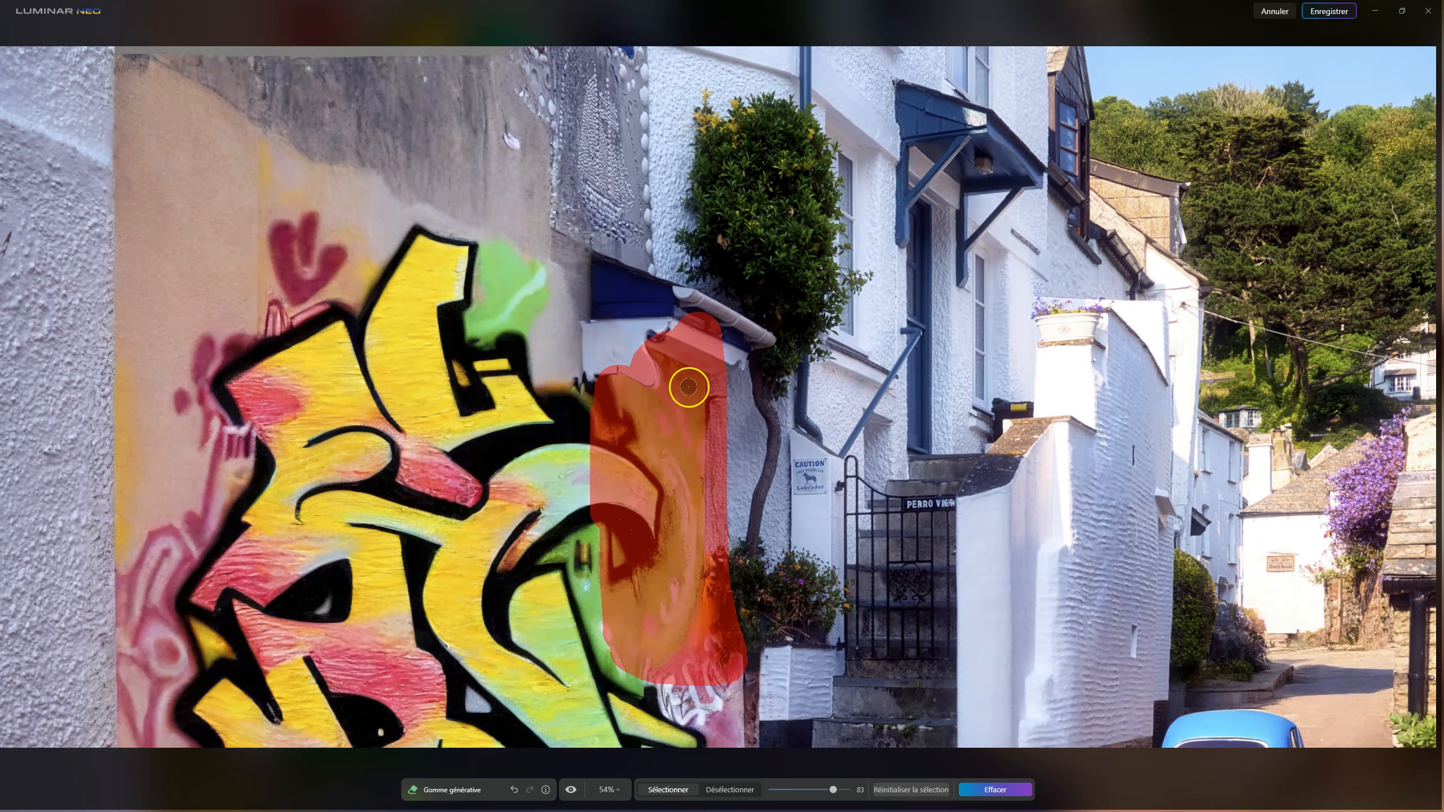
{"action": "left_click", "coordinate": [910, 790]}
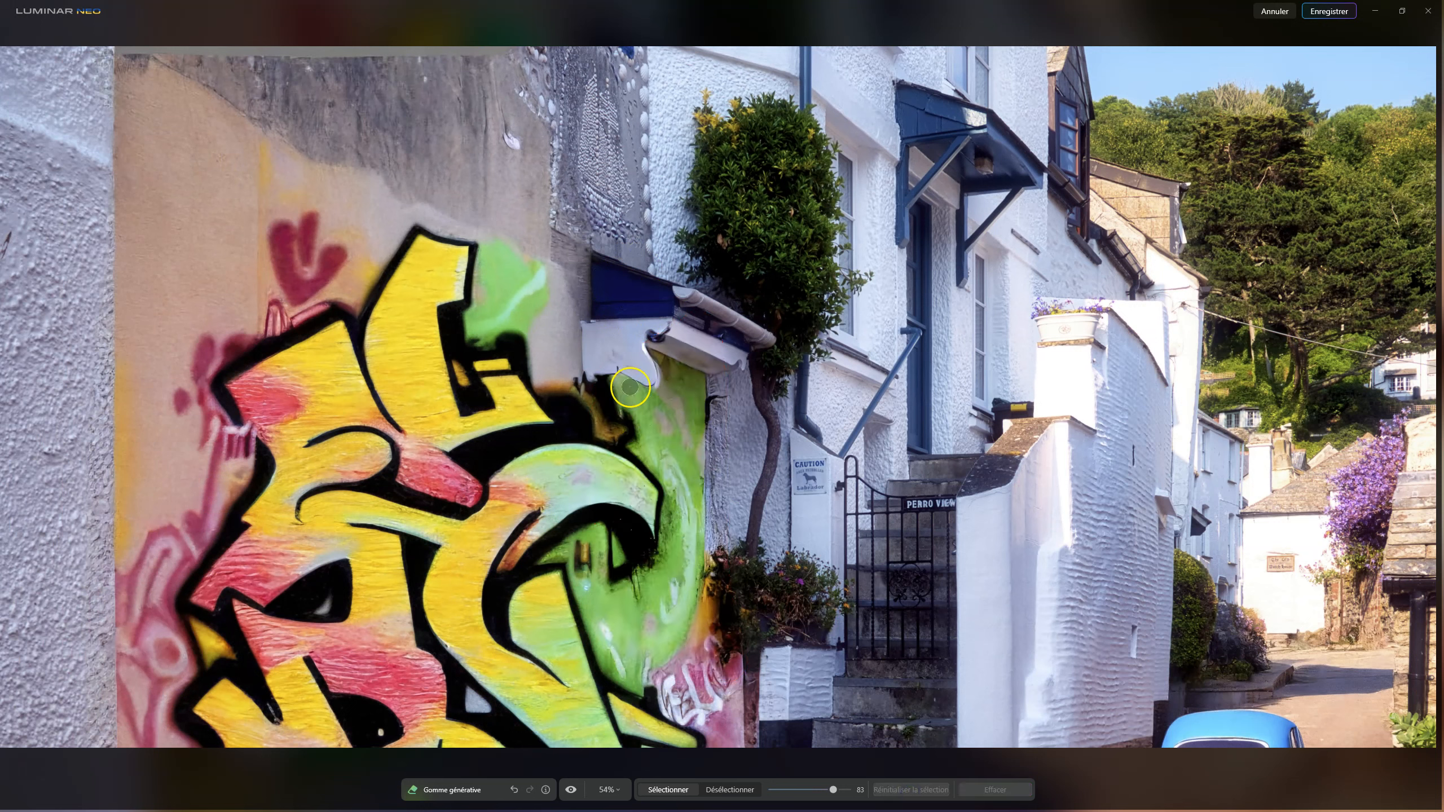
{"action": "mouse_move", "coordinate": [596, 262]}
{"action": "left_mouse_down"}
{"action": "mouse_move", "coordinate": [773, 335]}
{"action": "mouse_move", "coordinate": [706, 364]}
{"action": "mouse_move", "coordinate": [663, 352]}
{"action": "mouse_move", "coordinate": [602, 308]}
{"action": "mouse_move", "coordinate": [601, 289]}
{"action": "mouse_move", "coordinate": [592, 352]}
{"action": "mouse_move", "coordinate": [624, 361]}
{"action": "mouse_move", "coordinate": [652, 349]}
{"action": "mouse_move", "coordinate": [656, 328]}
{"action": "mouse_move", "coordinate": [688, 325]}
{"action": "mouse_move", "coordinate": [717, 346]}
{"action": "mouse_move", "coordinate": [661, 332]}
{"action": "mouse_move", "coordinate": [651, 384]}
{"action": "left_mouse_up"}
{"action": "key", "text": "ctrl+0"}
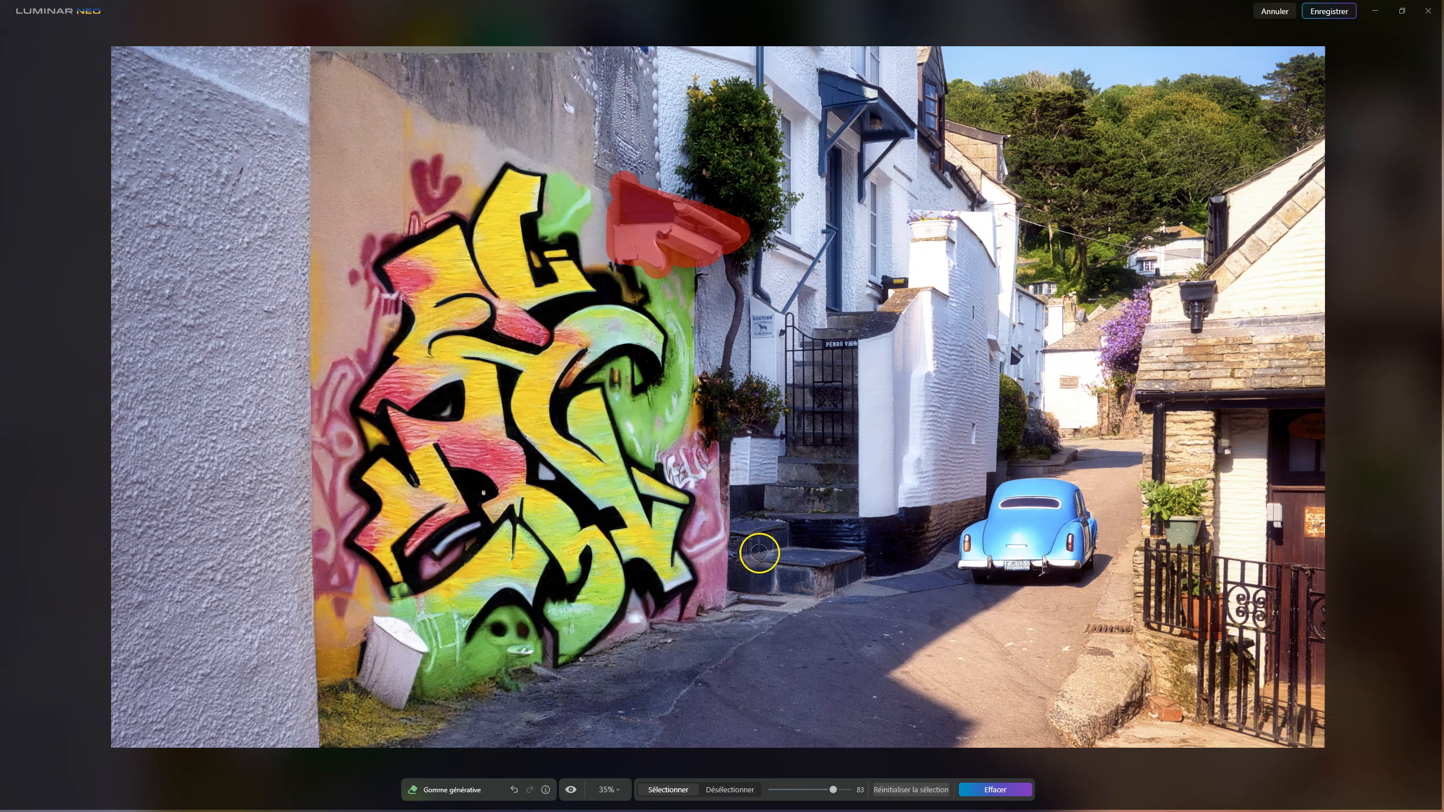
{"action": "mouse_move", "coordinate": [766, 531]}
{"action": "left_mouse_down"}
{"action": "mouse_move", "coordinate": [721, 535]}
{"action": "mouse_move", "coordinate": [736, 454]}
{"action": "mouse_move", "coordinate": [762, 458]}
{"action": "left_mouse_up"}
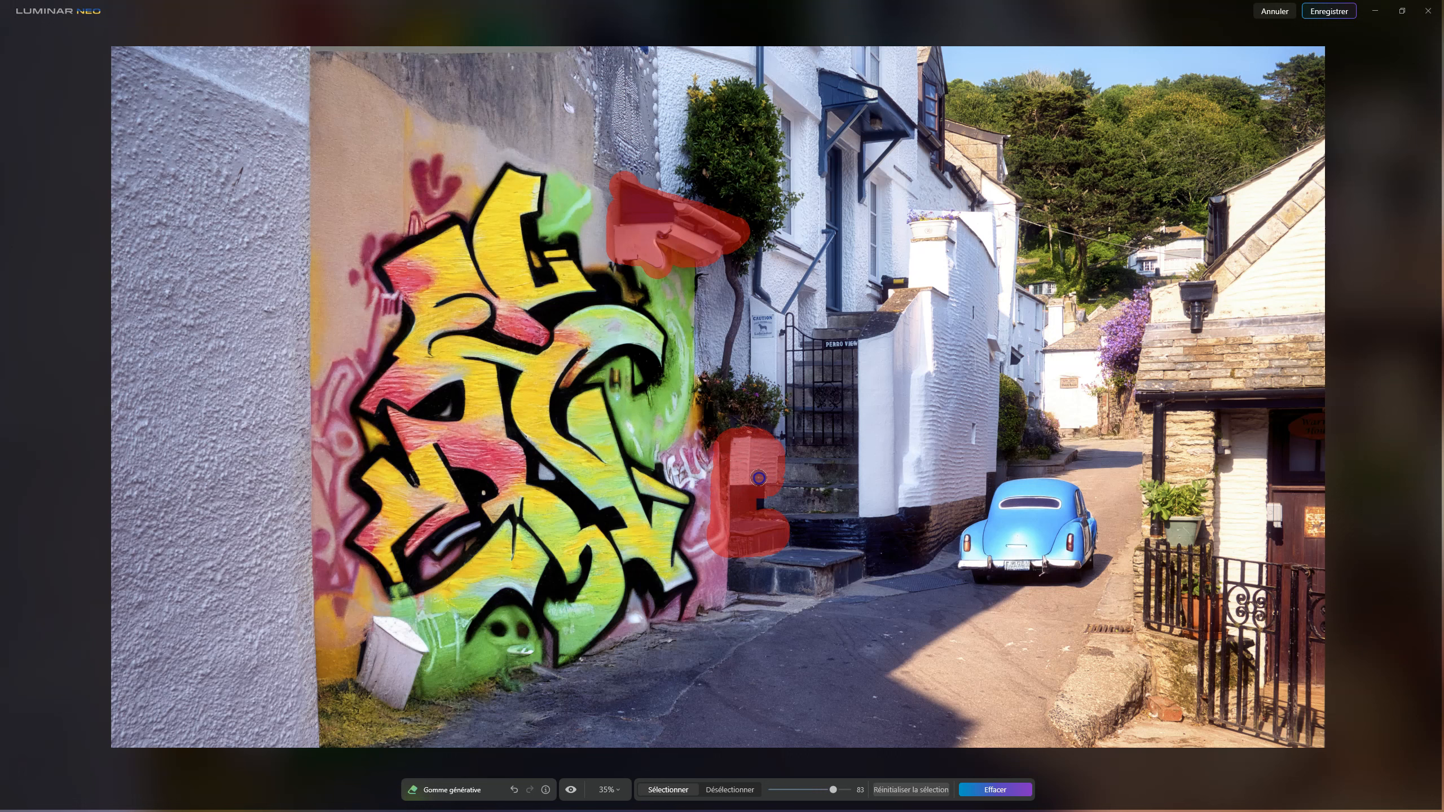
{"action": "left_click", "coordinate": [917, 789]}
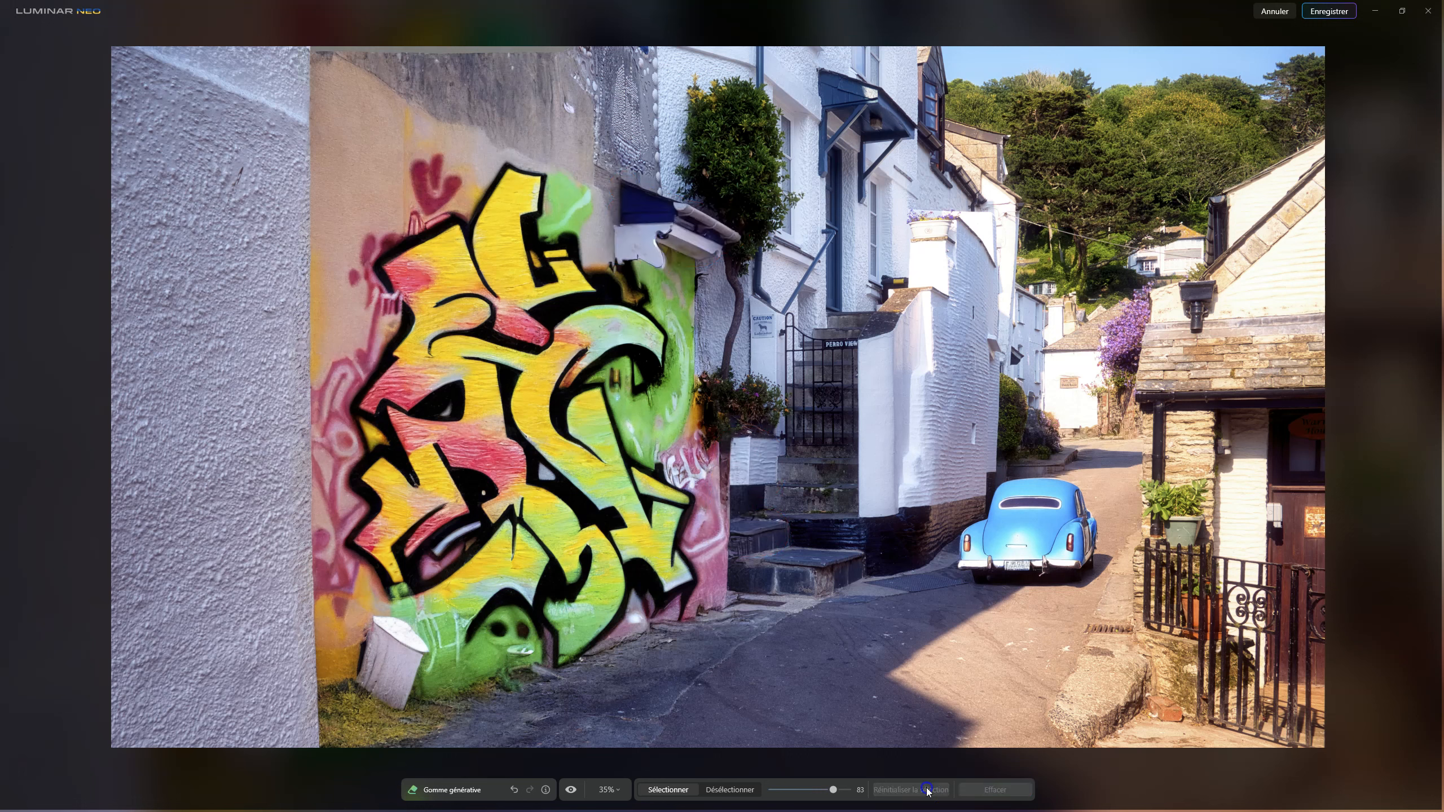
Select the blue awning and its gutter above the graffiti and erase them.
{"action": "mouse_move", "coordinate": [623, 194]}
{"action": "left_mouse_down"}
{"action": "mouse_move", "coordinate": [725, 243]}
{"action": "mouse_move", "coordinate": [622, 231]}
{"action": "left_mouse_up"}
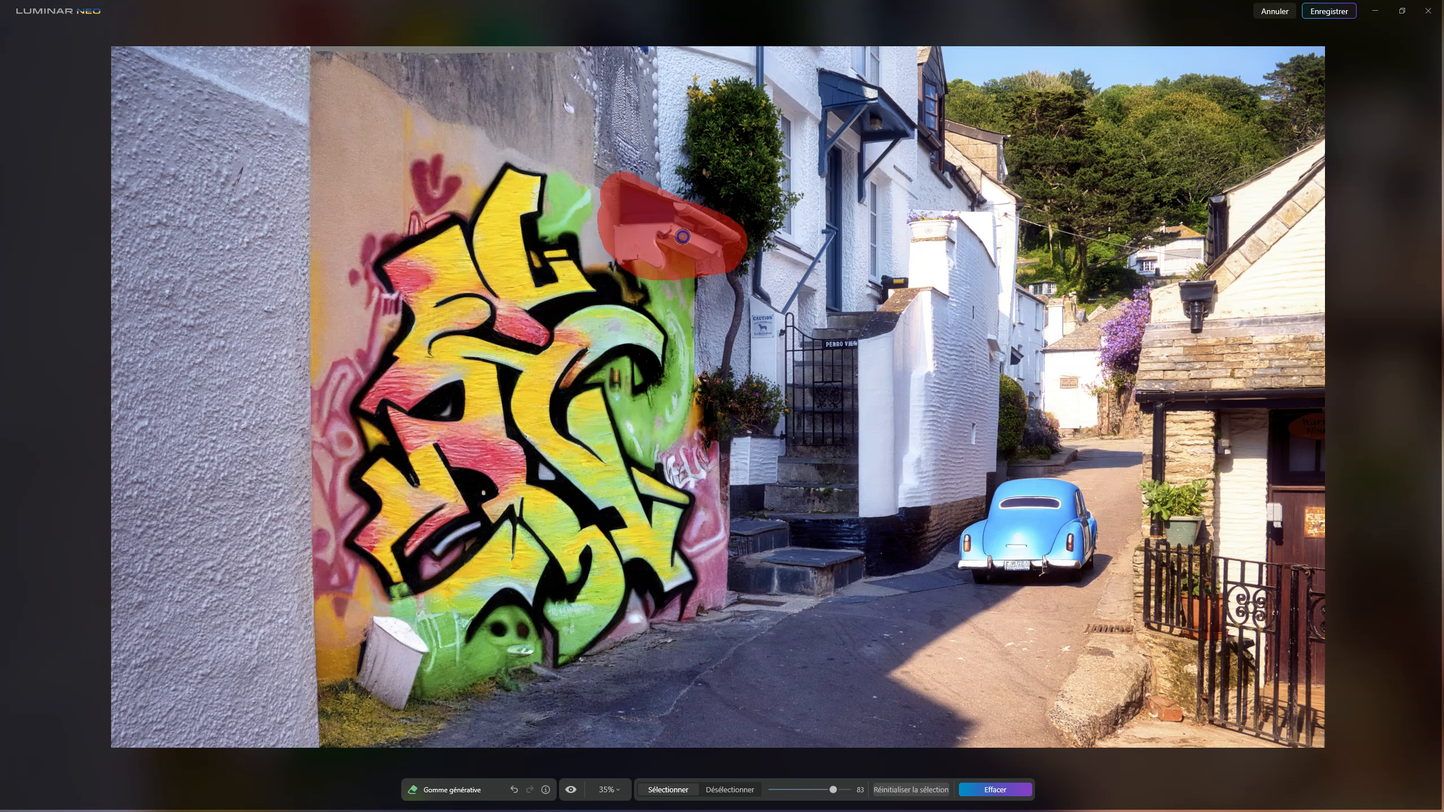
{"action": "left_click", "coordinate": [995, 791]}
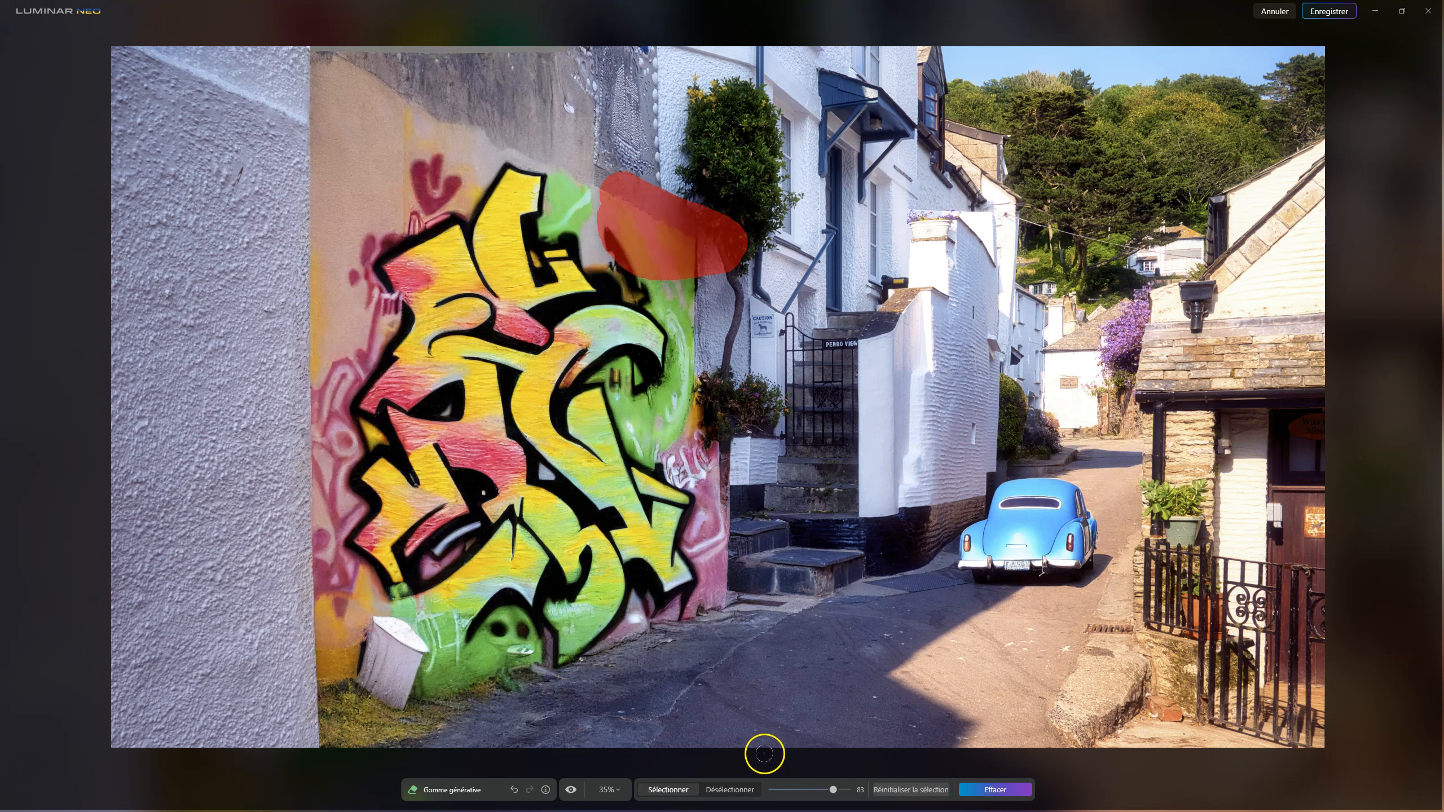
Compare the whole street photo before and after the erasures around the graffiti.
{"action": "left_click", "coordinate": [571, 791]}
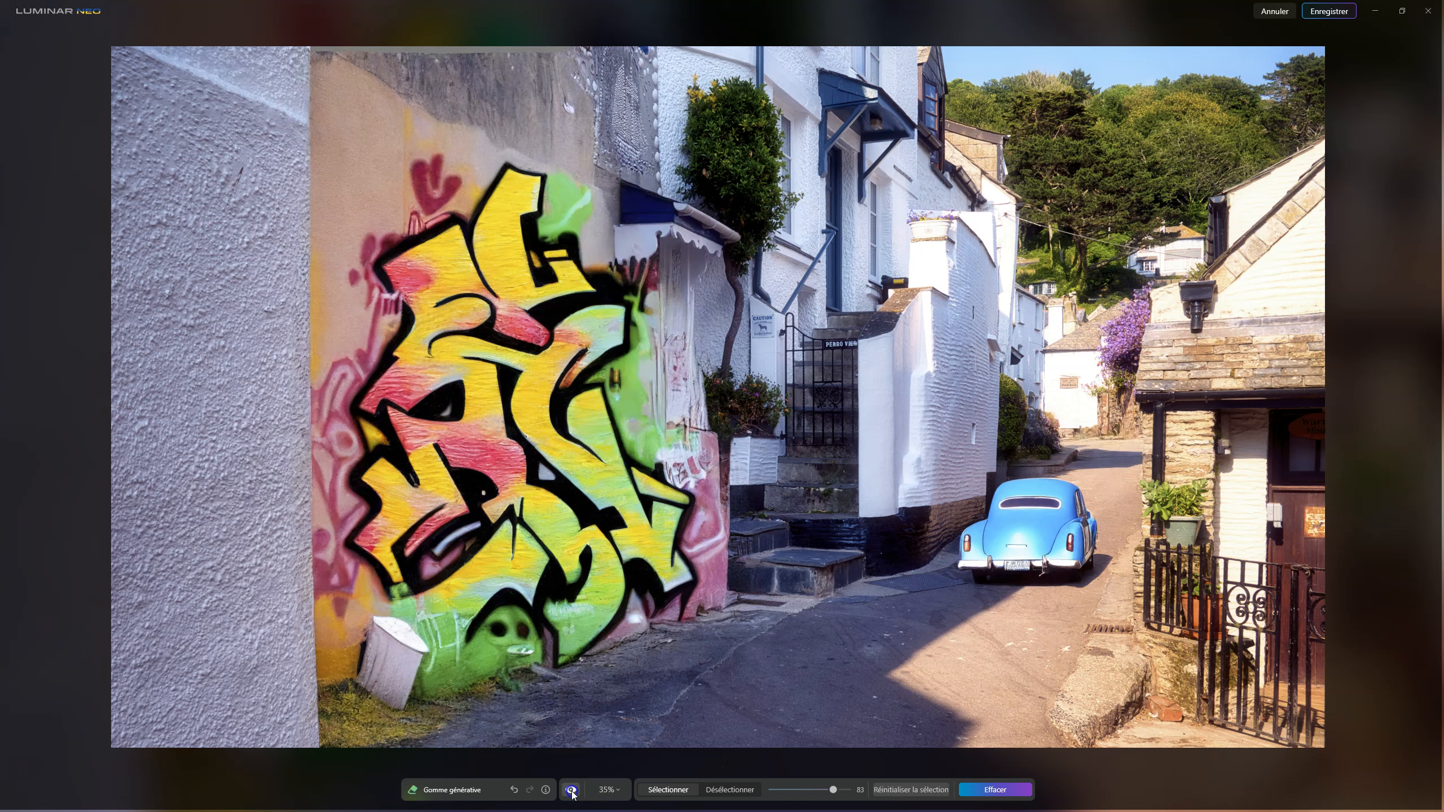
{"action": "left_click", "coordinate": [572, 791]}
{"action": "left_click", "coordinate": [572, 791]}
{"action": "left_click", "coordinate": [572, 792]}
{"action": "left_click", "coordinate": [572, 791]}
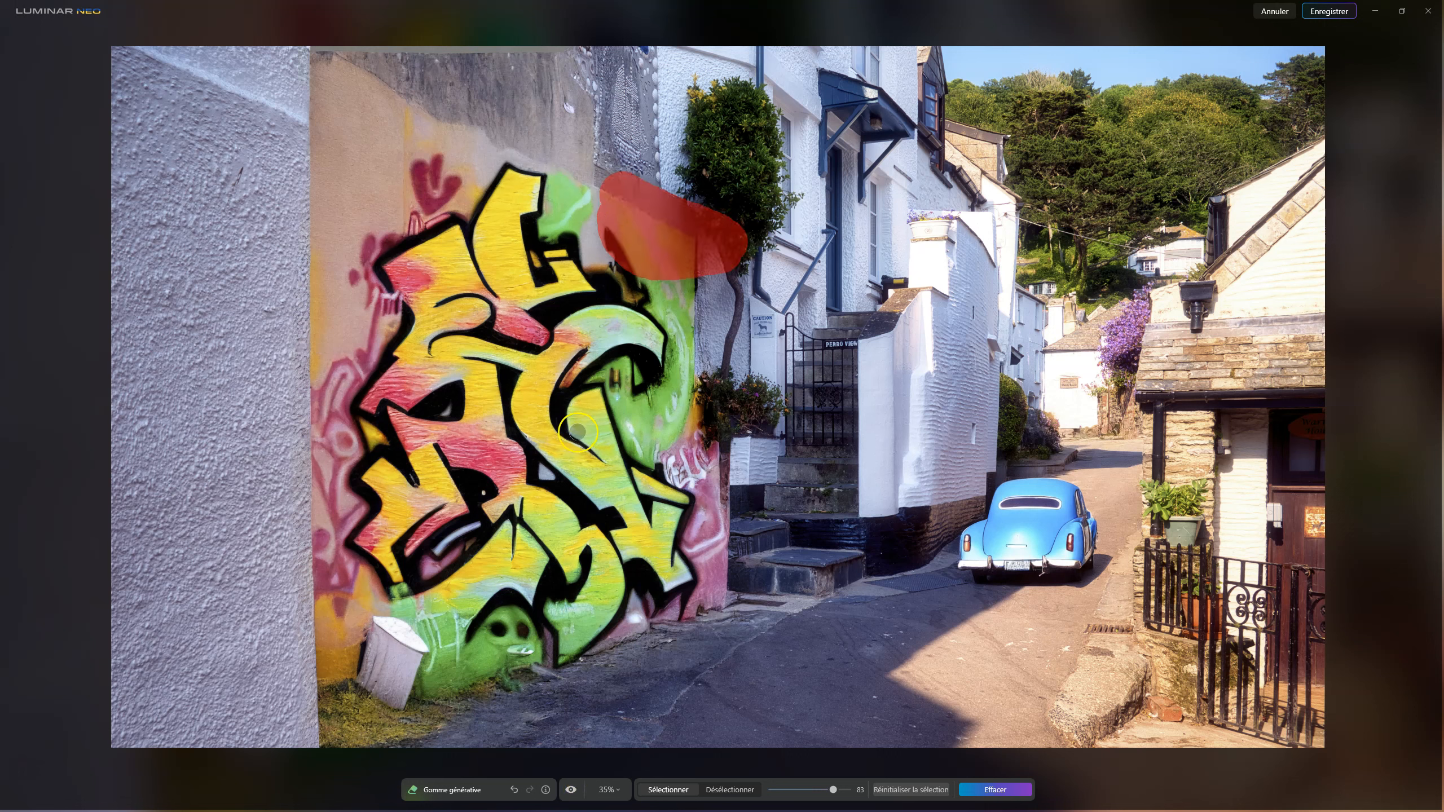
{"action": "left_click", "coordinate": [576, 796]}
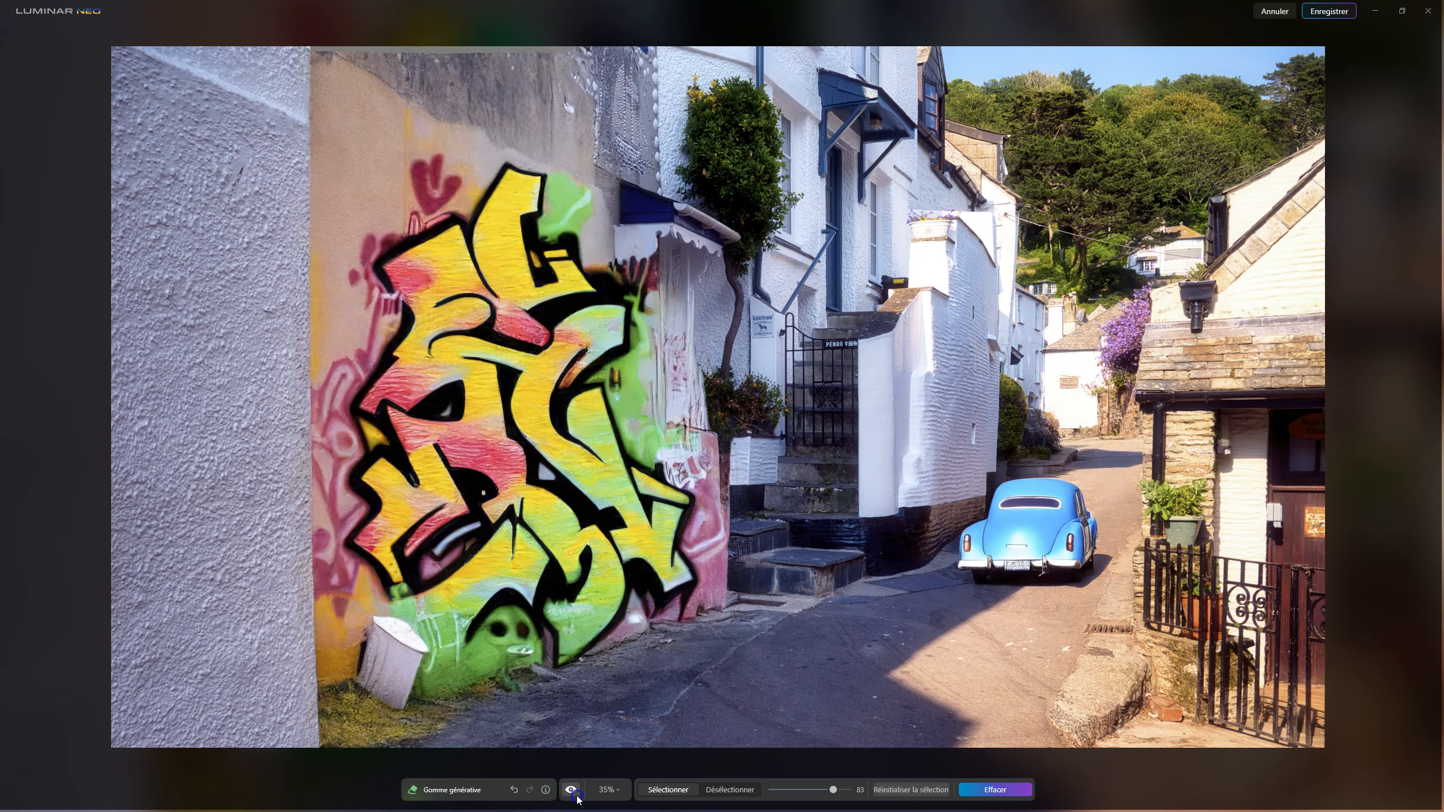
Examine the area of the erased awning up close with and without the edits, including the wall edge and tree trunk.
{"action": "scroll", "coordinate": [679, 407], "scroll_direction": "up", "scroll_amount": 3}
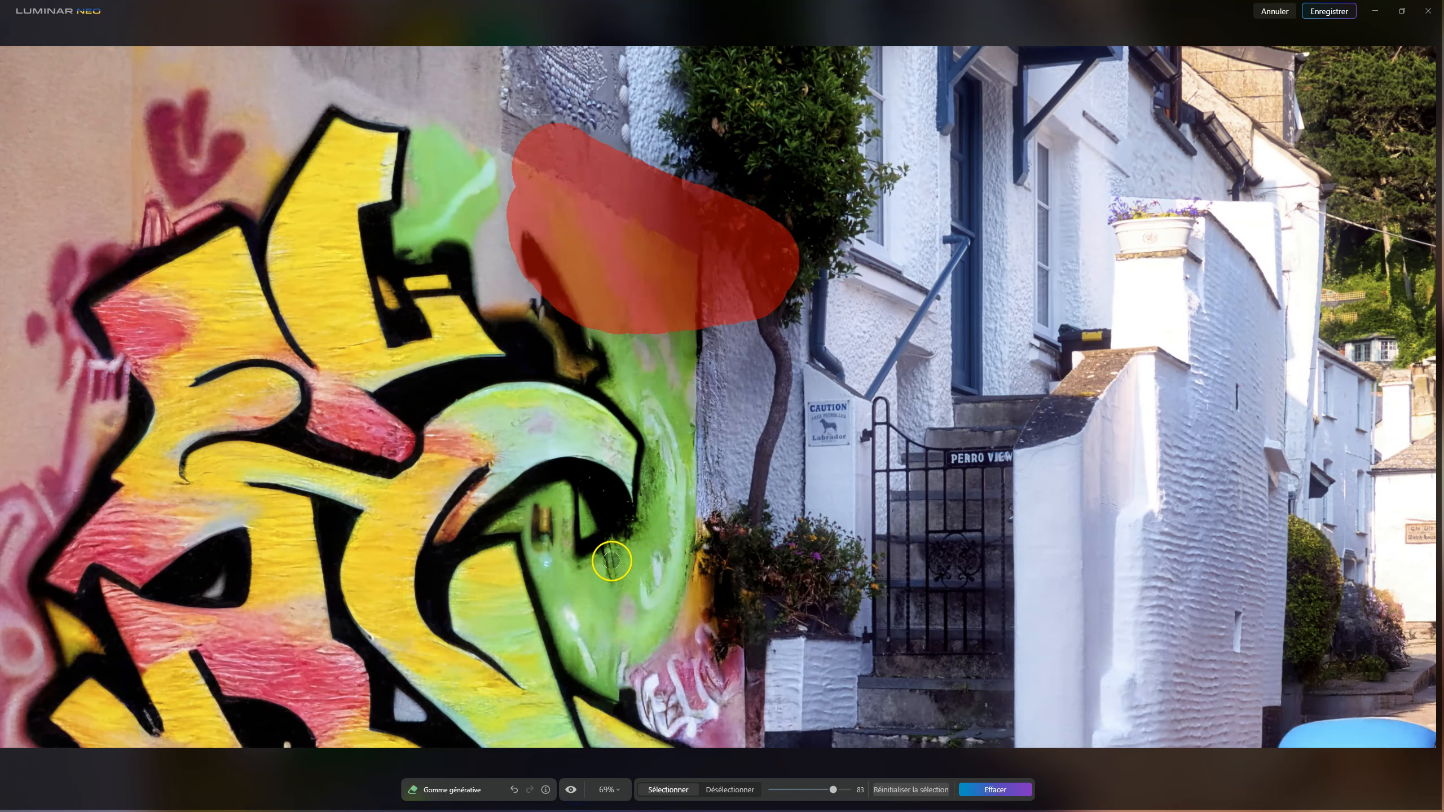
{"action": "scroll", "coordinate": [688, 589], "scroll_direction": "up", "scroll_amount": 2}
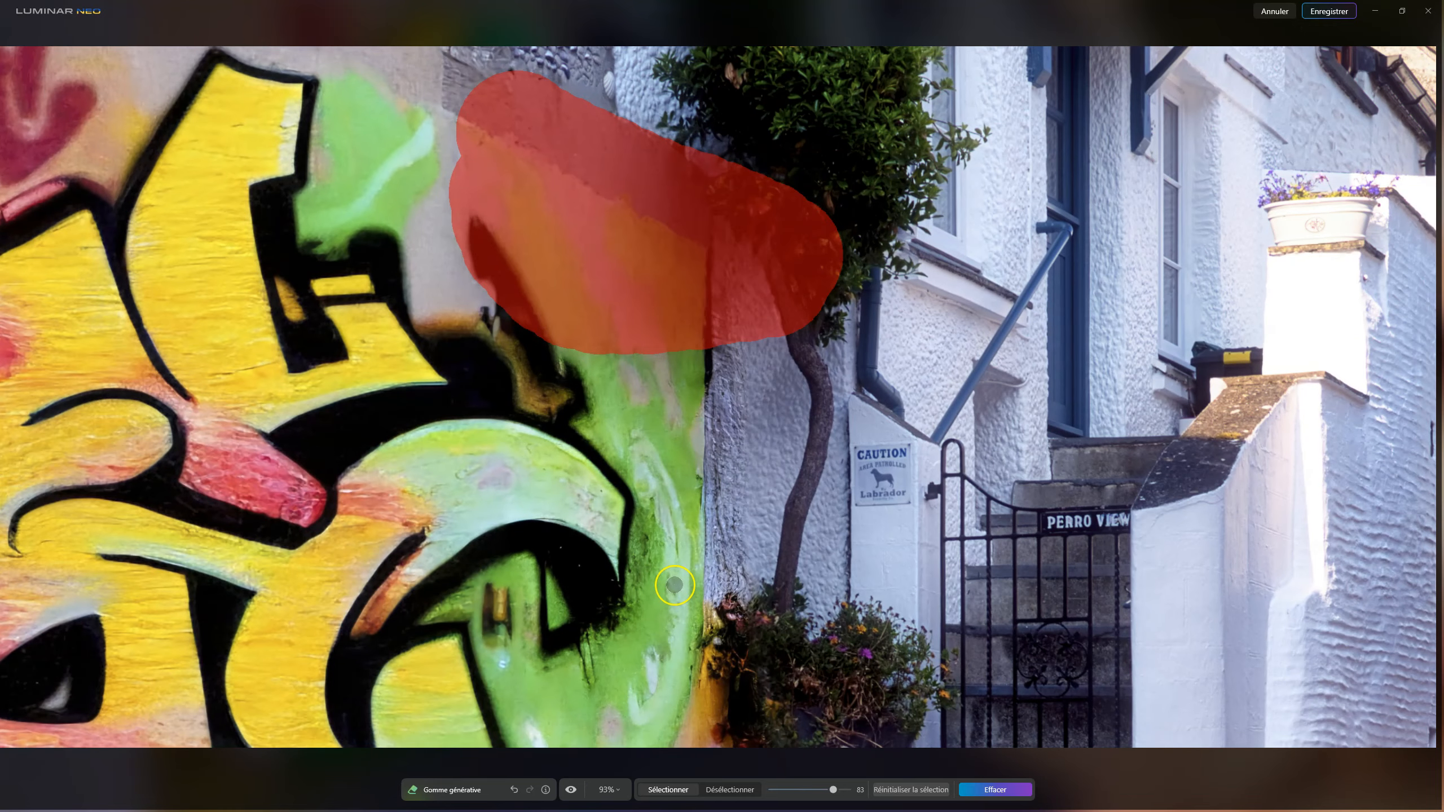
{"action": "scroll", "coordinate": [674, 585], "scroll_direction": "up", "scroll_amount": 1}
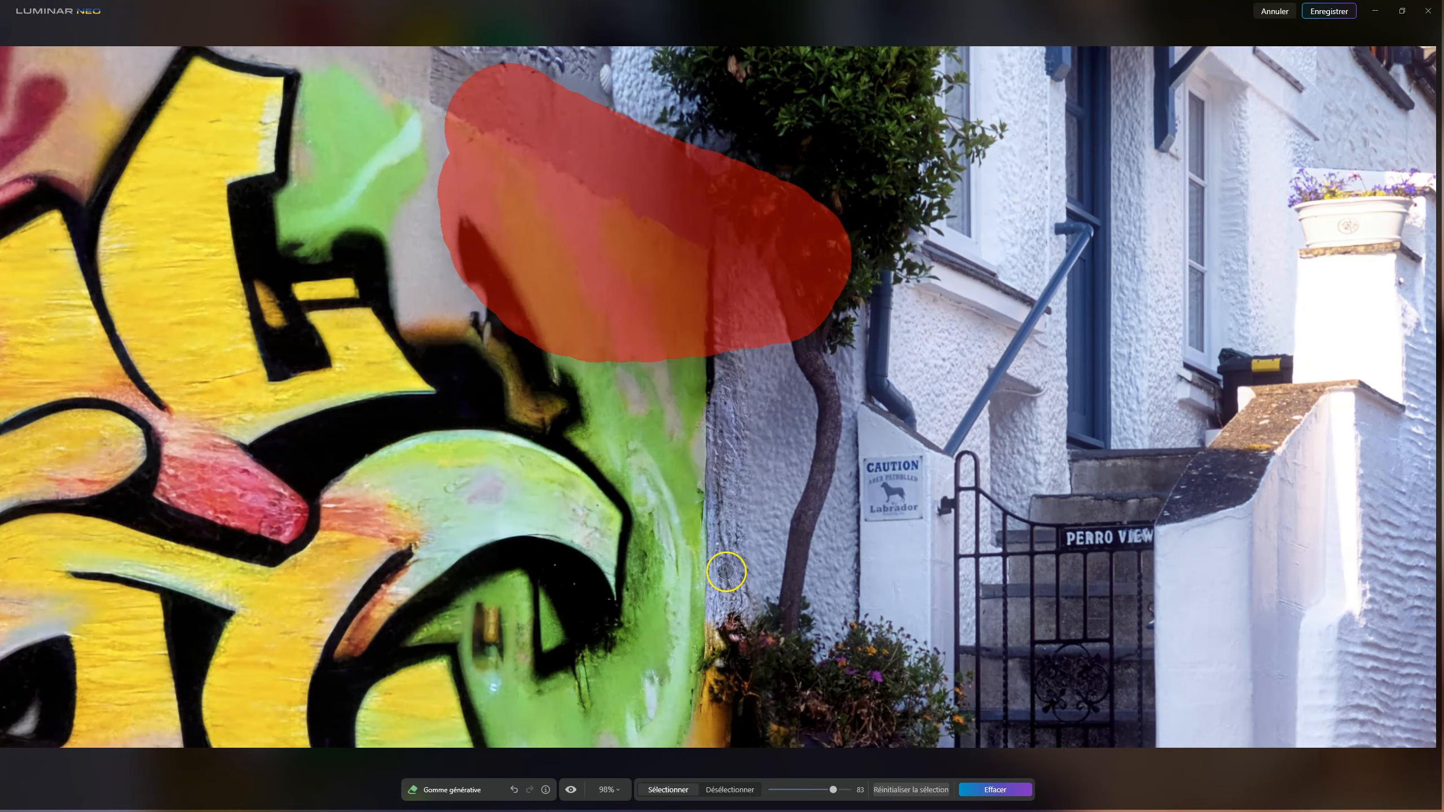
{"action": "left_click", "coordinate": [574, 790]}
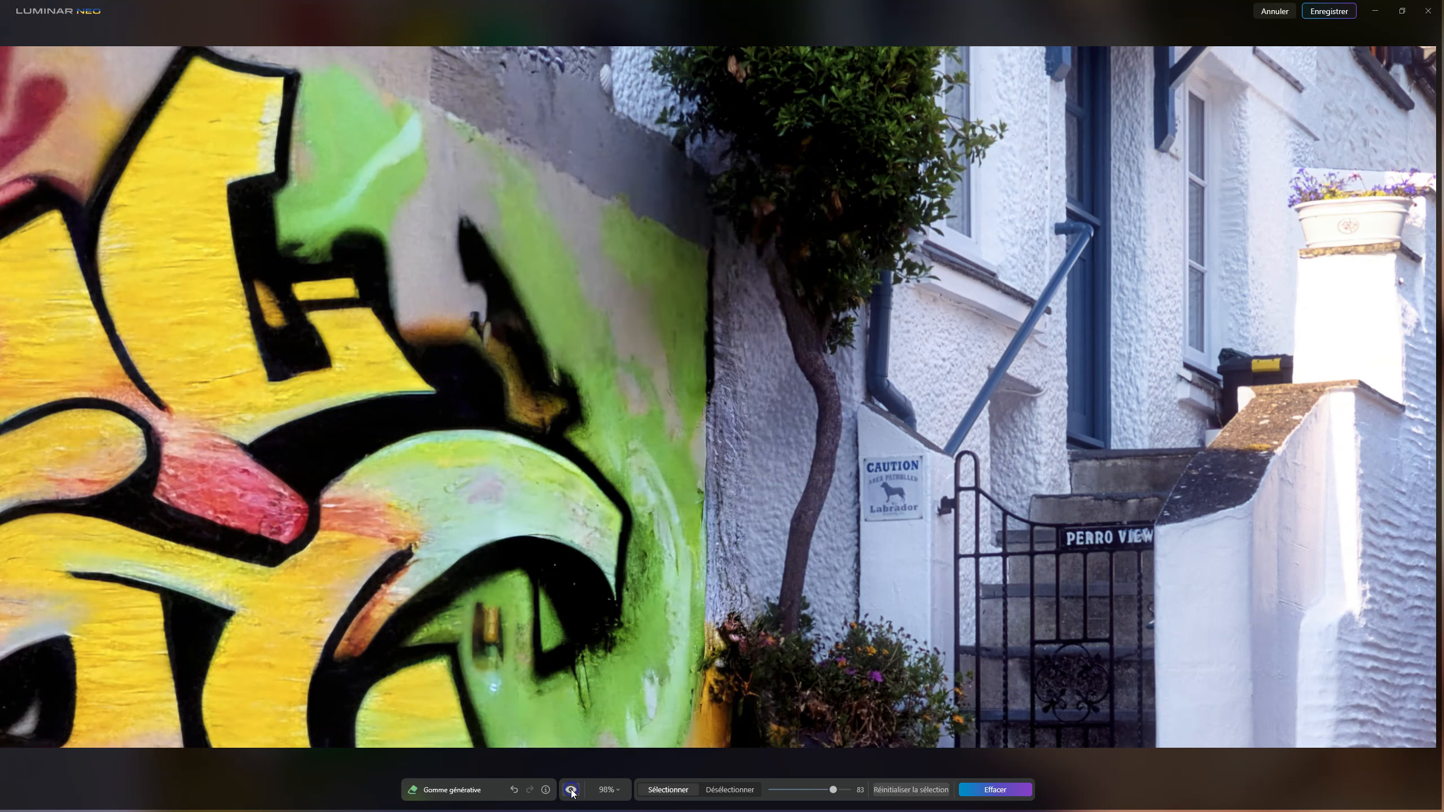
{"action": "left_click", "coordinate": [572, 791]}
{"action": "left_click", "coordinate": [571, 790]}
{"action": "scroll", "coordinate": [631, 644], "scroll_direction": "down", "scroll_amount": 5}
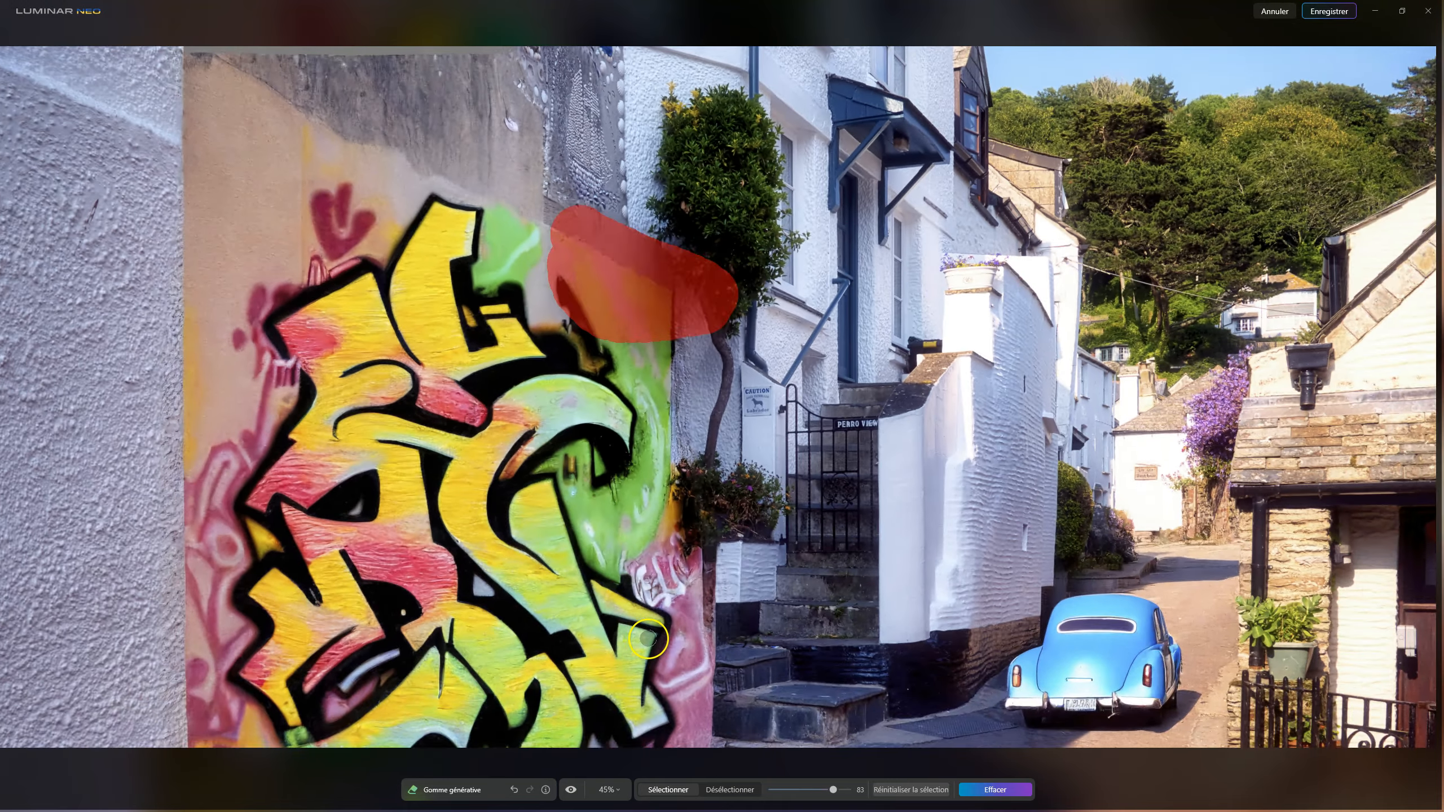
Reset the selection, then mask and erase the upper stone step and the wall edge beside the graffiti.
{"action": "scroll", "coordinate": [648, 638], "scroll_direction": "down", "scroll_amount": 1}
{"action": "scroll", "coordinate": [763, 583], "scroll_direction": "up", "scroll_amount": 3}
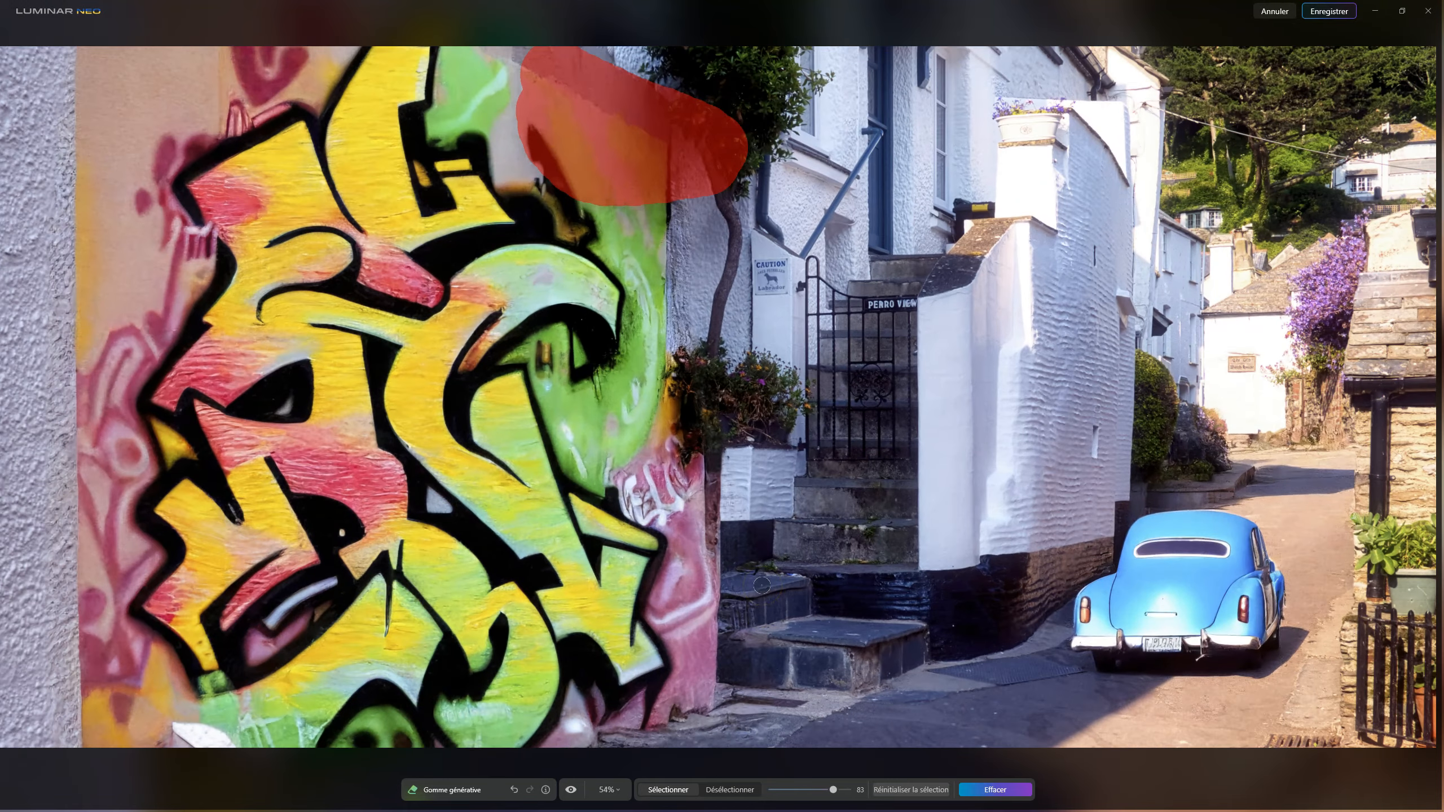
{"action": "scroll", "coordinate": [762, 585], "scroll_direction": "up", "scroll_amount": 1}
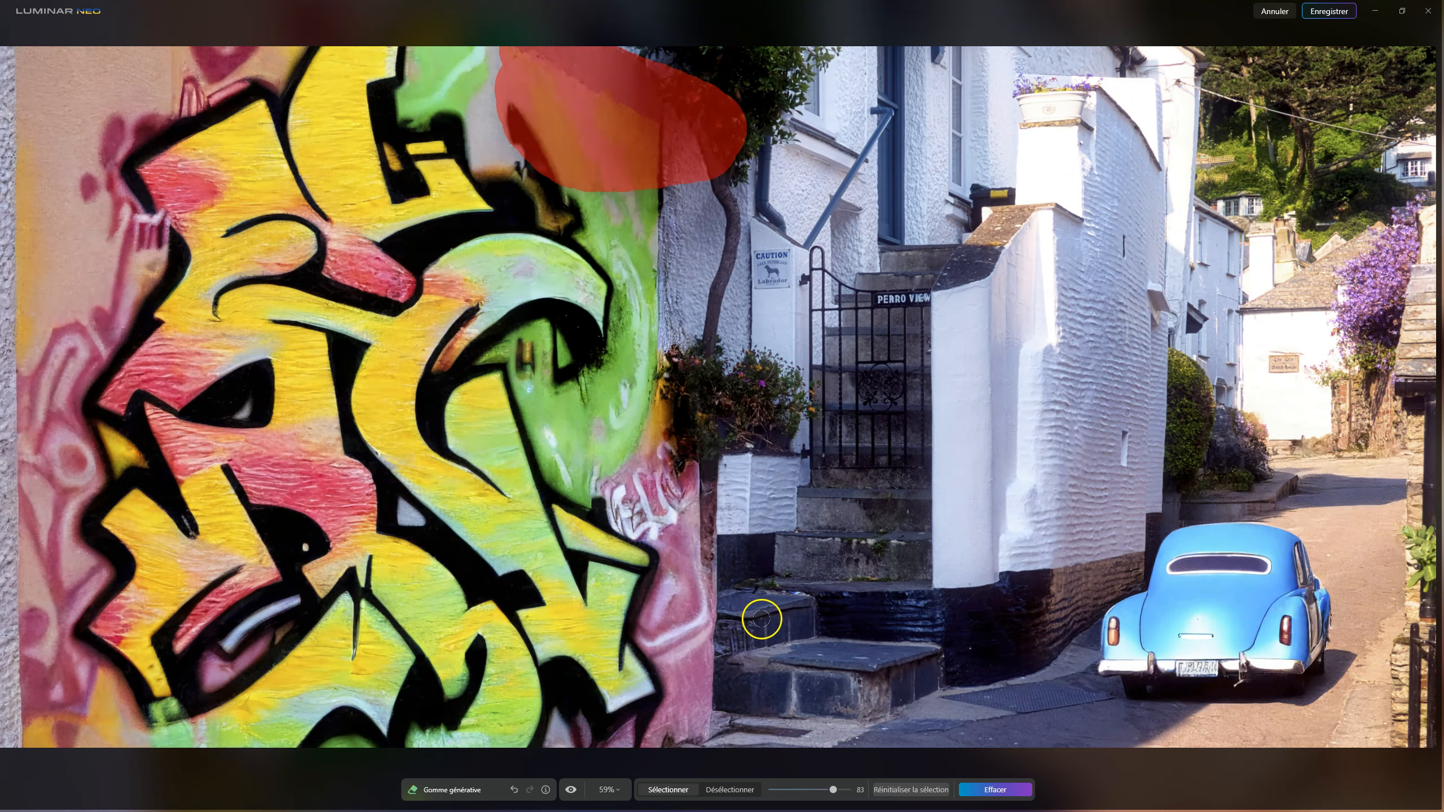
{"action": "scroll", "coordinate": [722, 345], "scroll_direction": "down", "scroll_amount": 4}
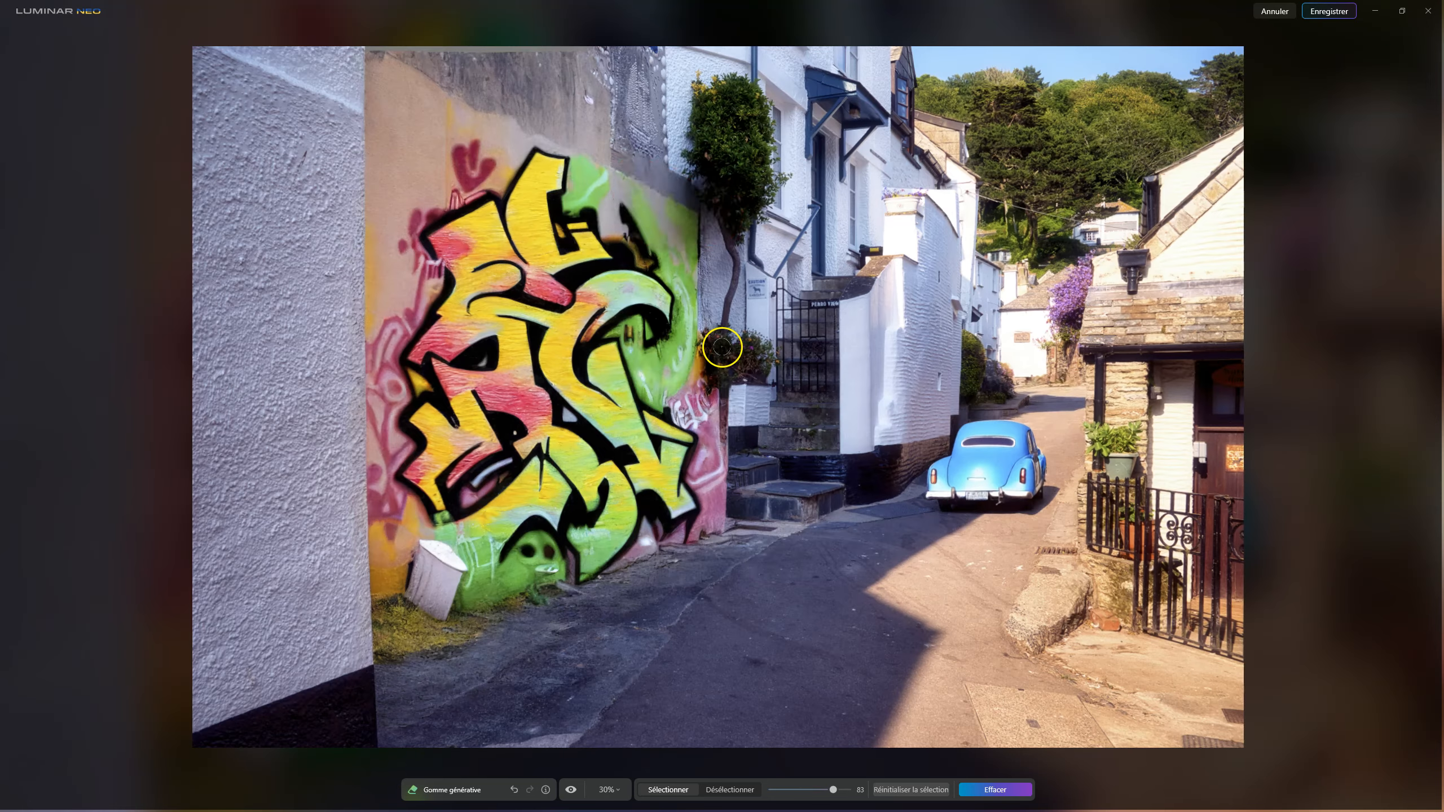
{"action": "scroll", "coordinate": [722, 347], "scroll_direction": "up", "scroll_amount": 1}
{"action": "left_click", "coordinate": [910, 790]}
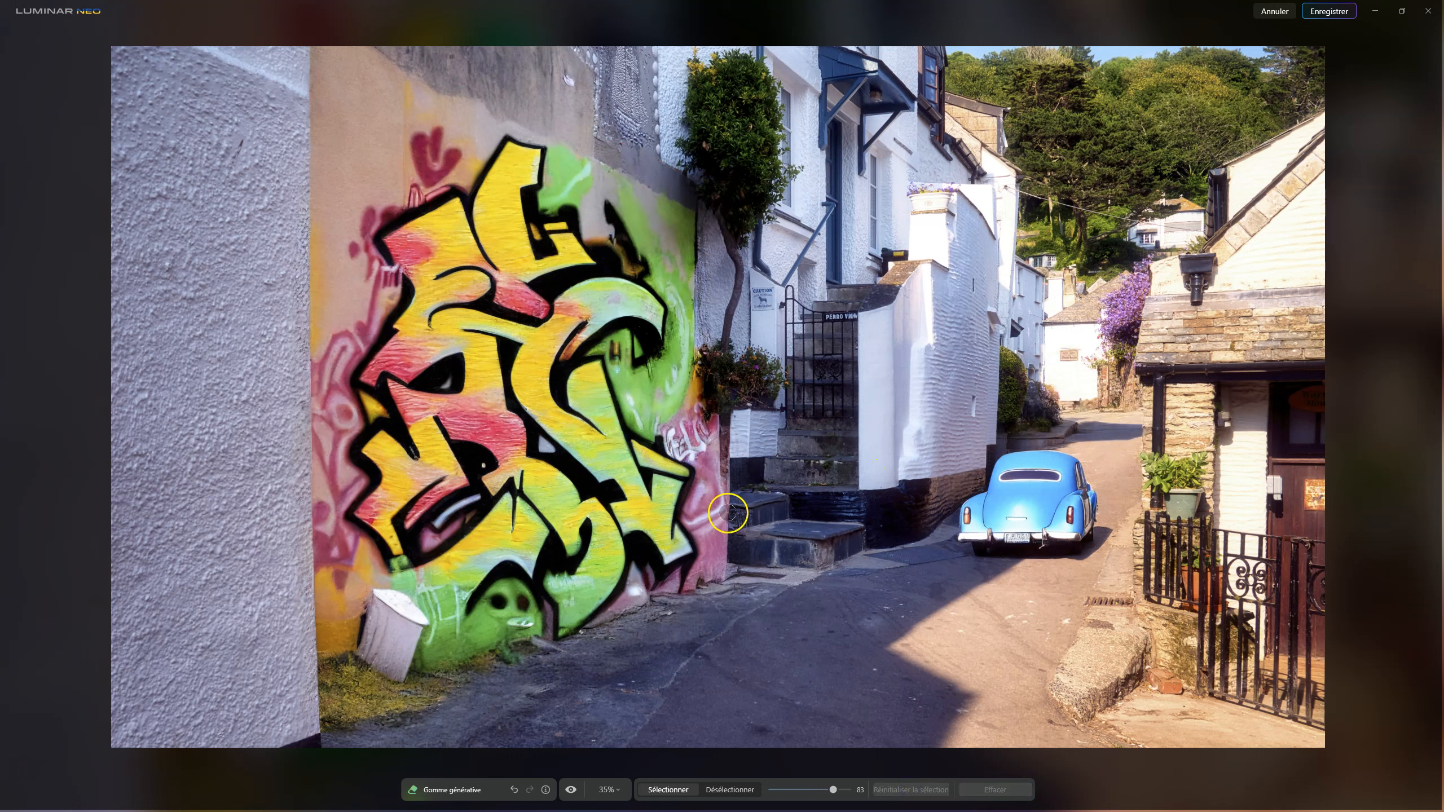
{"action": "left_click_drag", "start_coordinate": [728, 513], "coordinate": [760, 513]}
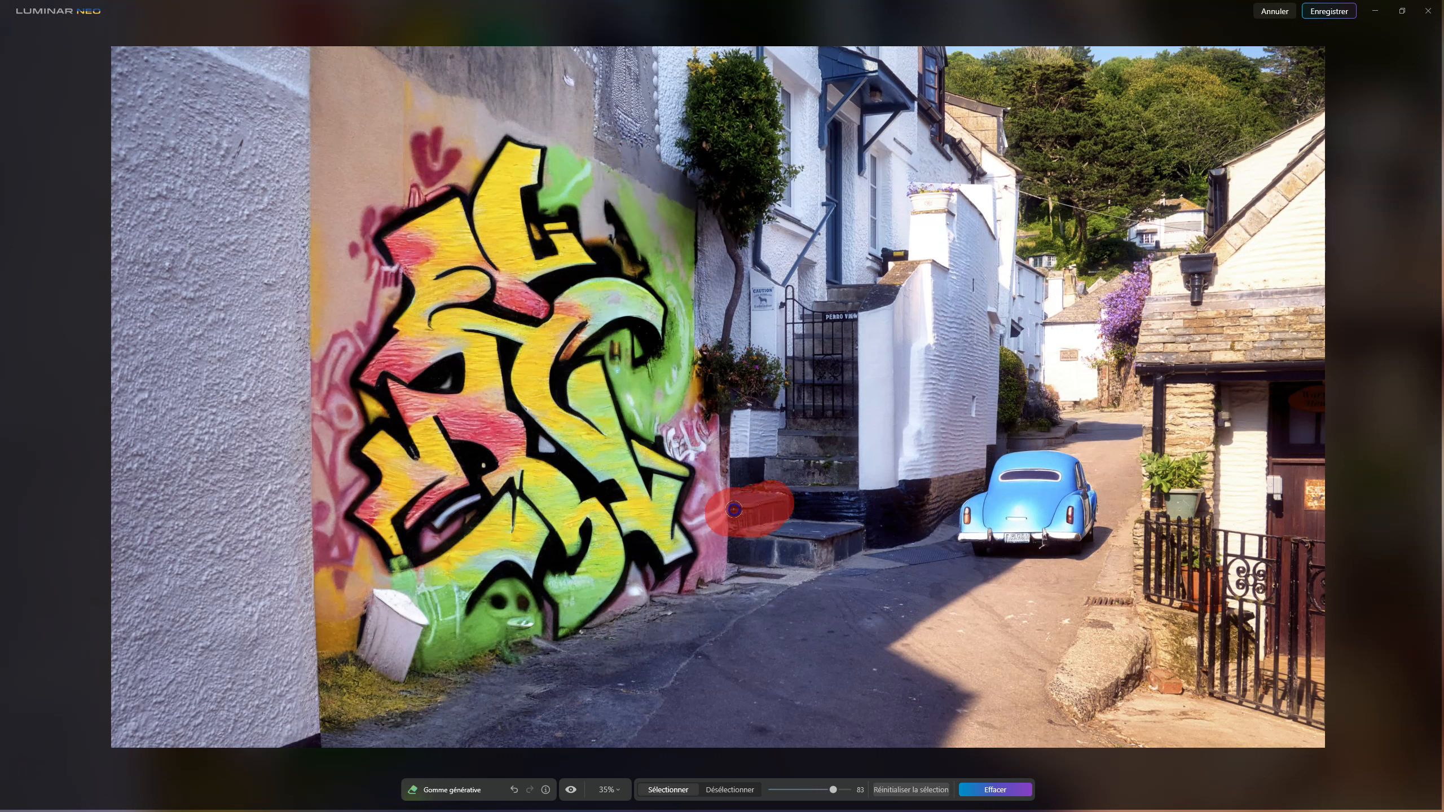
{"action": "left_click_drag", "start_coordinate": [734, 508], "coordinate": [731, 437]}
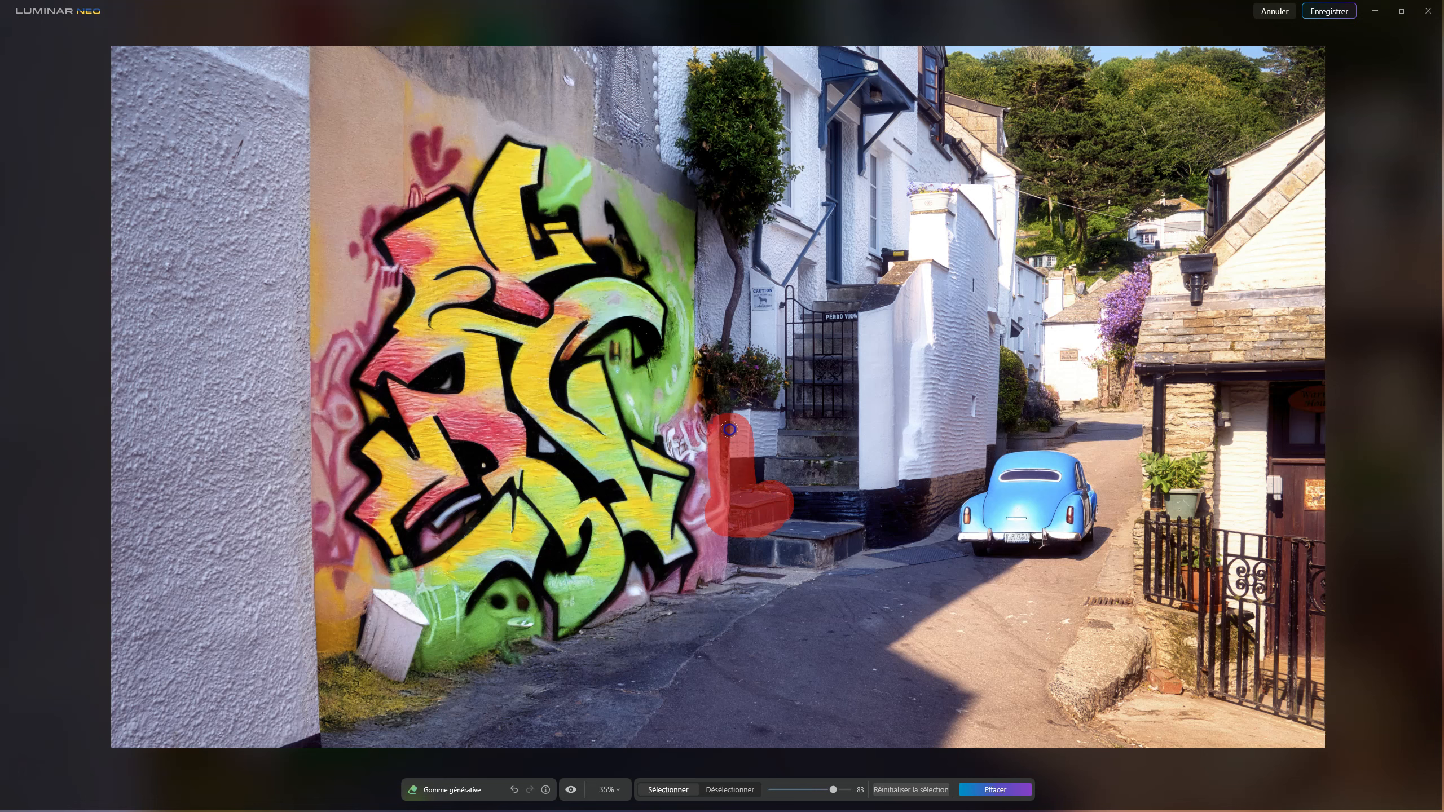
{"action": "left_click", "coordinate": [1004, 792]}
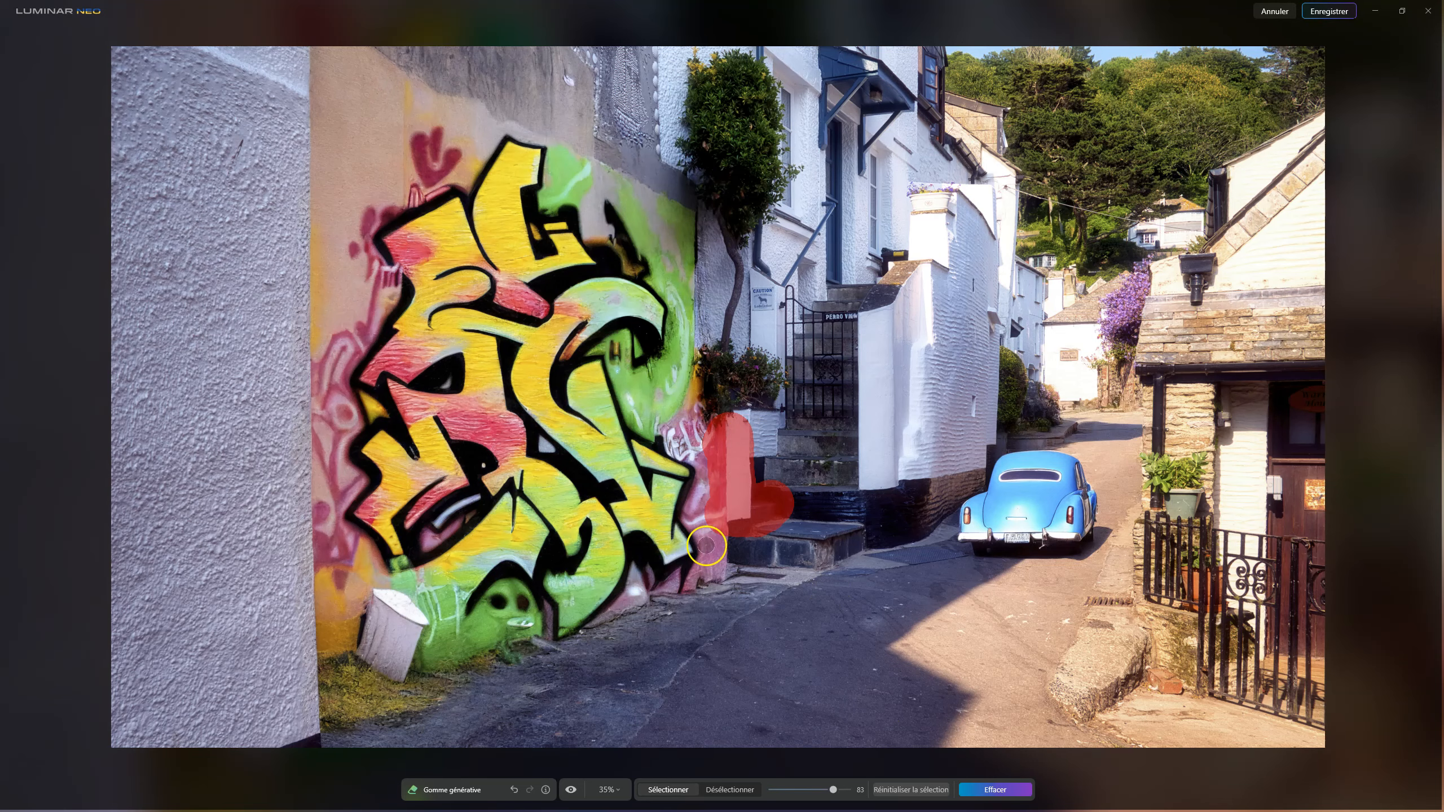
Compare the wall edge and stone steps beside the graffiti up close before and after the erasure.
{"action": "left_click_drag", "start_coordinate": [730, 420], "coordinate": [770, 506]}
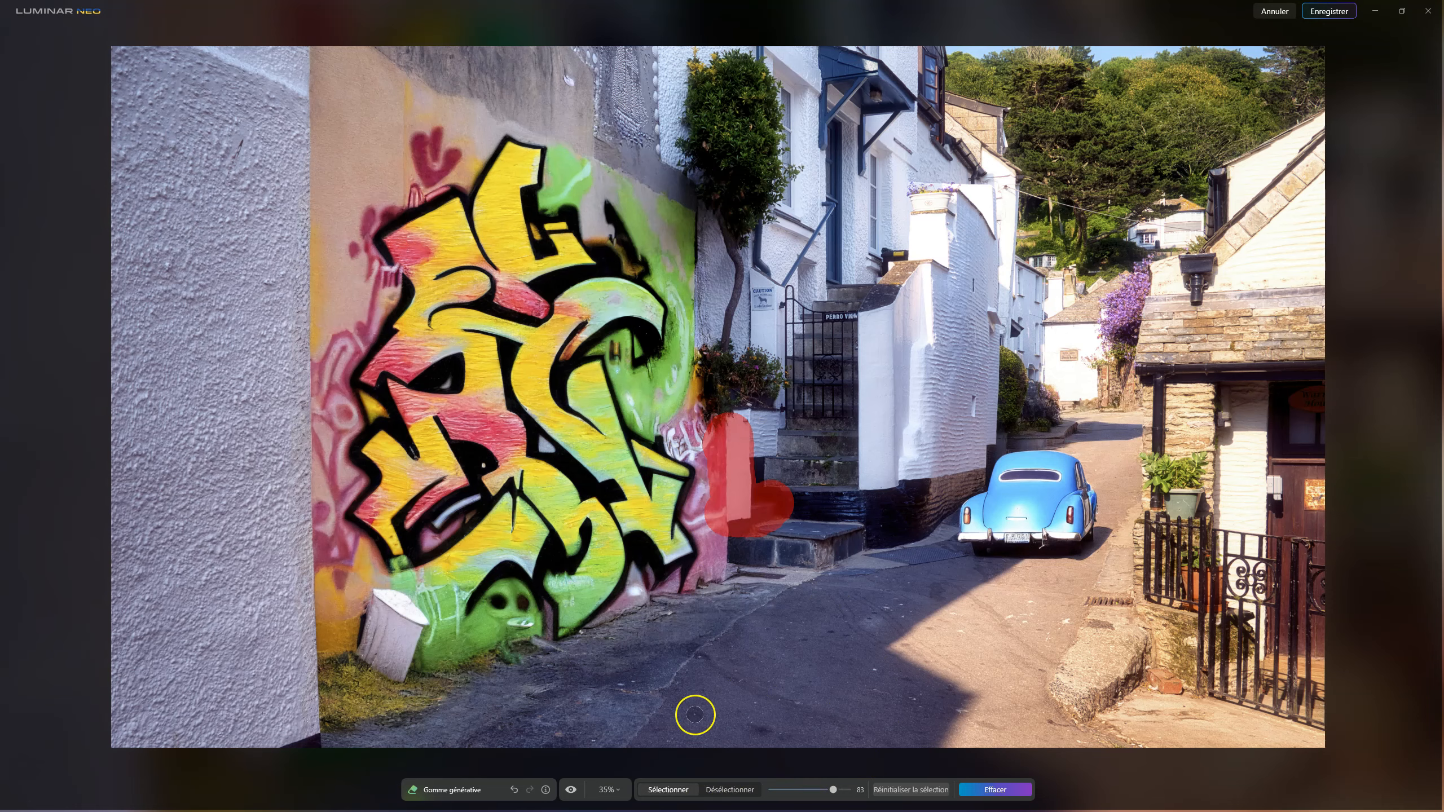
{"action": "scroll", "coordinate": [732, 587], "scroll_direction": "up", "scroll_amount": 4}
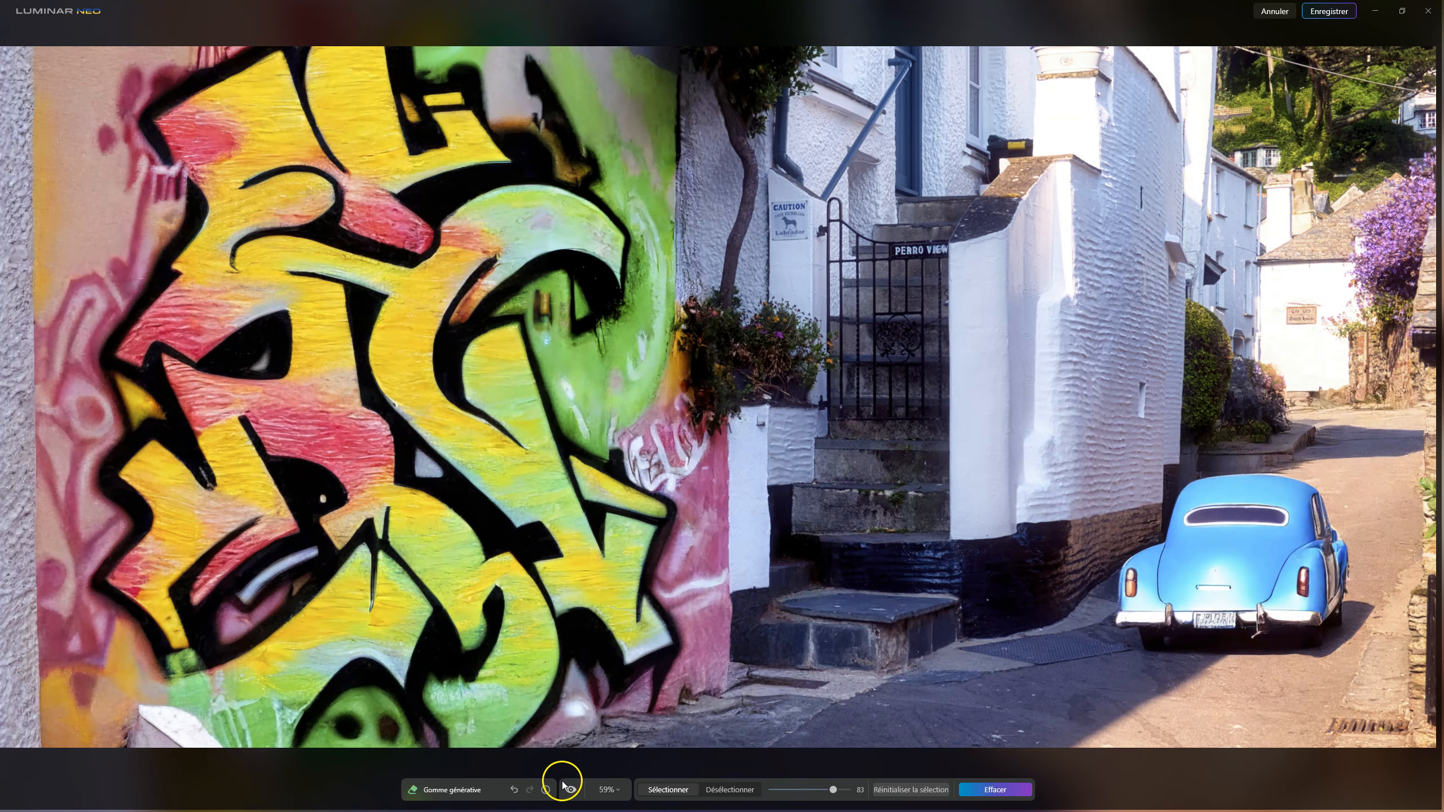
{"action": "left_click", "coordinate": [570, 790]}
{"action": "left_click", "coordinate": [570, 791]}
{"action": "left_click", "coordinate": [570, 790]}
{"action": "left_click", "coordinate": [571, 791]}
{"action": "left_click", "coordinate": [571, 791]}
{"action": "left_click", "coordinate": [570, 791]}
{"action": "left_click", "coordinate": [570, 791]}
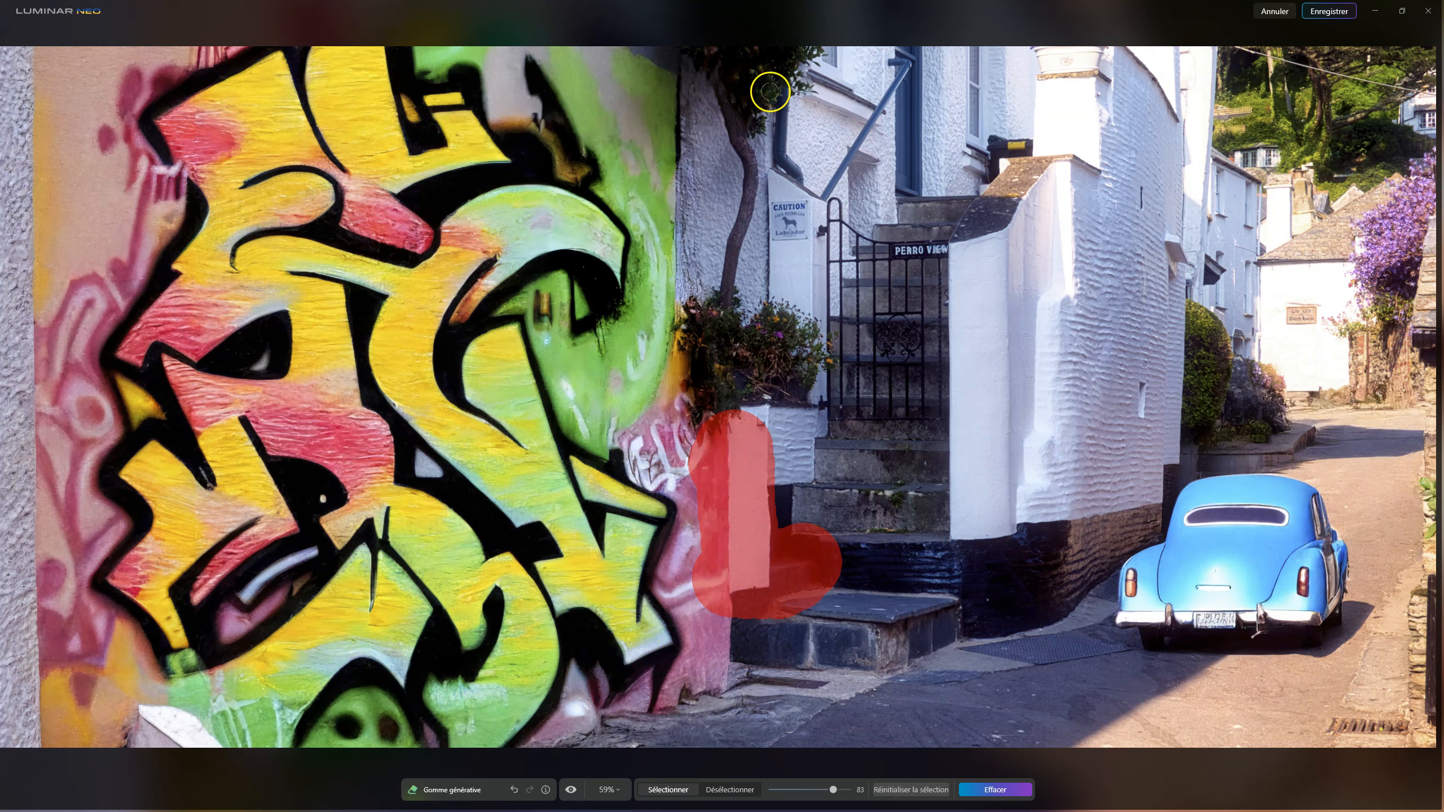
Toggle the edits off and on again to recheck the erased strip of wall and upper step beside the graffiti.
{"action": "left_click", "coordinate": [570, 789]}
{"action": "left_click", "coordinate": [571, 790]}
{"action": "left_click", "coordinate": [573, 791]}
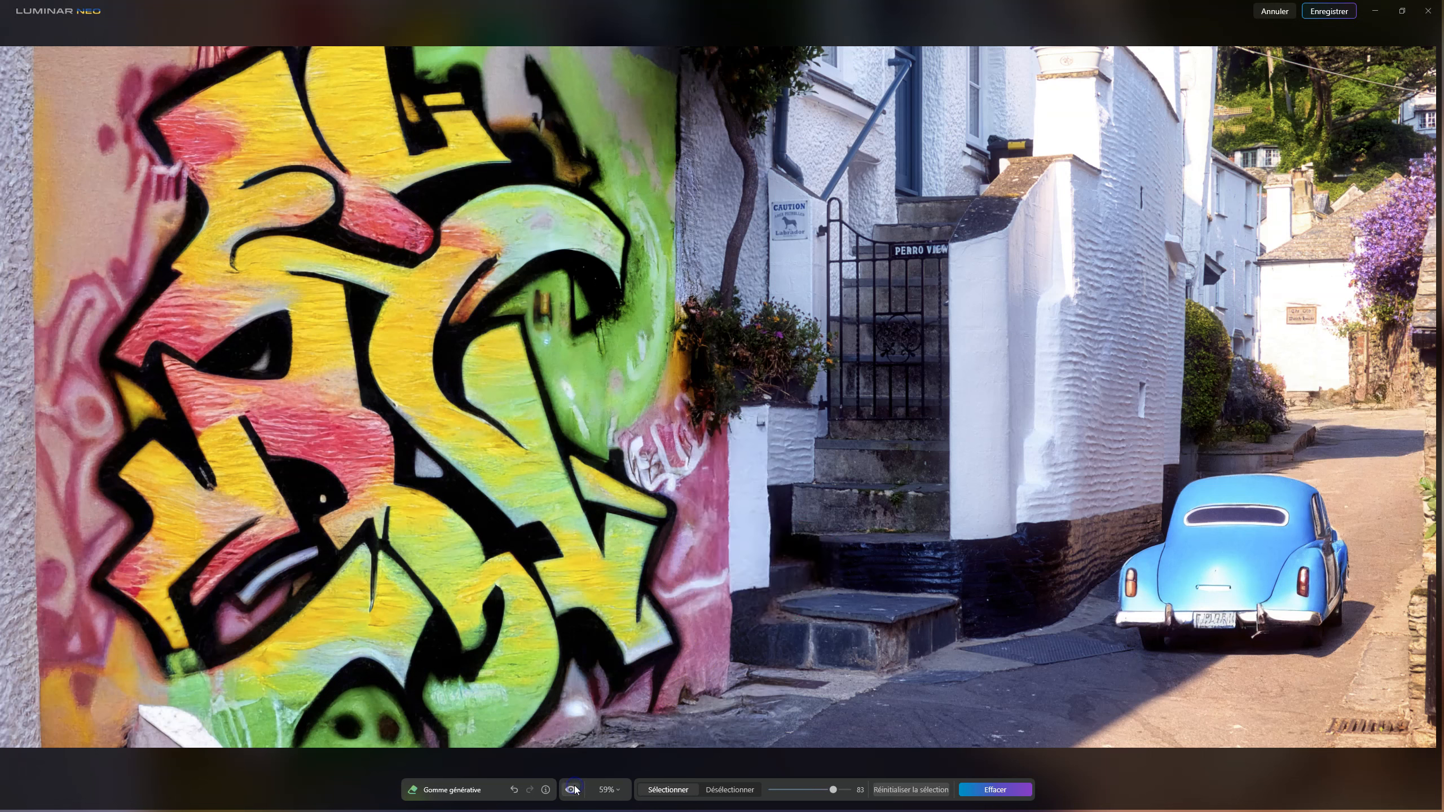
{"action": "left_click", "coordinate": [573, 789]}
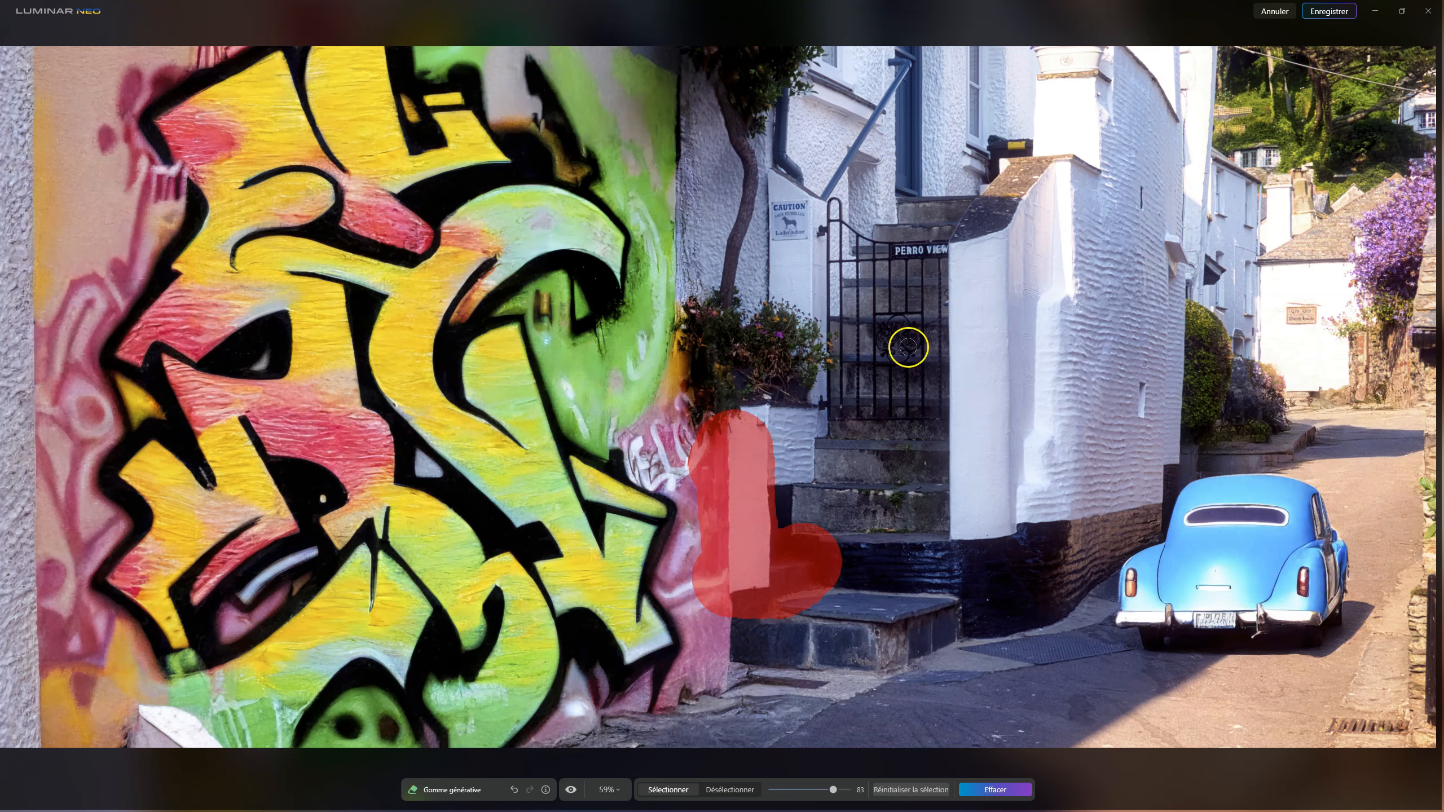
Clear the remaining mask over the wall edge and steps, and save the erased photo to the catalogue.
{"action": "scroll", "coordinate": [907, 410], "scroll_direction": "down", "scroll_amount": 2}
{"action": "scroll", "coordinate": [906, 410], "scroll_direction": "down", "scroll_amount": 1}
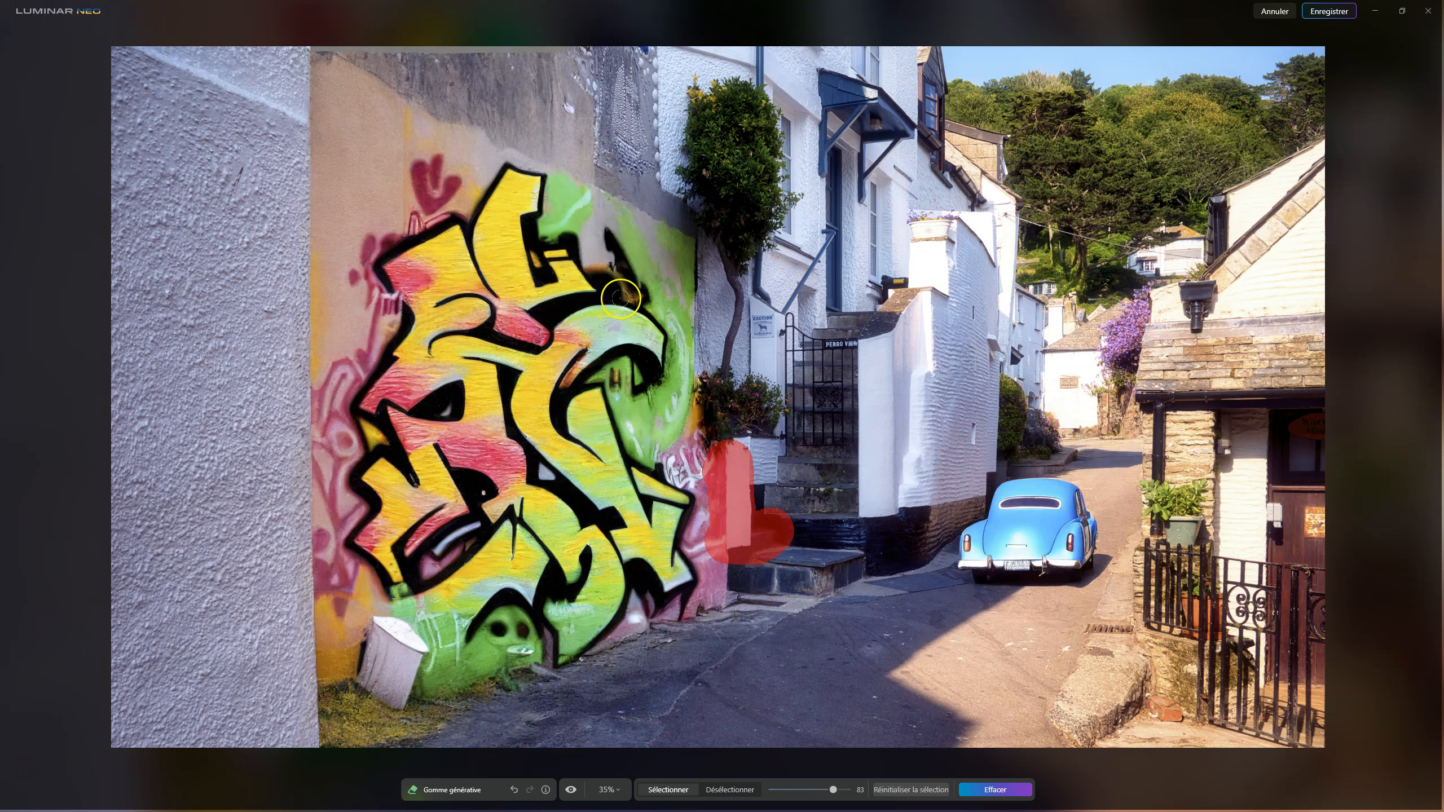
{"action": "left_click", "coordinate": [908, 789]}
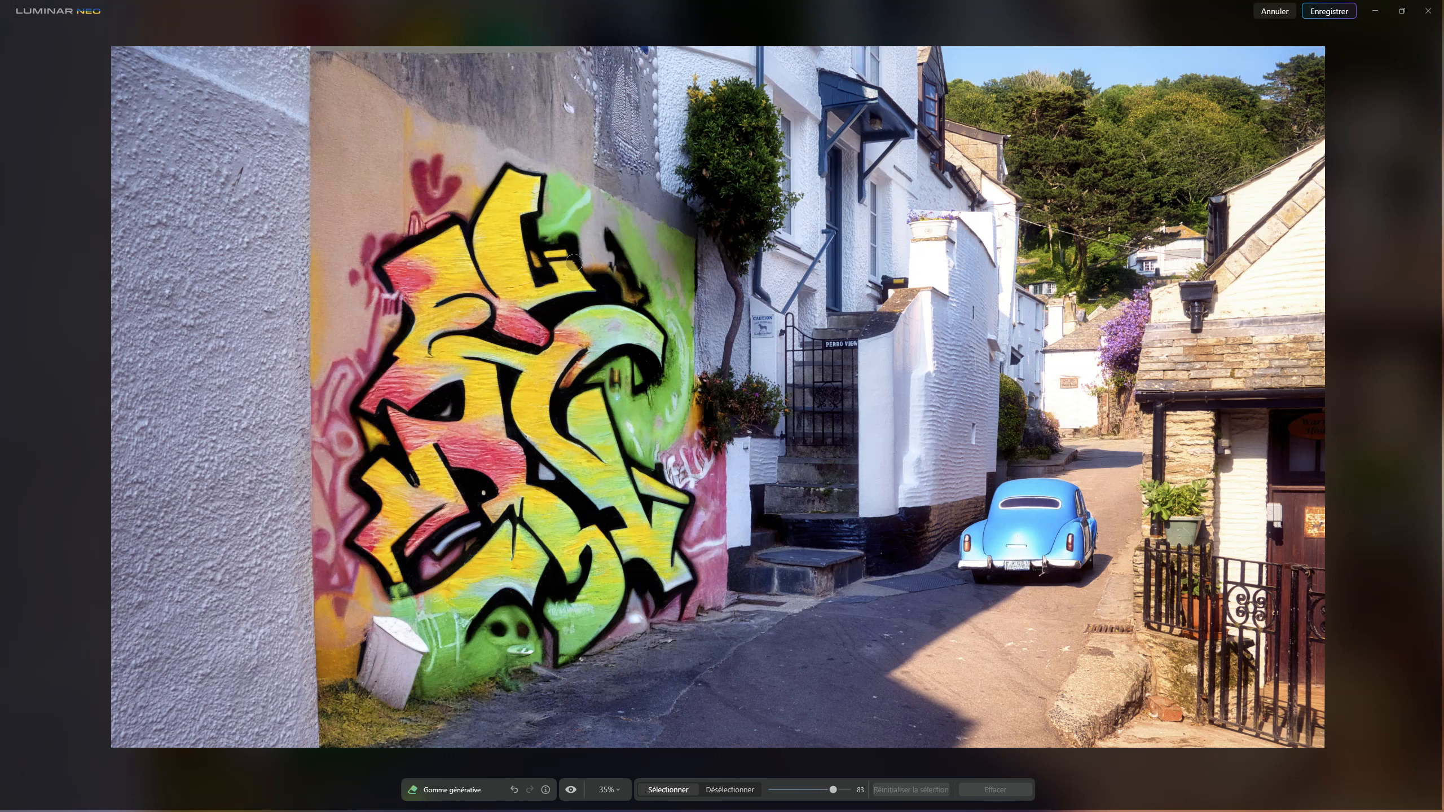
{"action": "left_click", "coordinate": [1322, 17]}
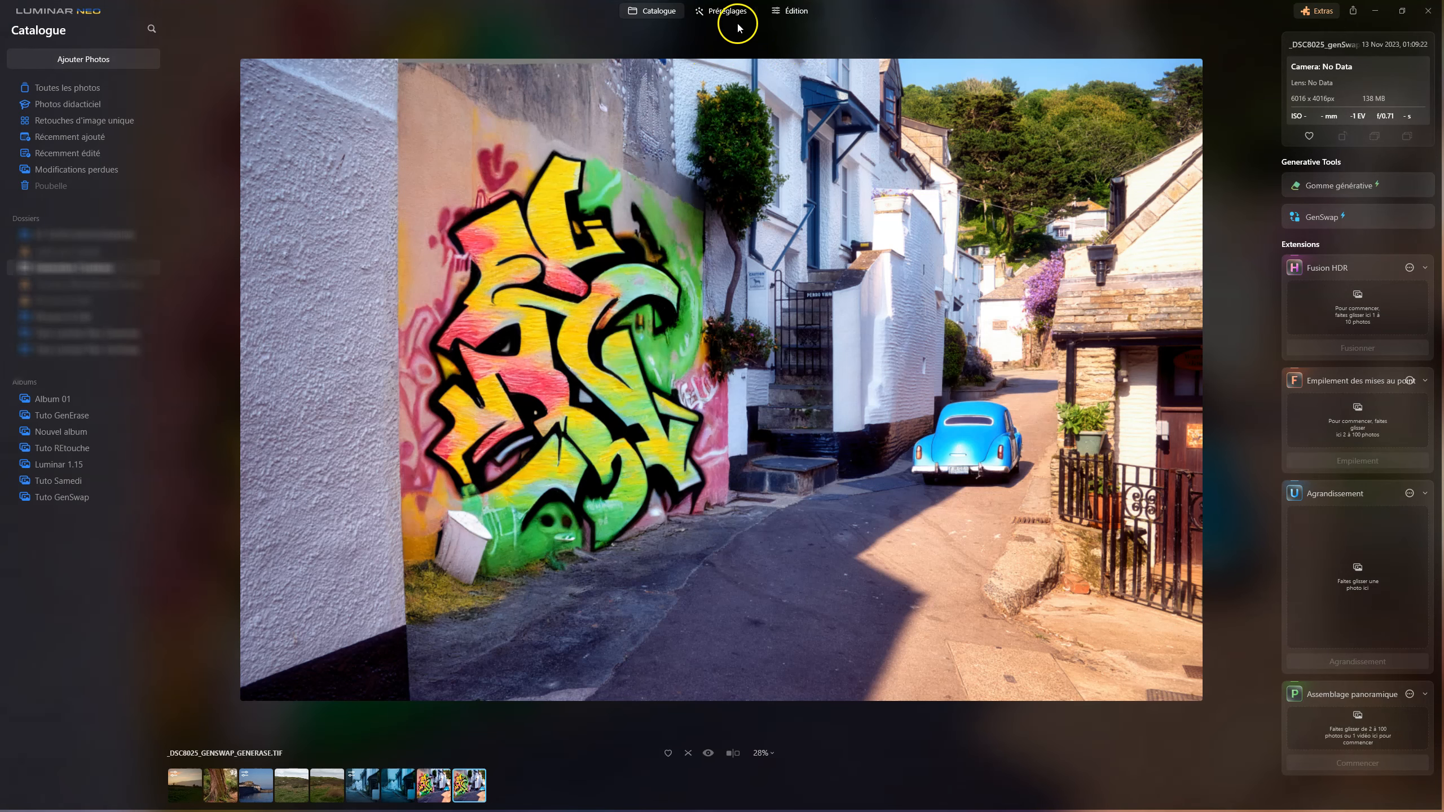
Crop the saved photo at its original ratio to about 5484 × 3661 pixels, shifting the image within the frame to trim its edges.
{"action": "left_click", "coordinate": [796, 11]}
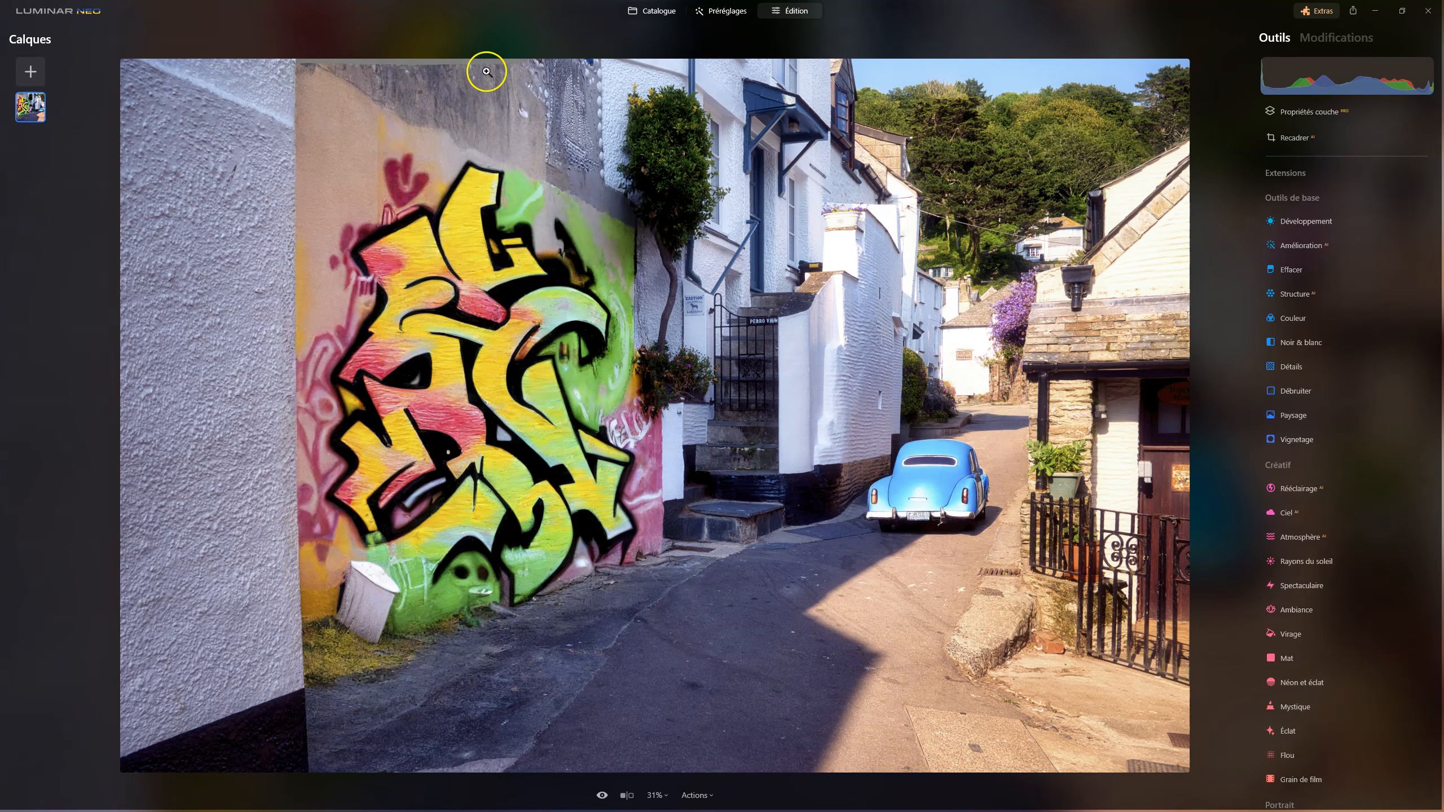
{"action": "left_click", "coordinate": [1287, 137]}
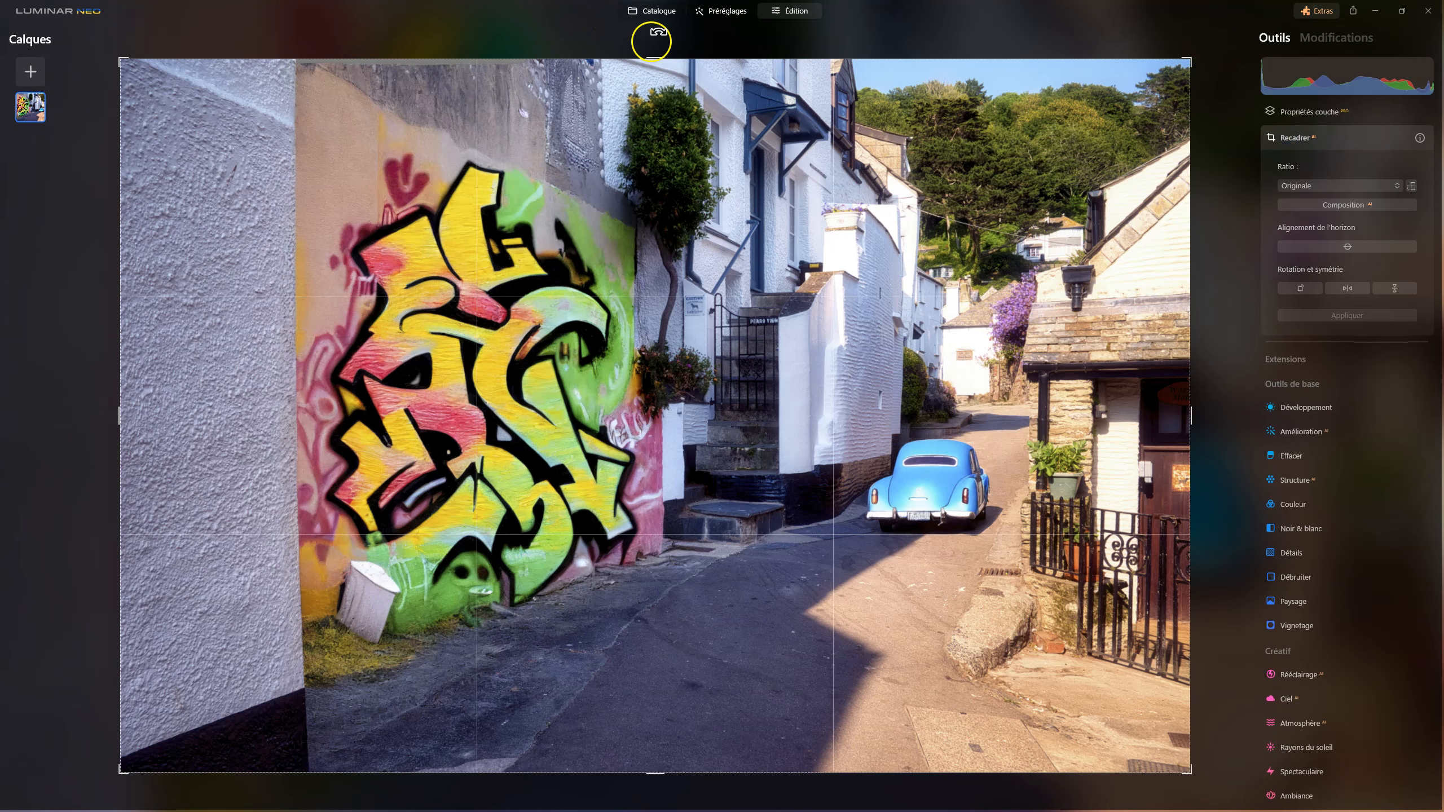
{"action": "left_click_drag", "start_coordinate": [655, 58], "coordinate": [654, 88]}
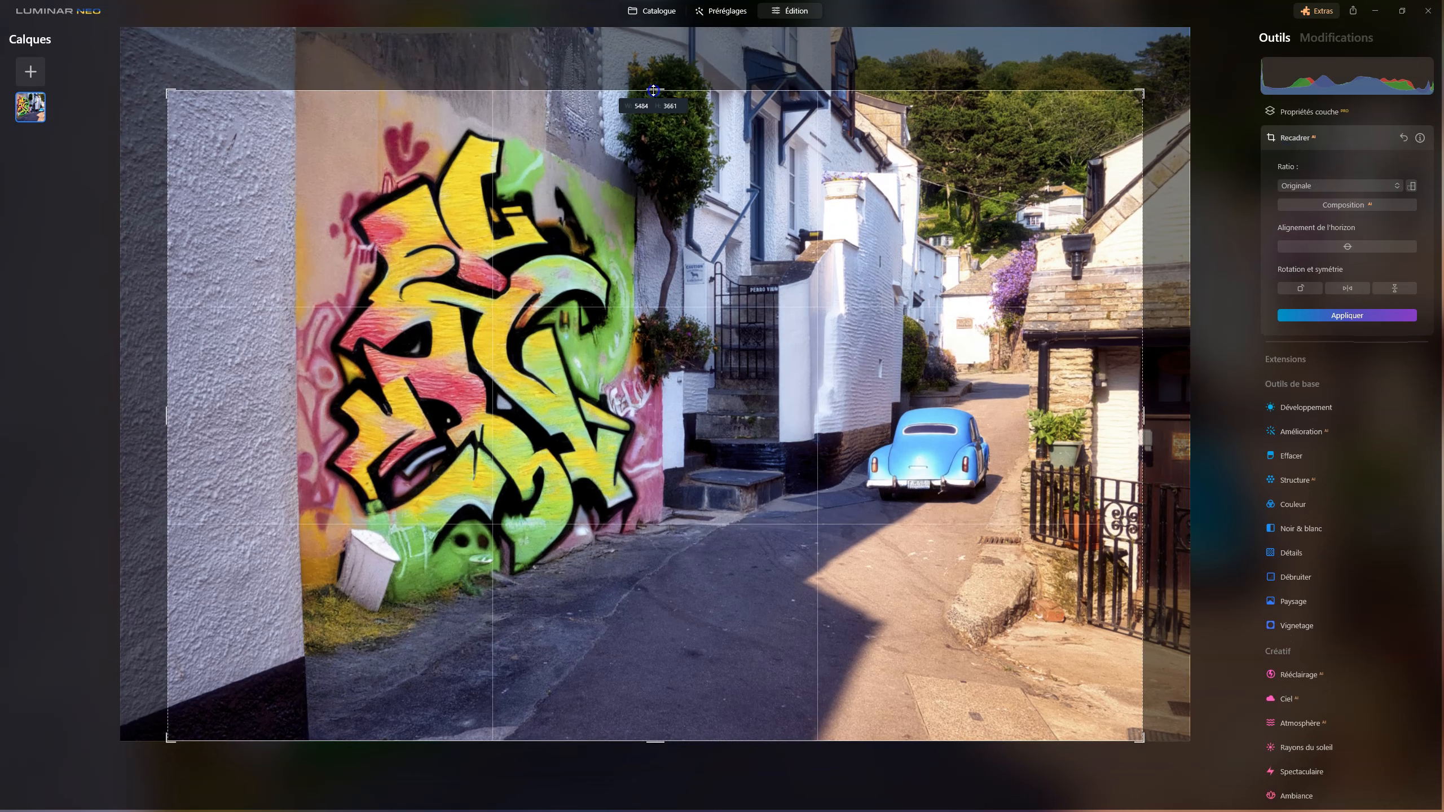
{"action": "left_click_drag", "start_coordinate": [713, 335], "coordinate": [741, 390]}
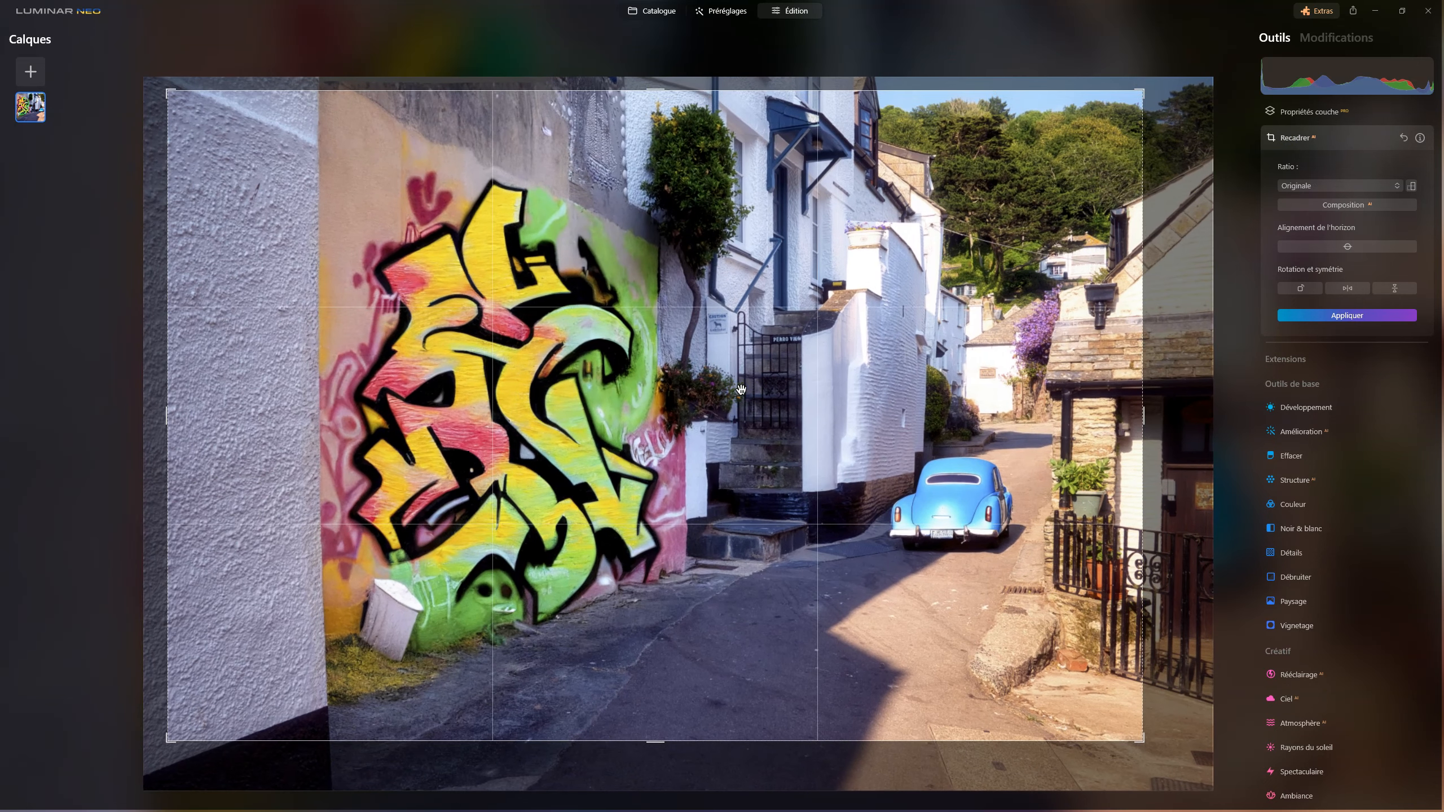
{"action": "key", "text": "Return"}
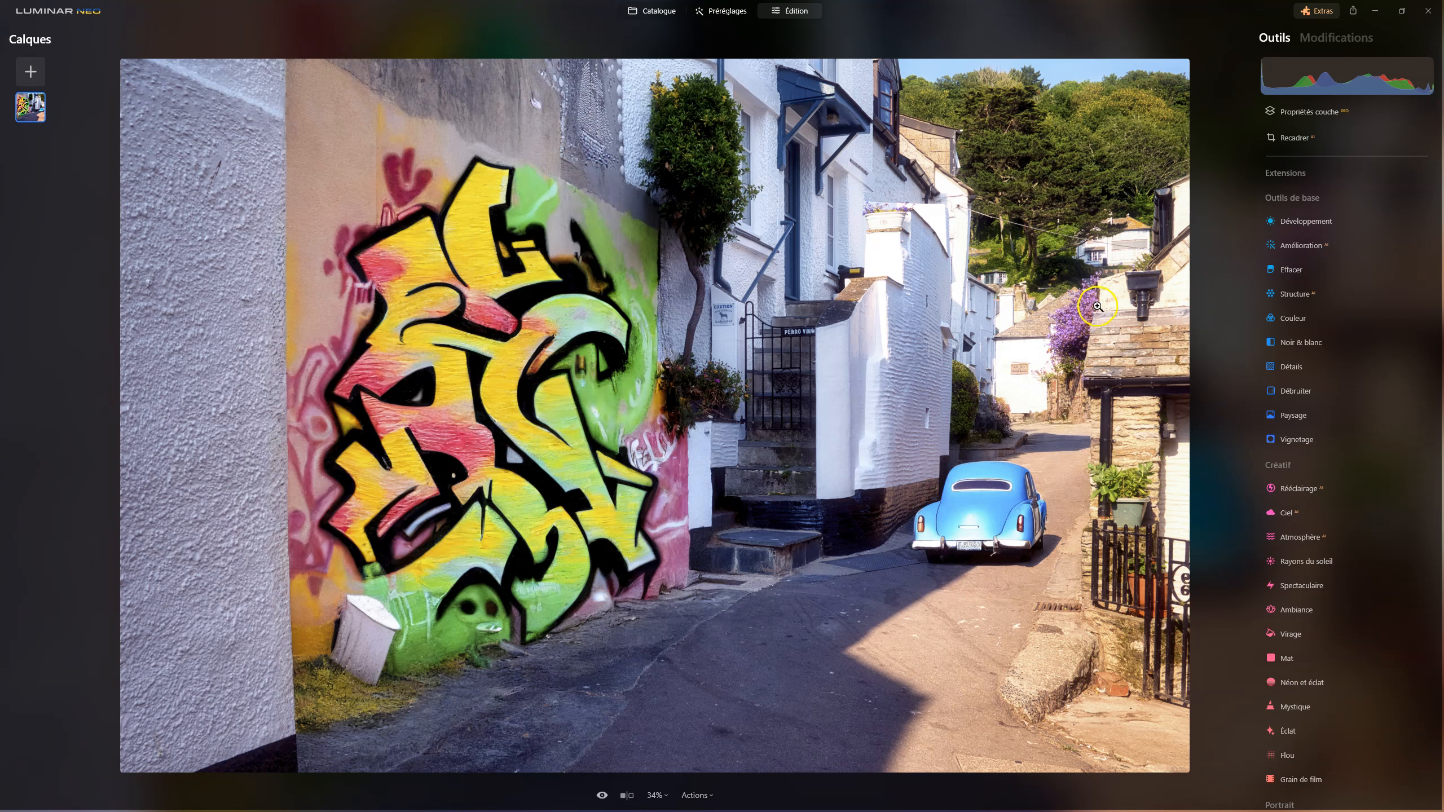
{"action": "left_click", "coordinate": [979, 547]}
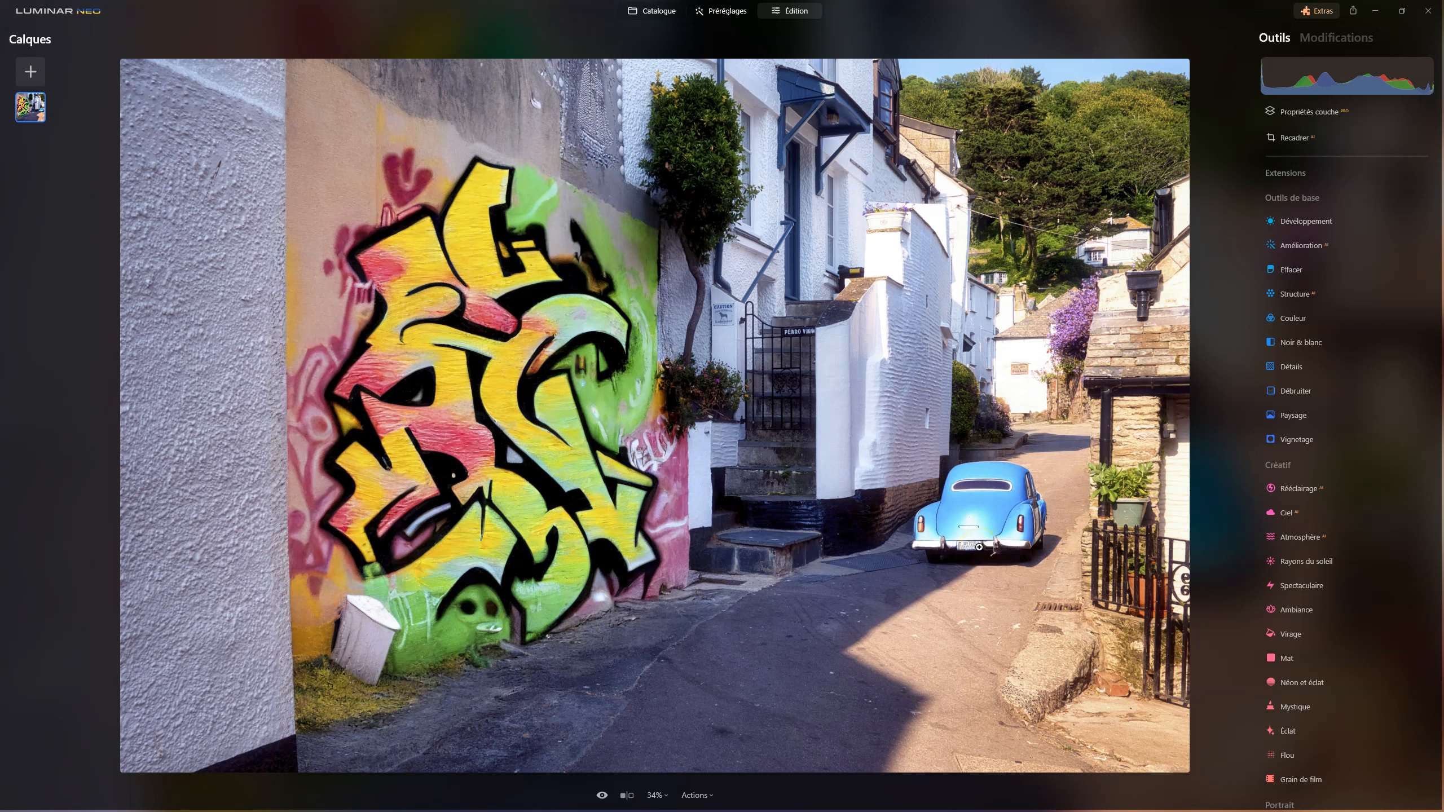